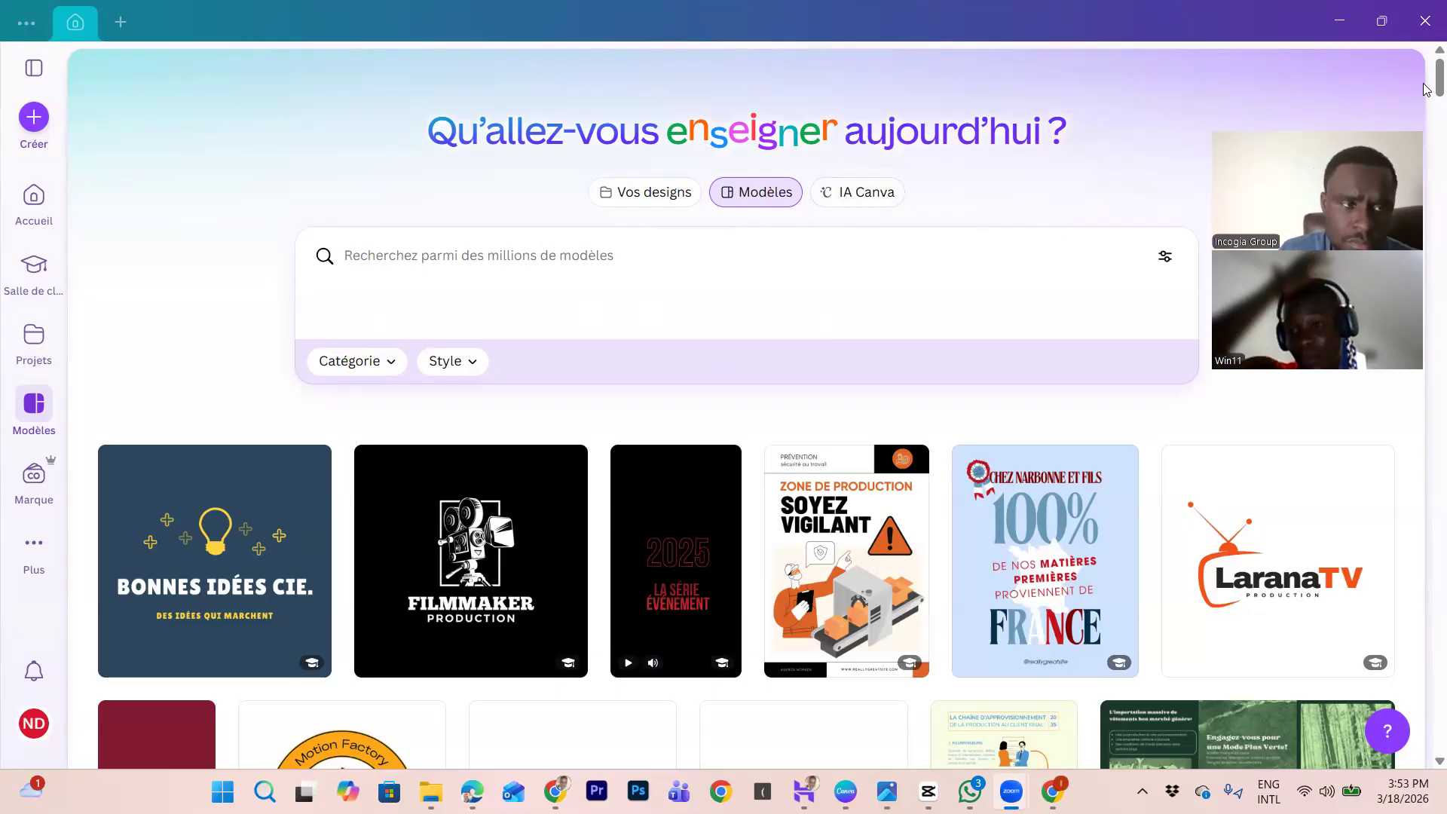
Step: Search the Canva templates for 'website' and browse the results
left_click(33, 68)
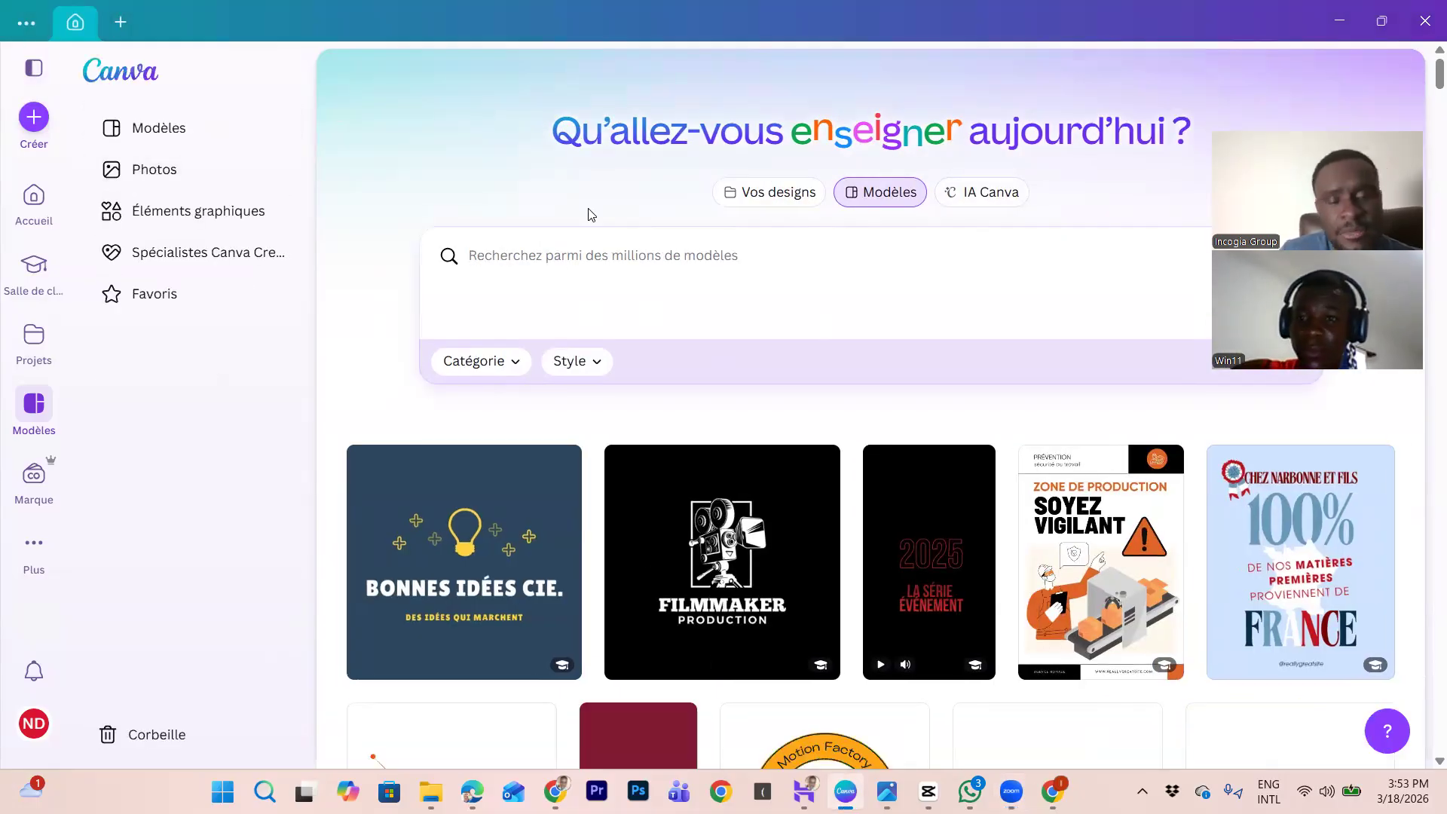
left_click(561, 248)
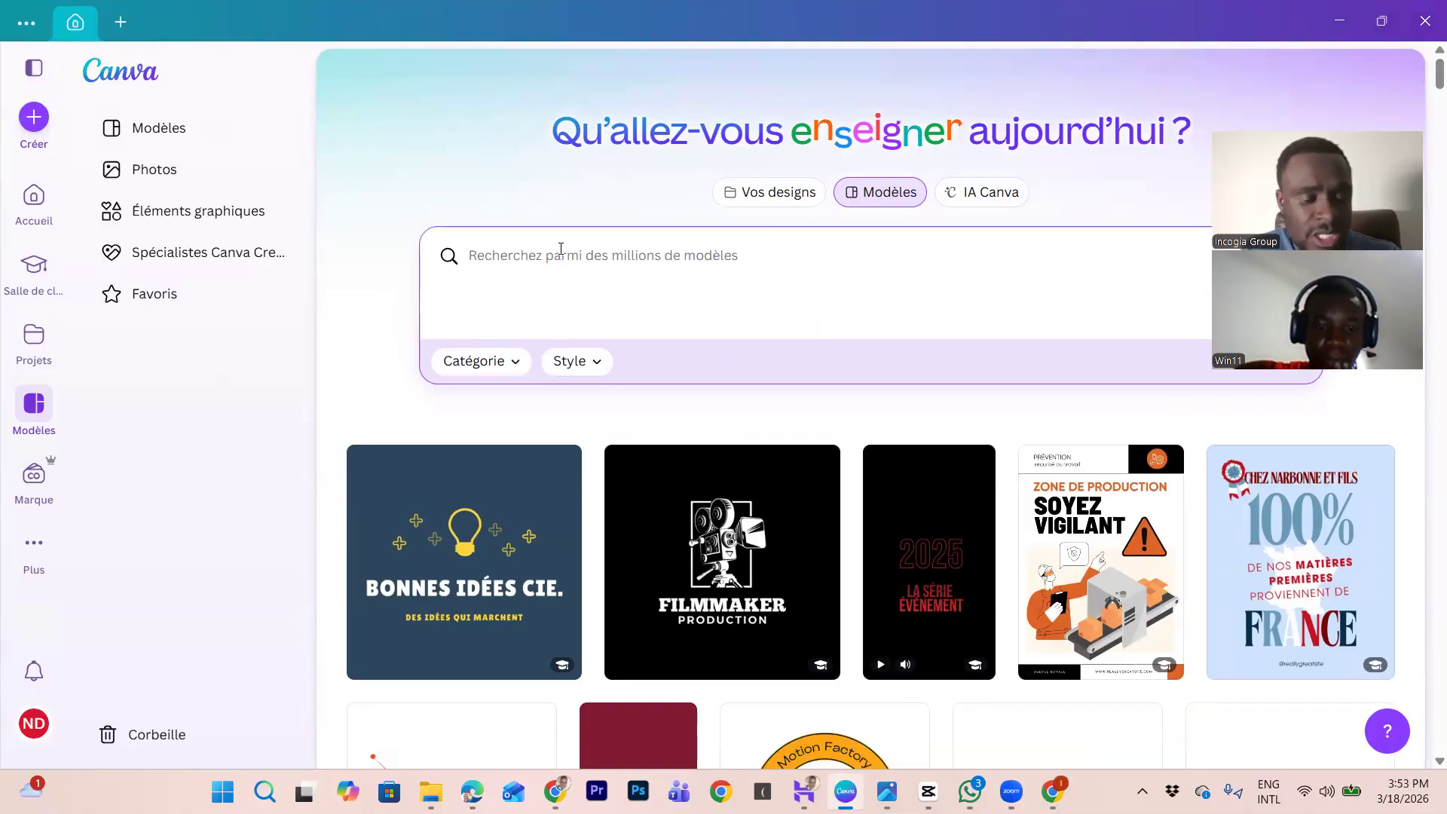
type("website")
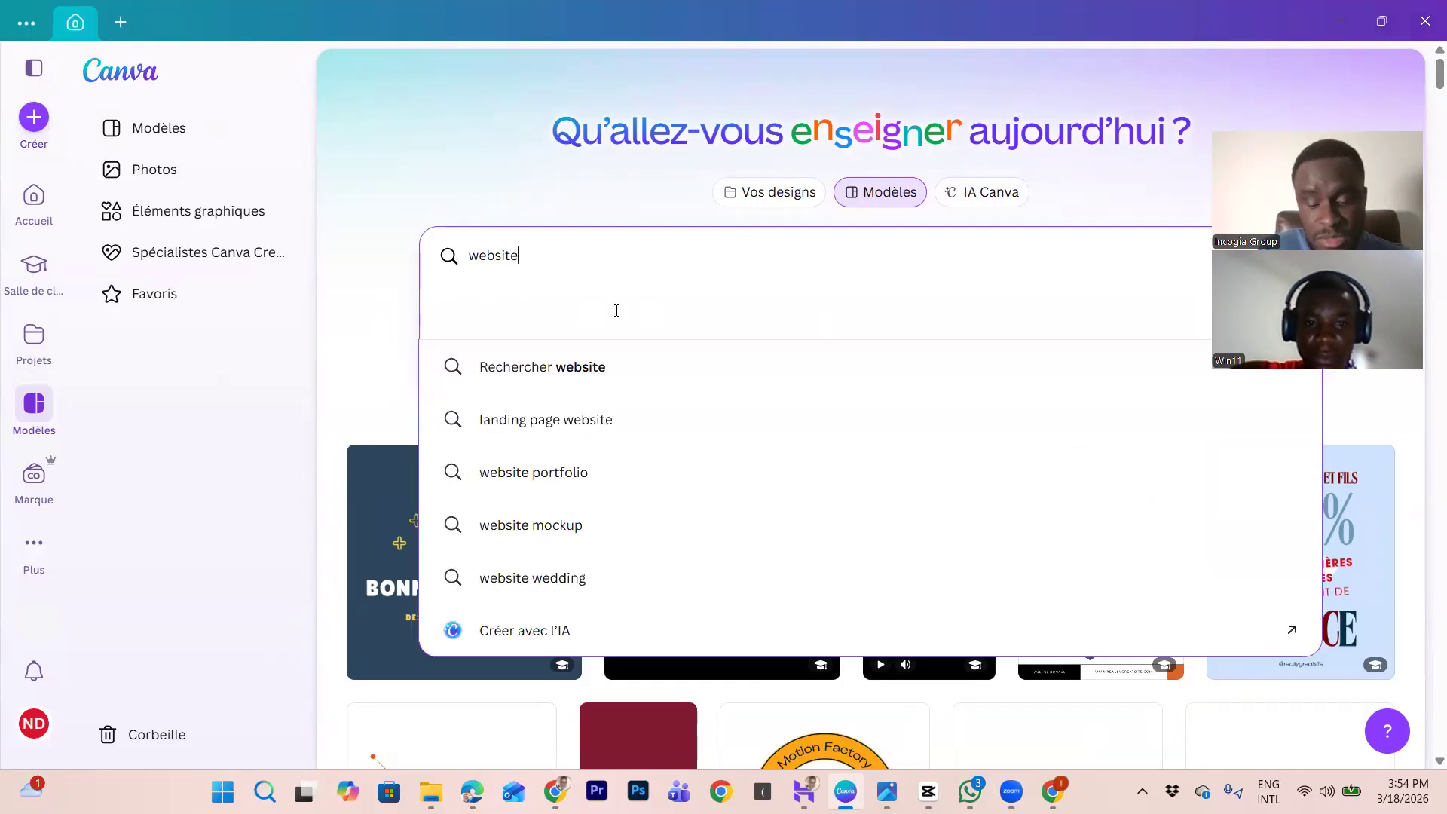
key("Return")
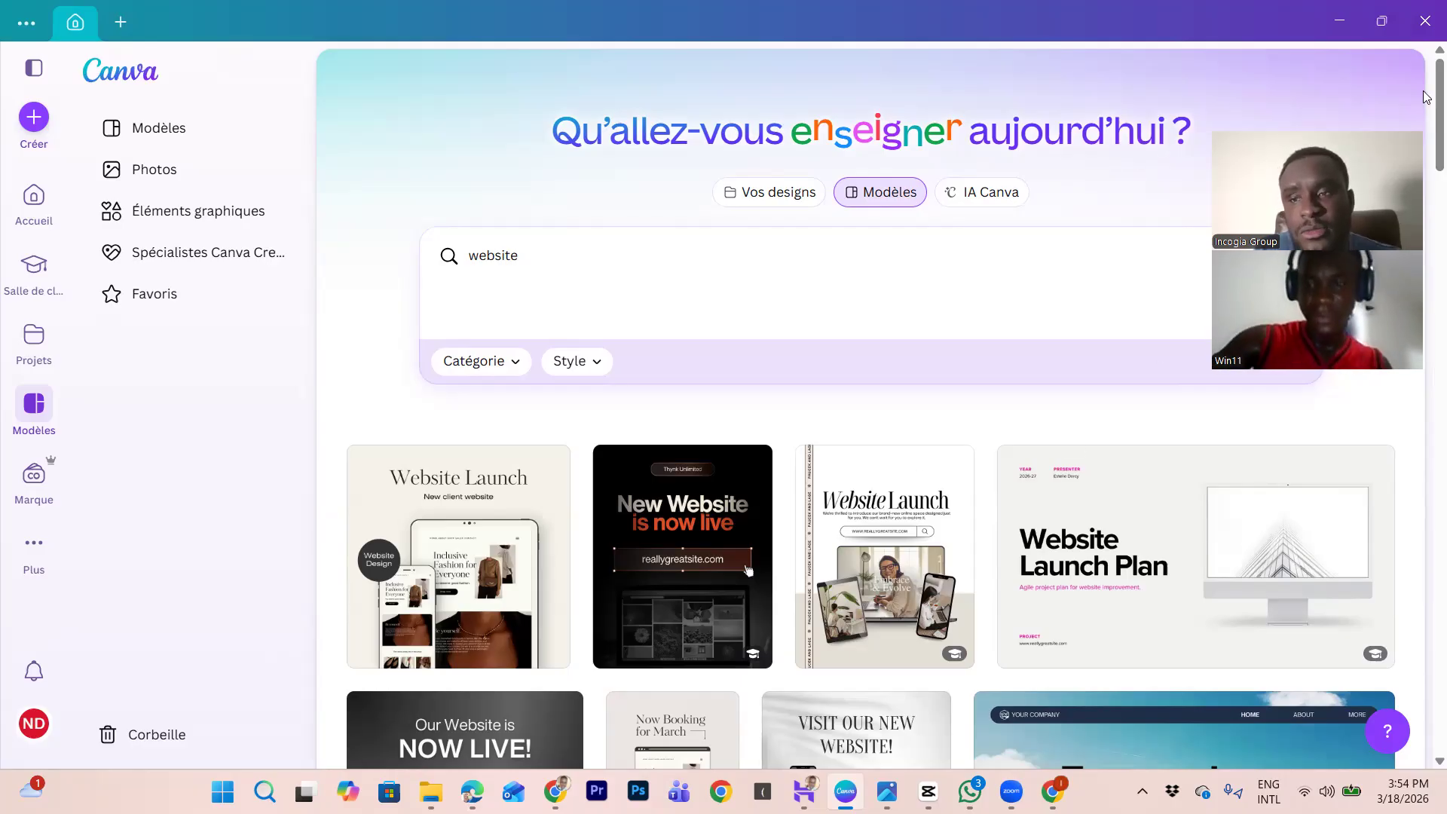
scroll(1426, 132, "down", 3)
scroll(1425, 113, "up", 3)
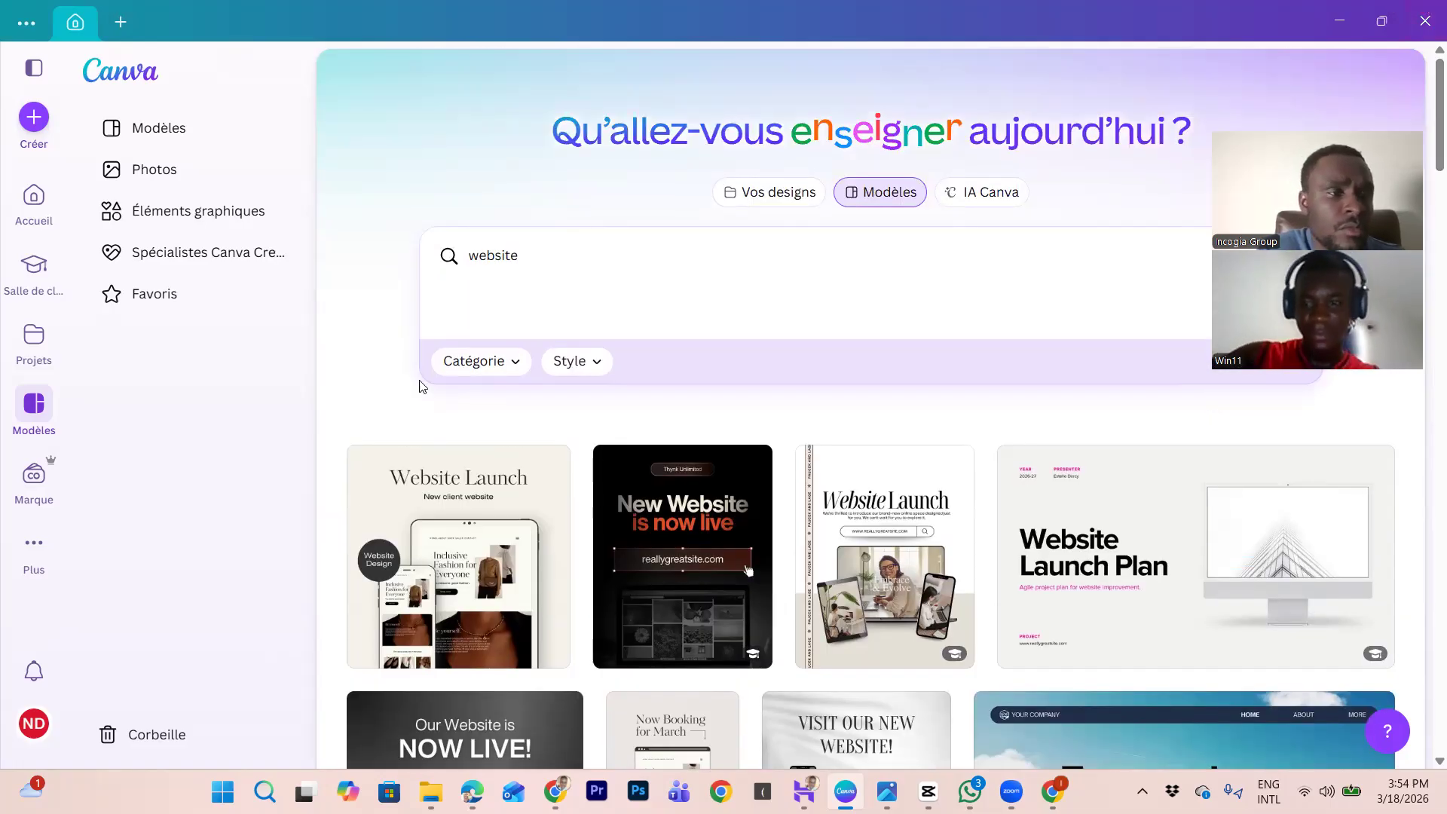
left_click(33, 68)
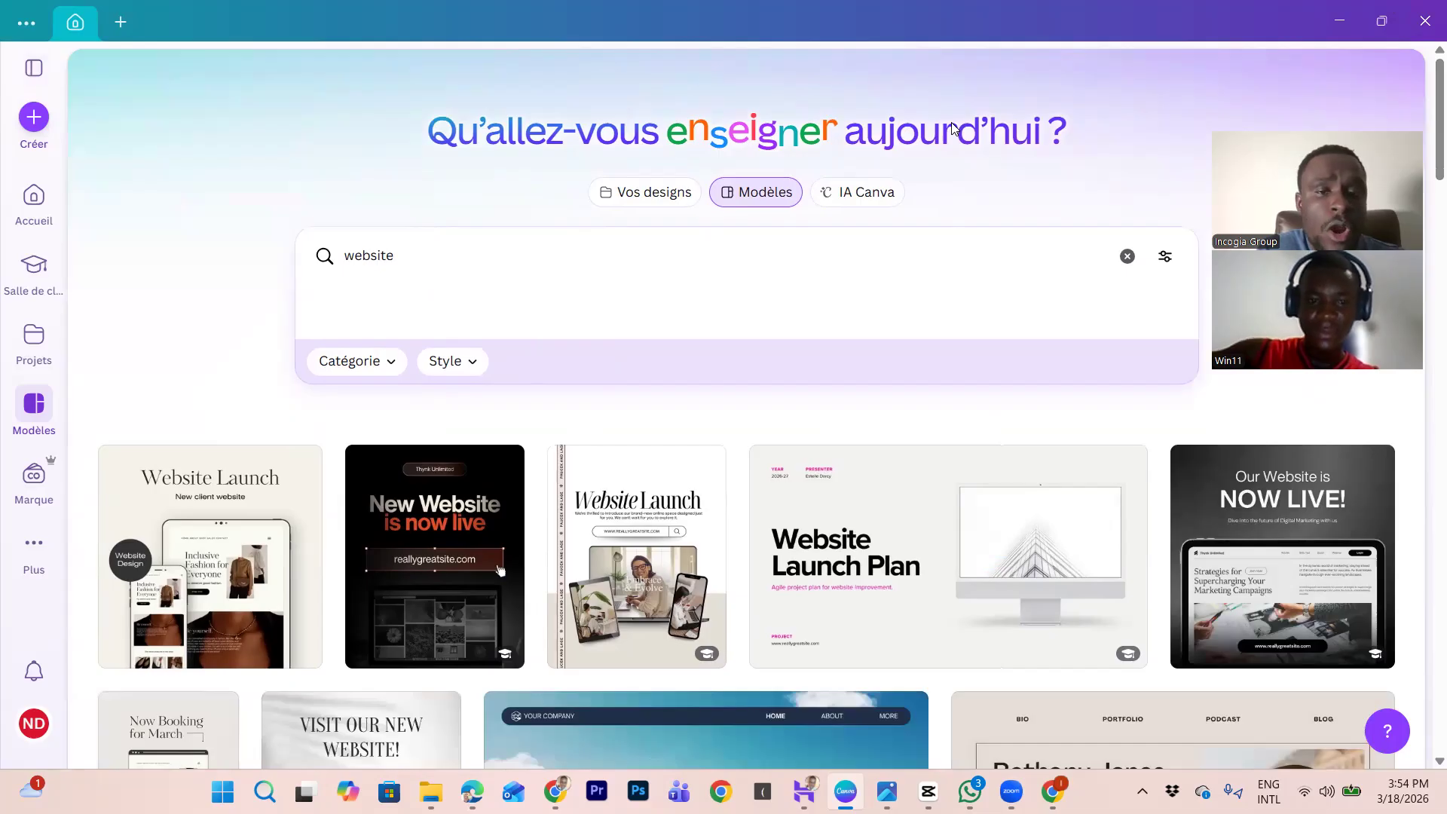
left_click(655, 193)
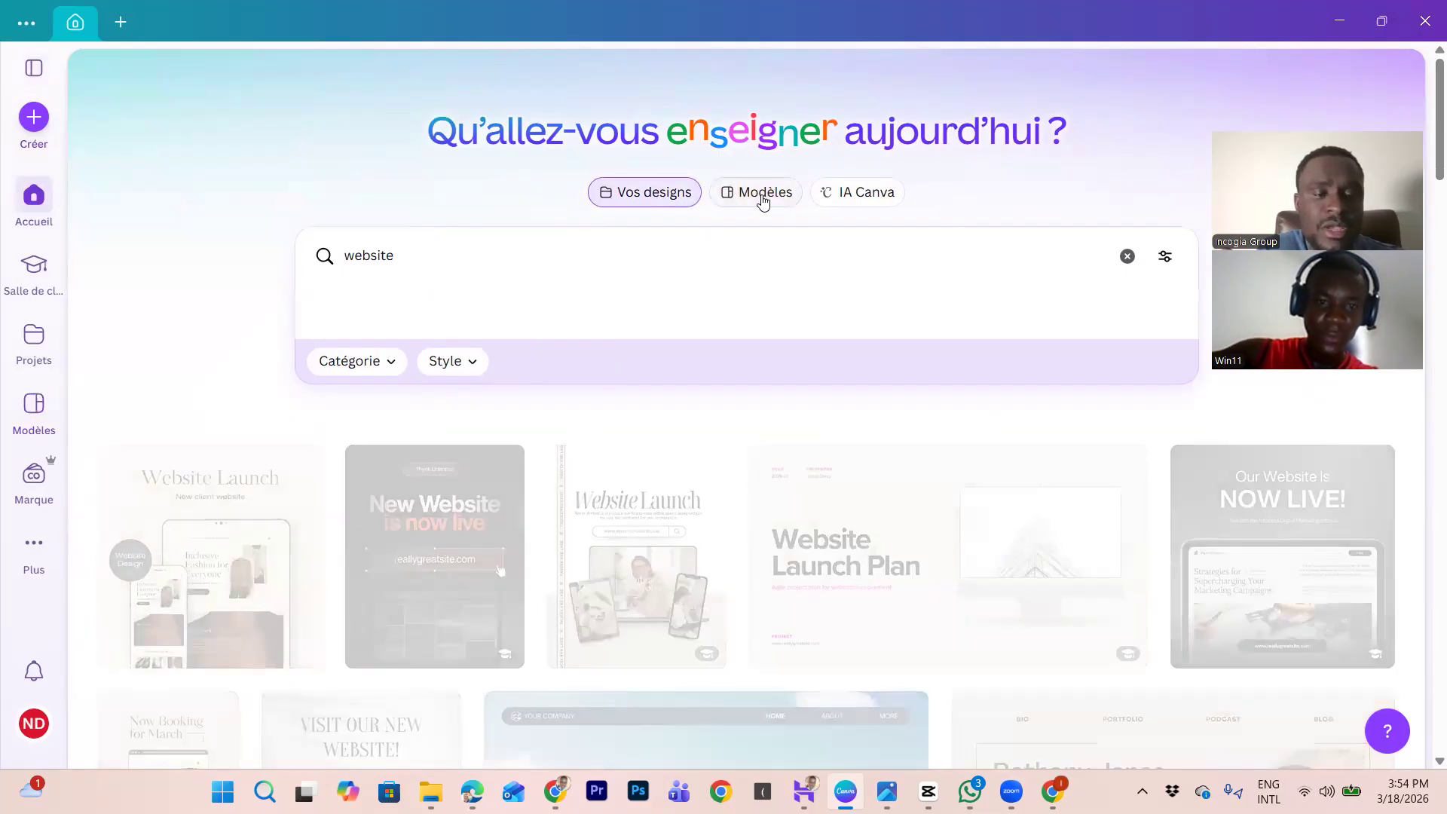
left_click(763, 197)
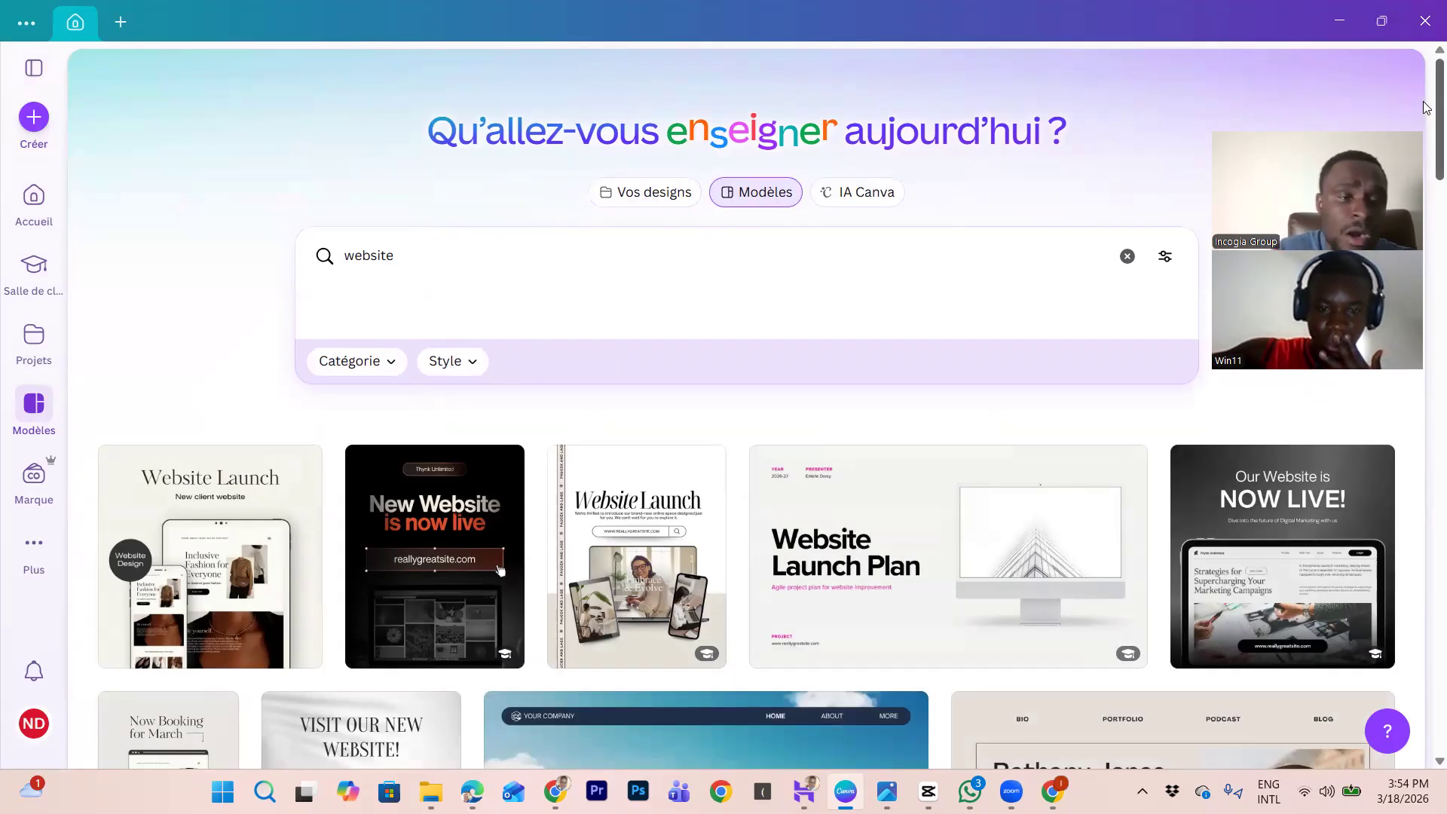
scroll(1427, 108, "down", 1)
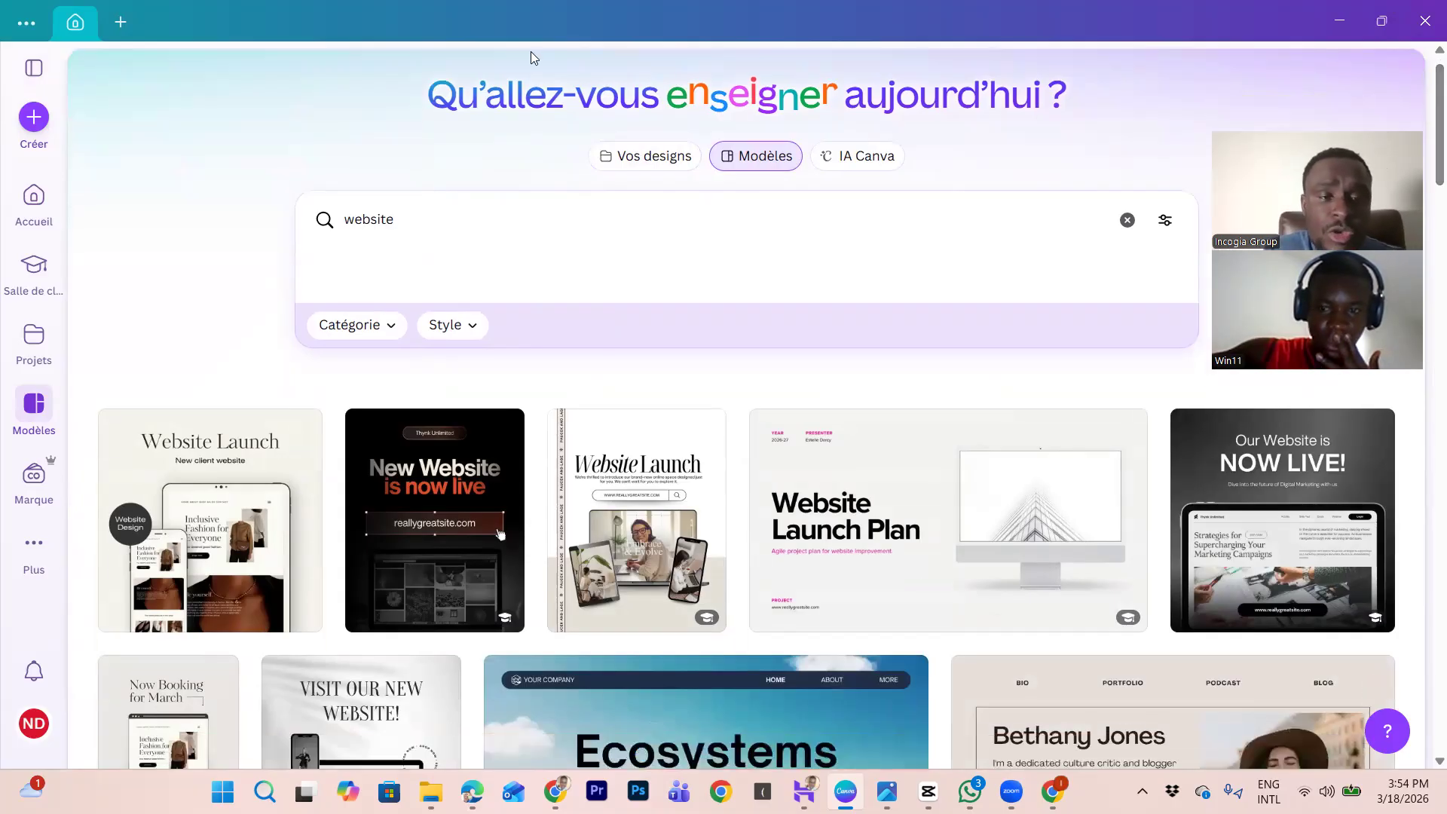
Step: Replace the search term with 'portfolio', fixing the typo, and run the search
key("BackSpace")
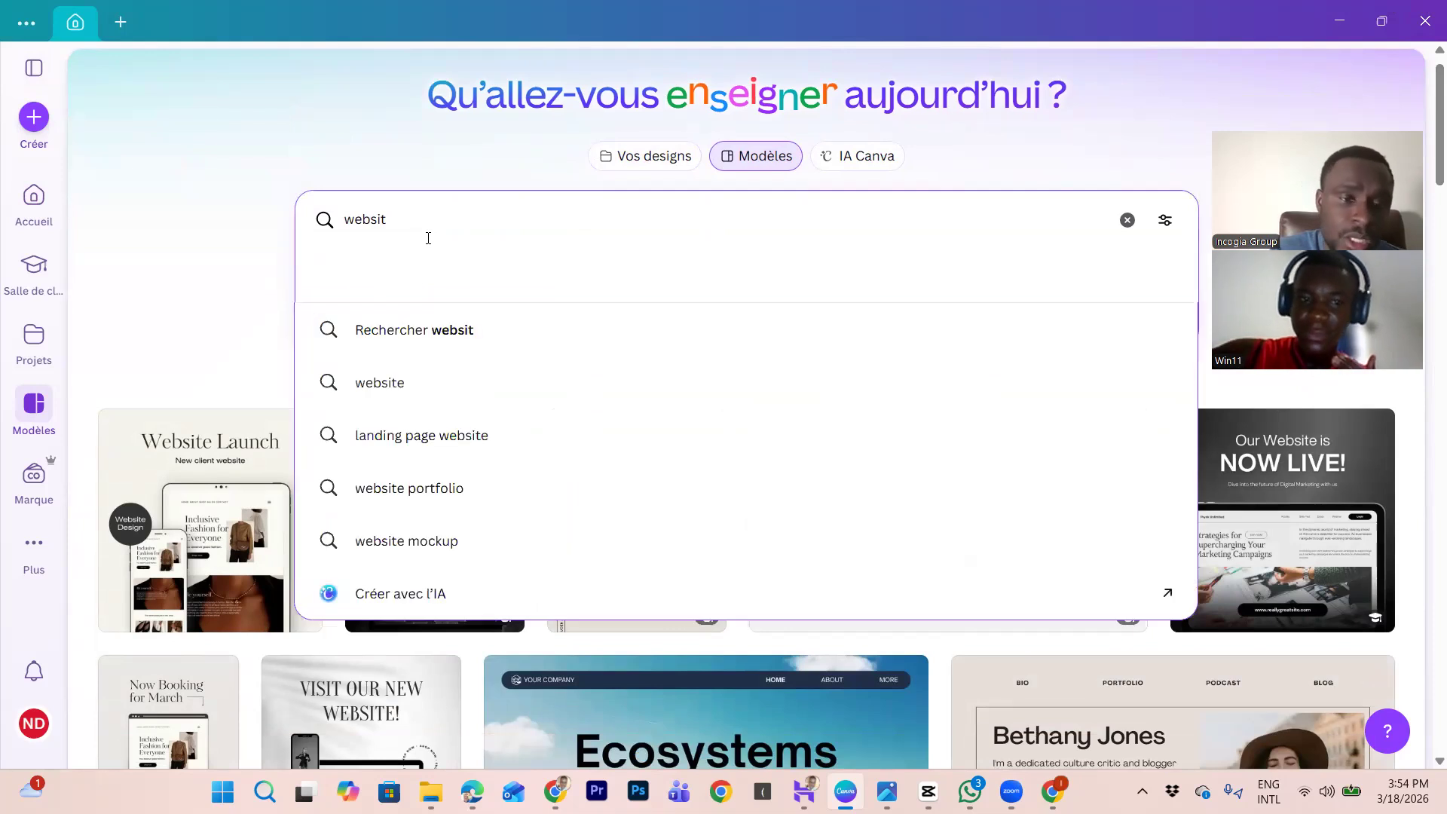
key("BackSpace")
key("BackSpace")
key("BackSpace")
key("BackSpace")
key("BackSpace")
key("BackSpace")
type("poirtfoli")
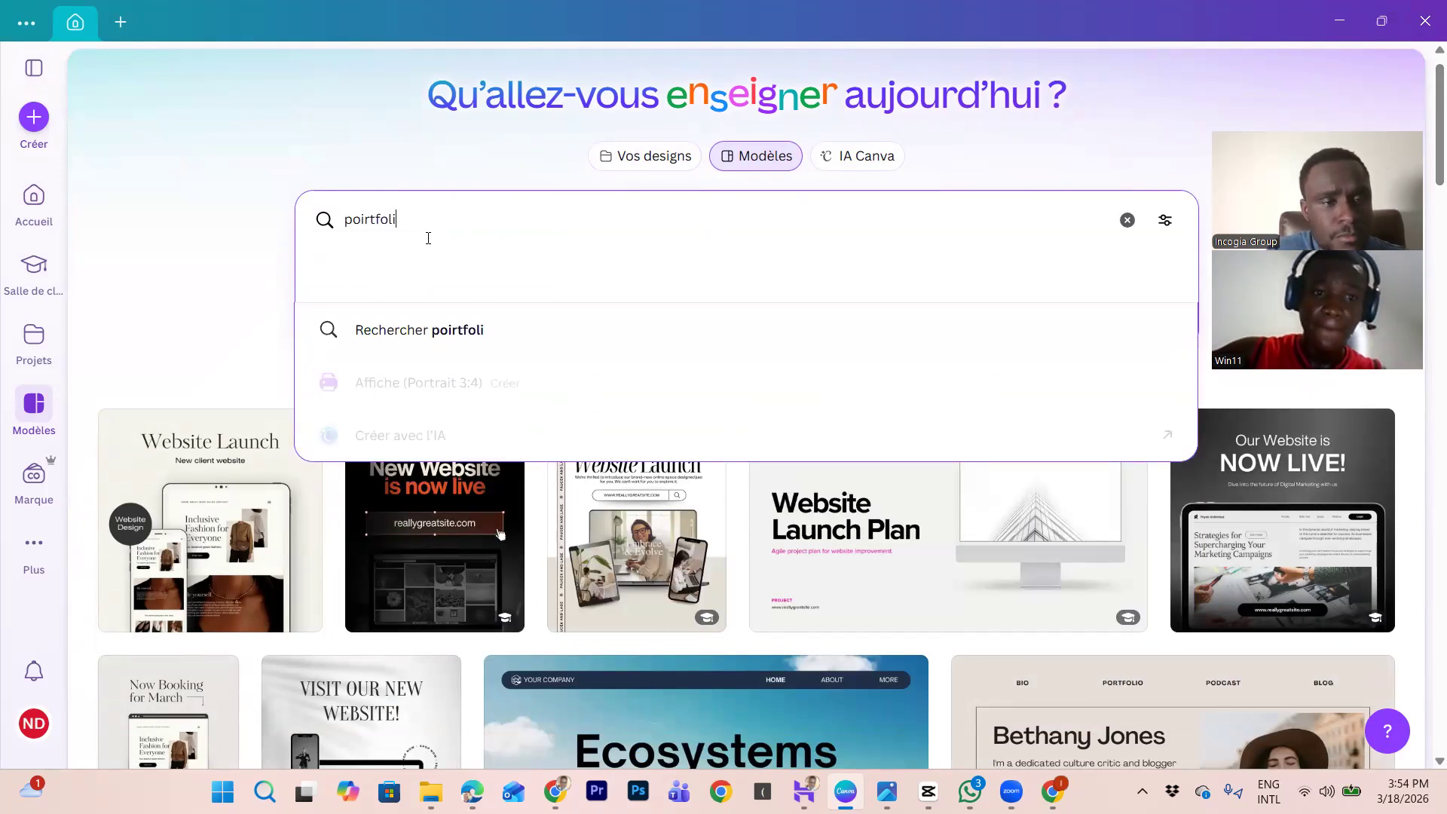
left_click(362, 221)
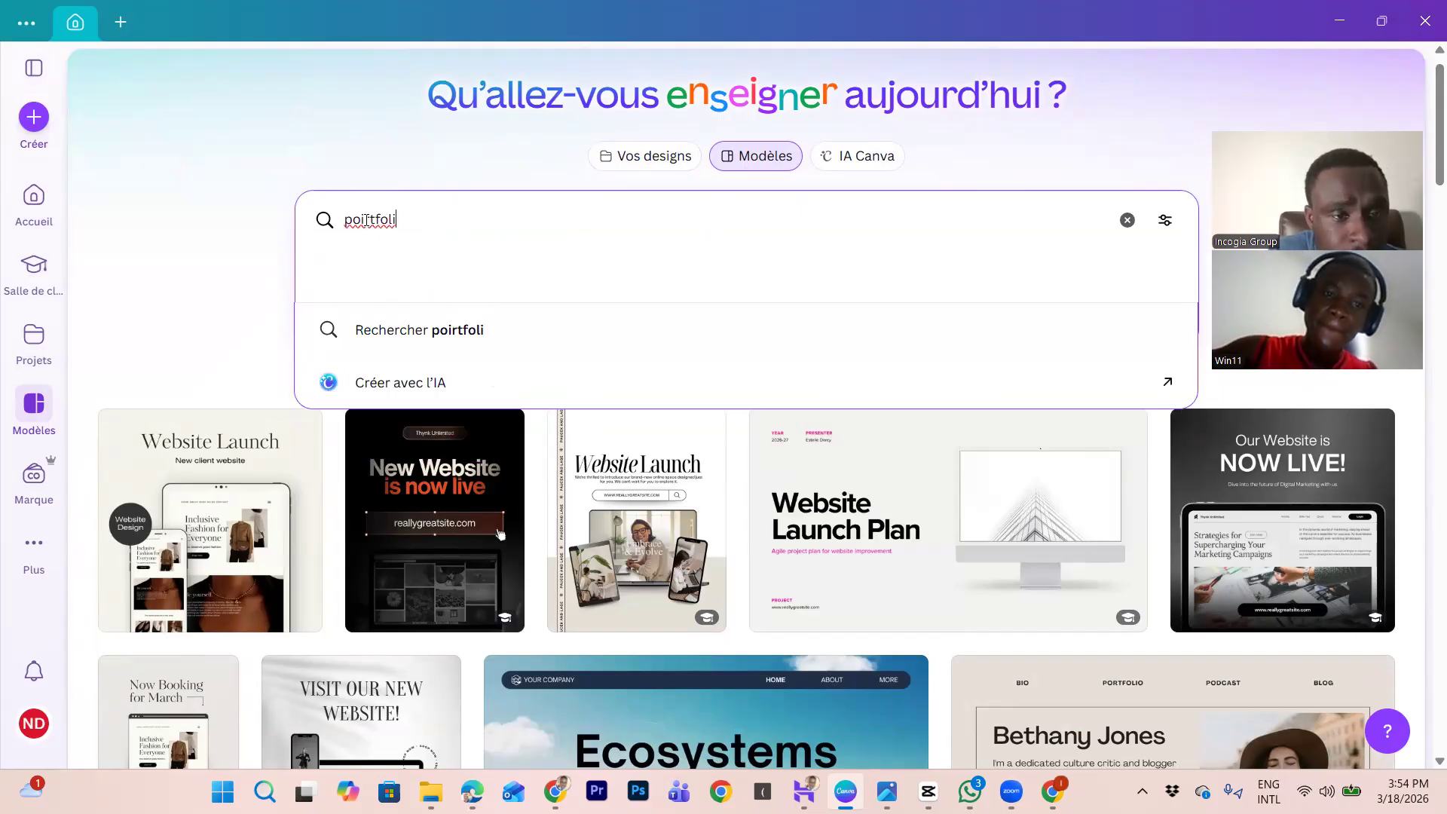
key("BackSpace")
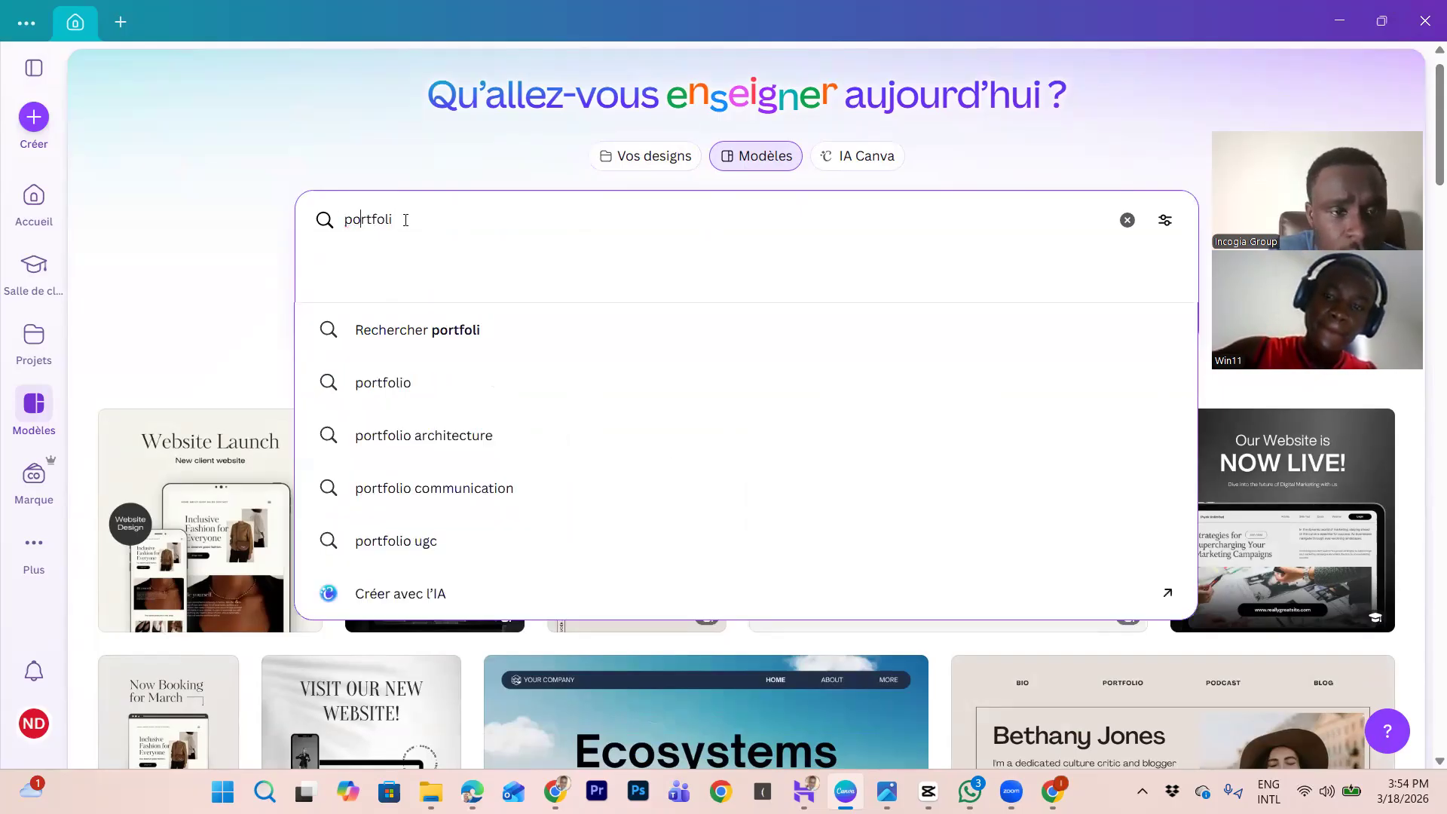
type("o")
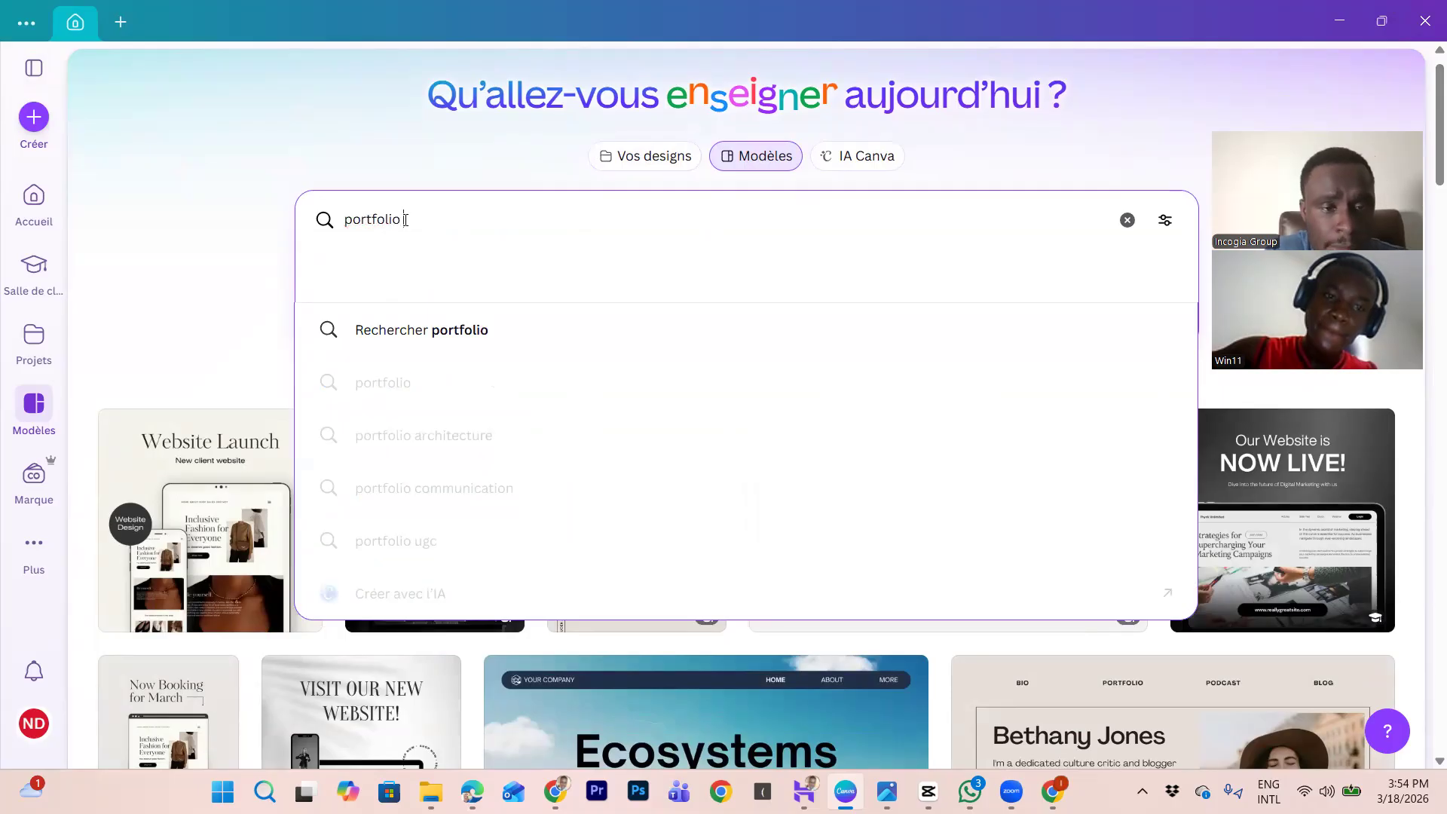
key("Return")
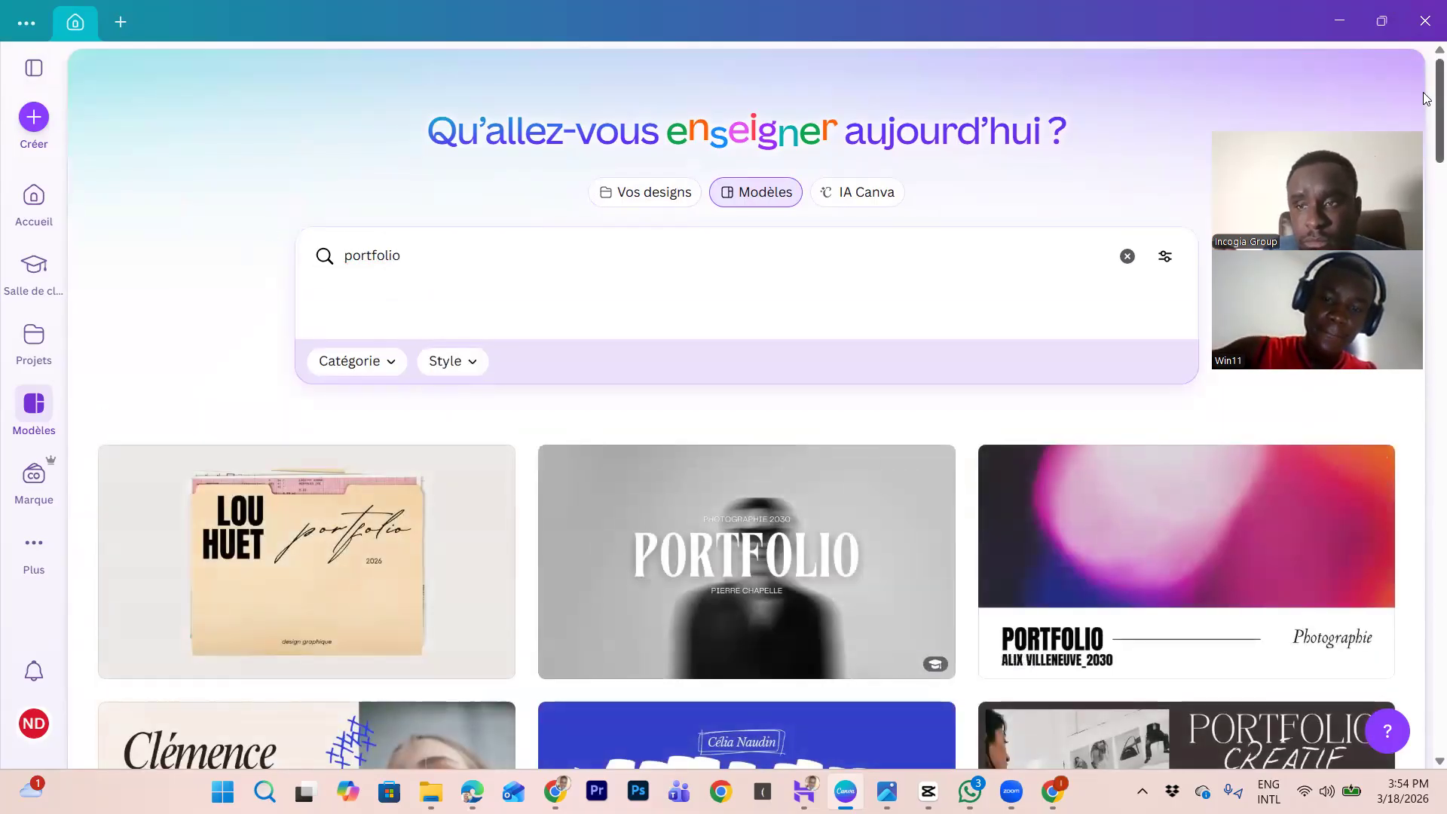
scroll(1427, 99, "down", 5)
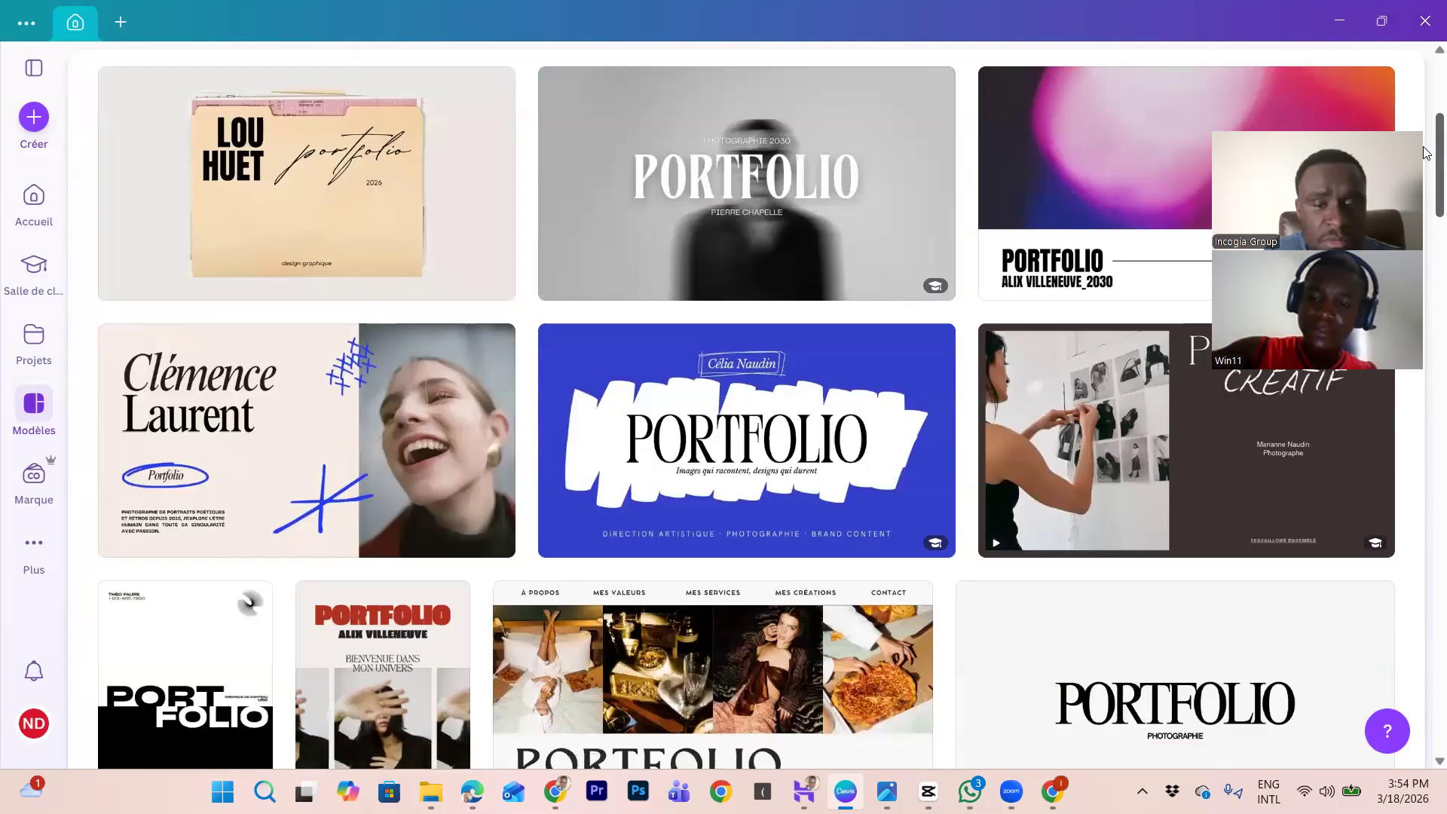
scroll(1427, 140, "up", 5)
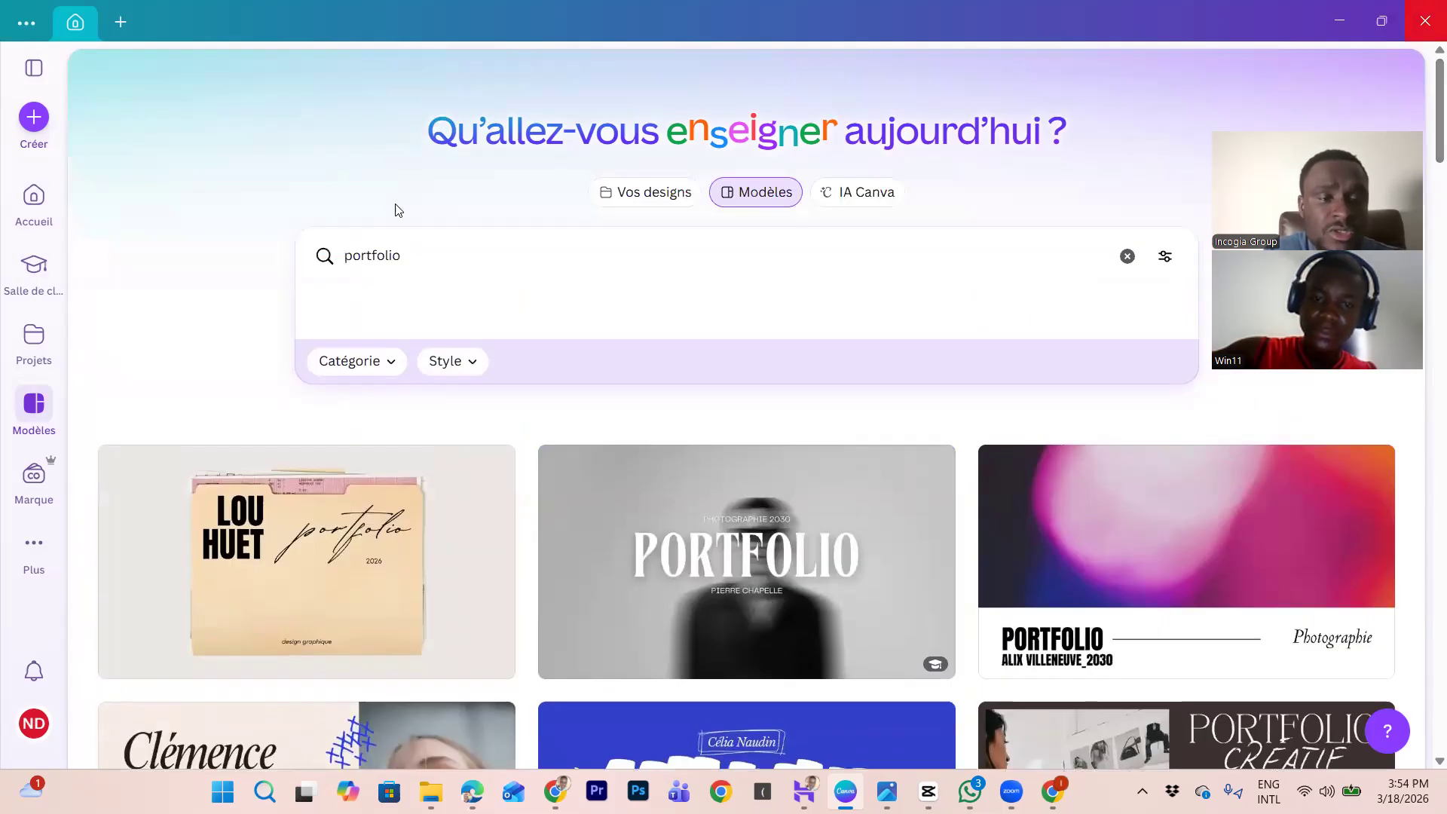
left_click(344, 257)
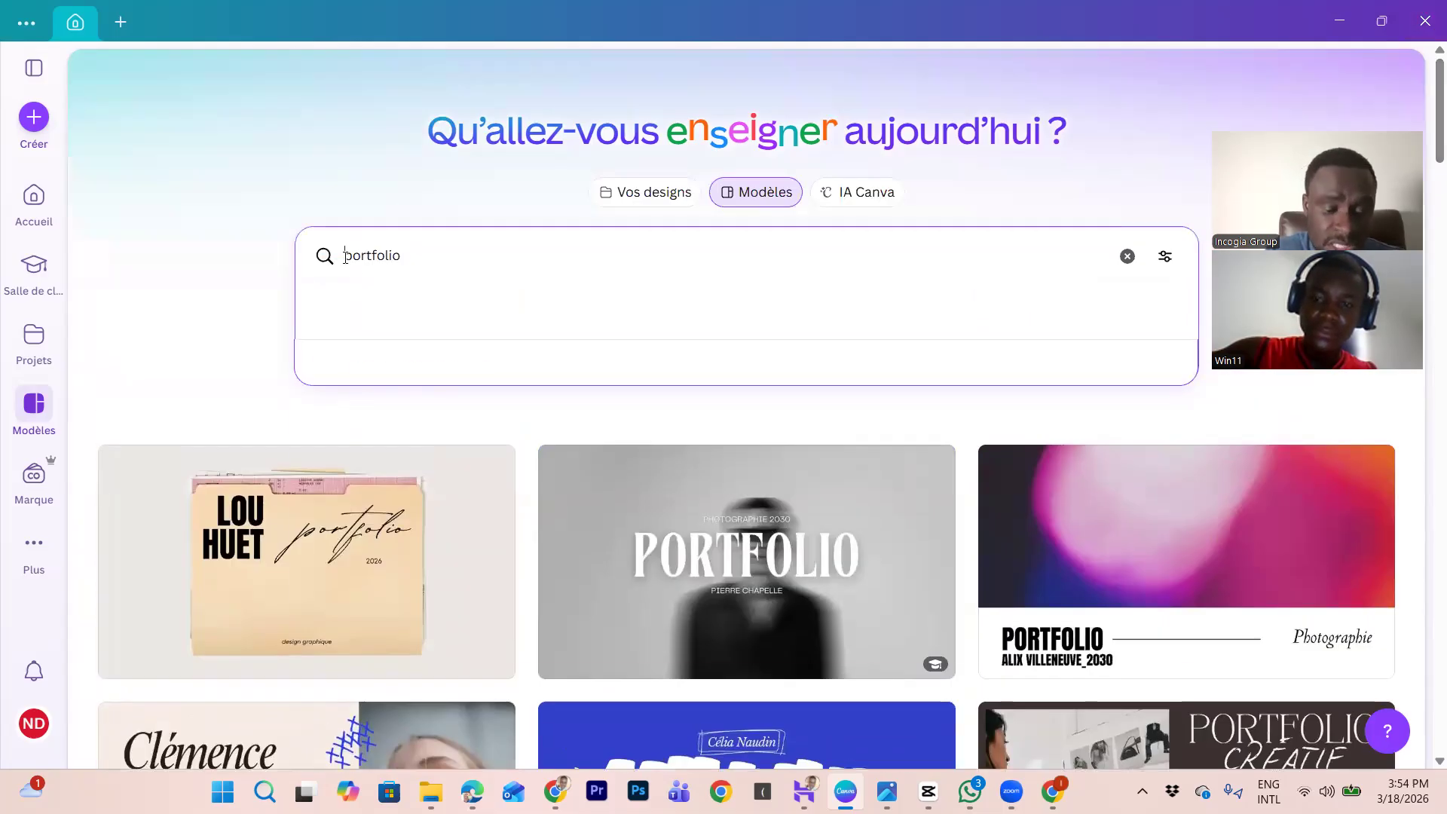
Step: Search 'website portfolio', scroll the results and preview the orange Spécialiste Marketing site template
type("website")
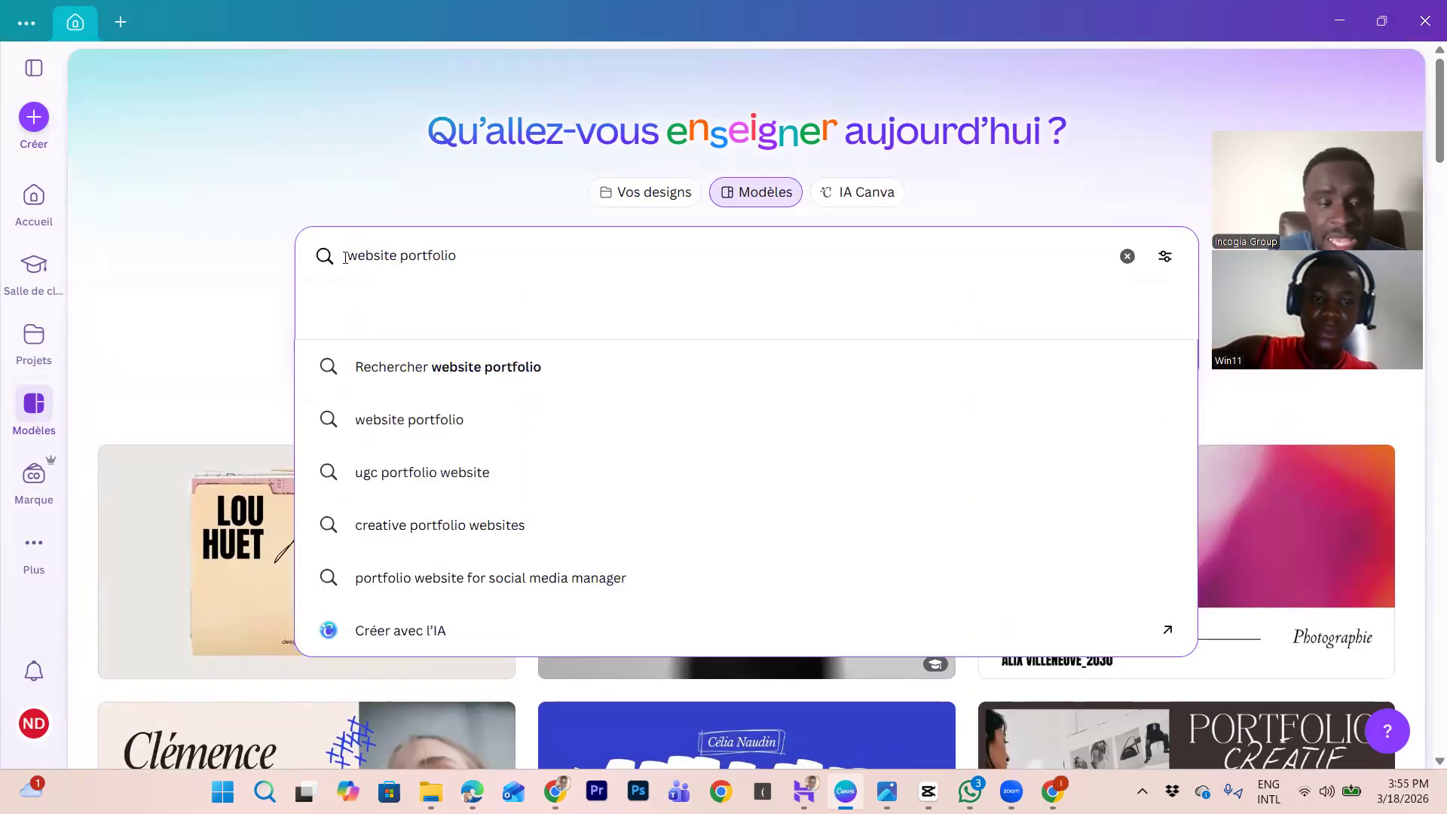
key("Return")
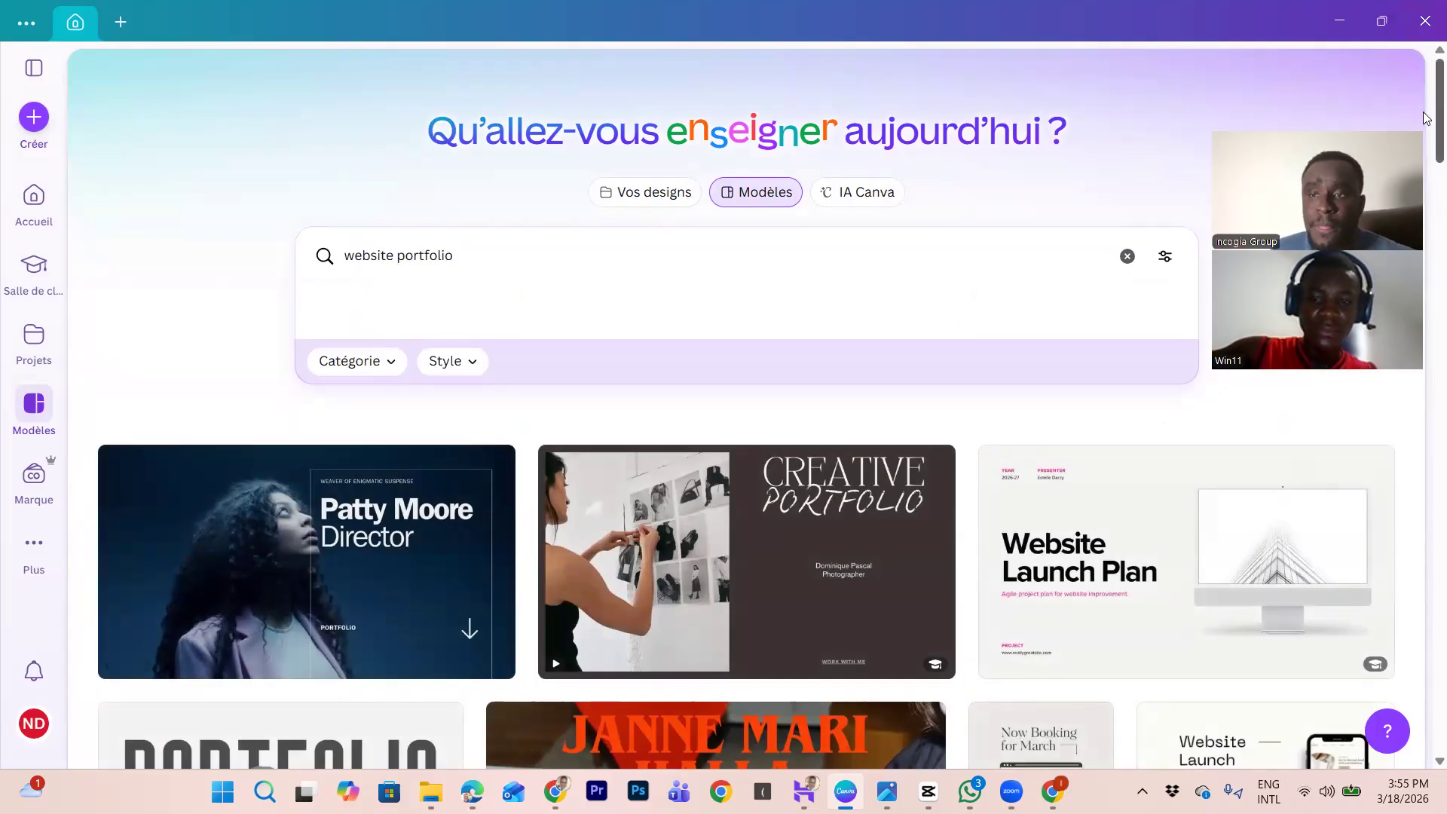
scroll(1427, 118, "down", 3)
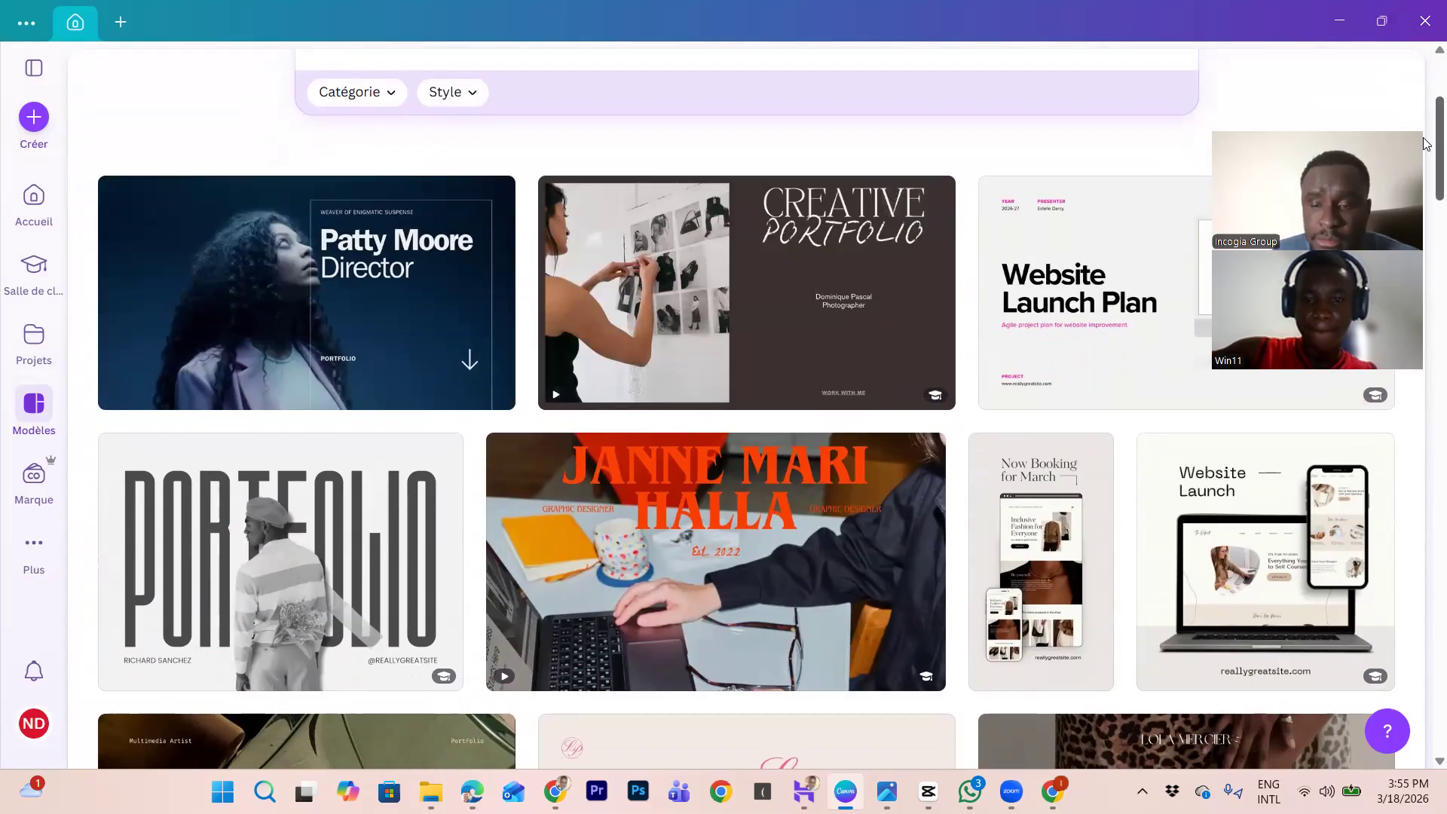
scroll(1427, 151, "down", 1)
scroll(1427, 156, "down", 3)
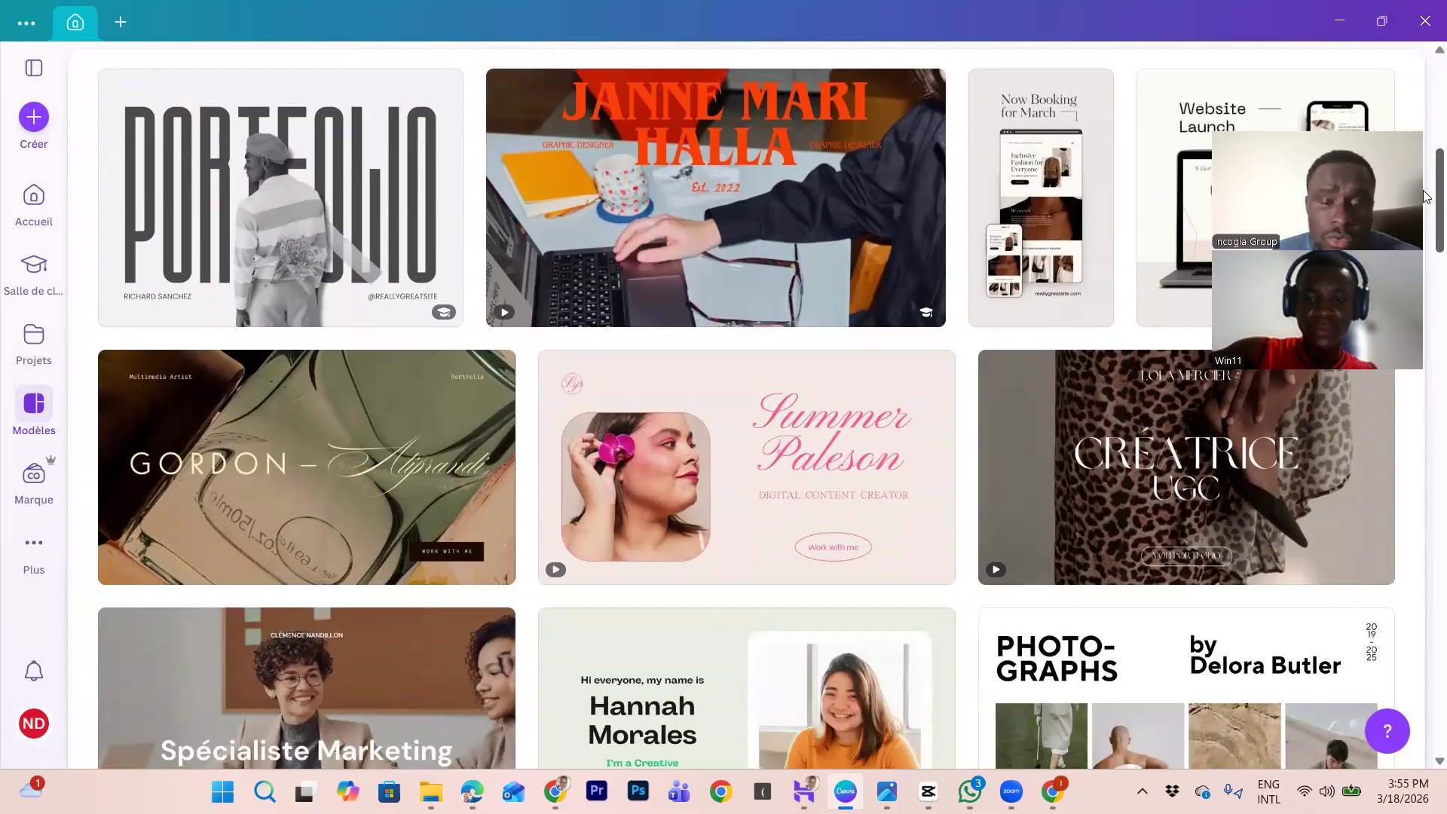
scroll(1427, 202, "down", 1)
scroll(1426, 202, "down", 2)
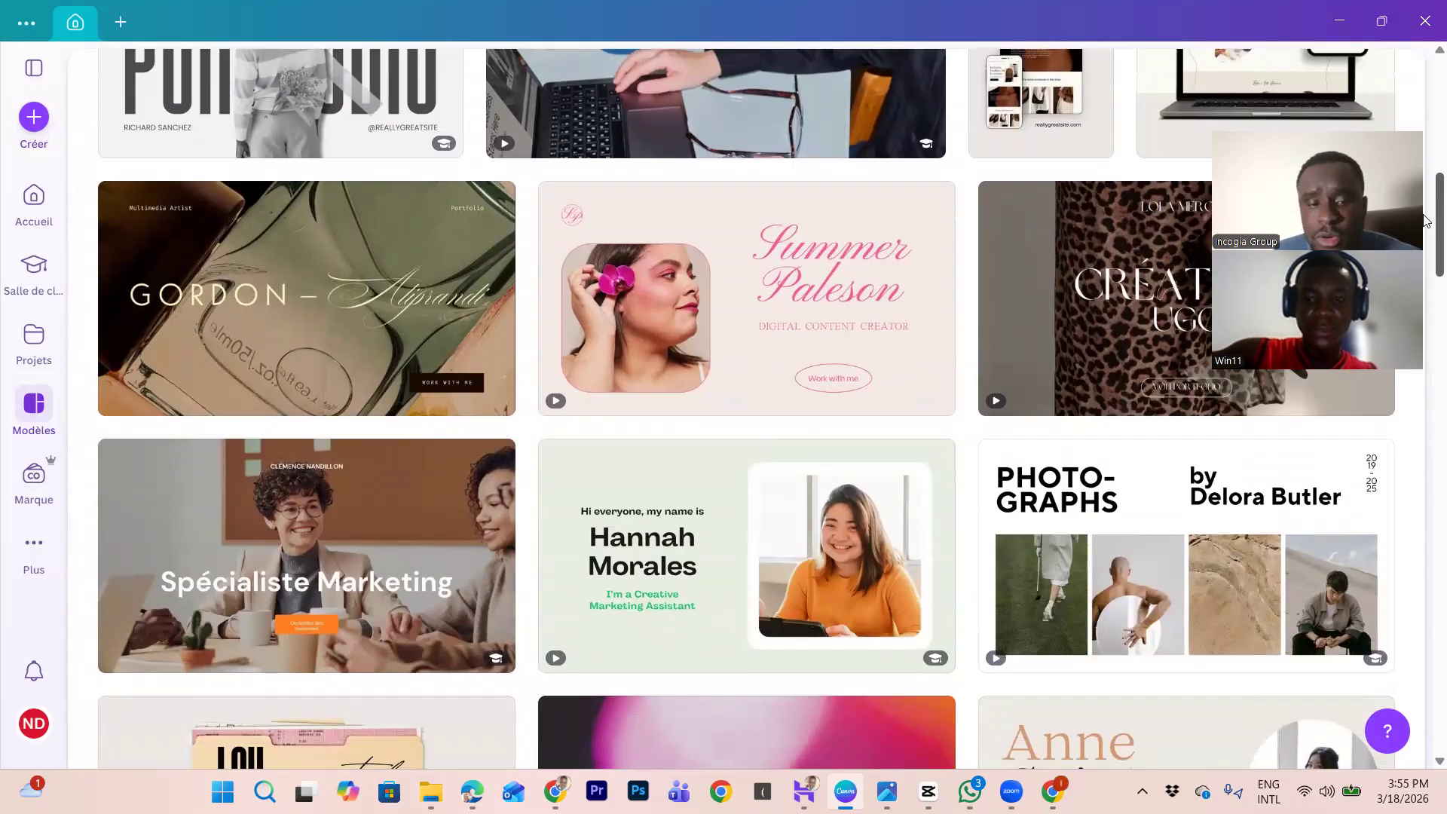
scroll(1427, 222, "down", 1)
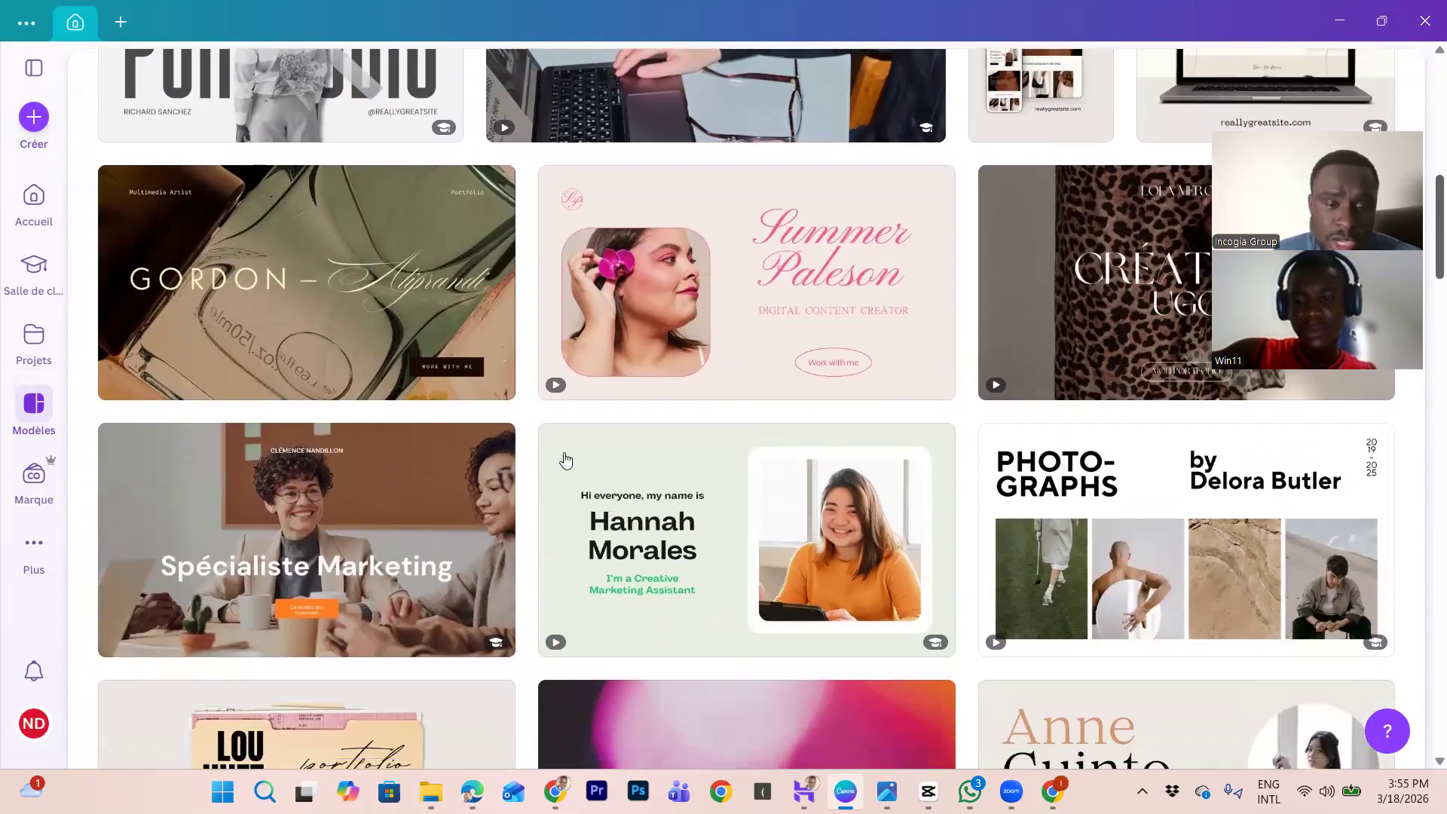
scroll(677, 481, "down", 1)
mouse_move(429, 472)
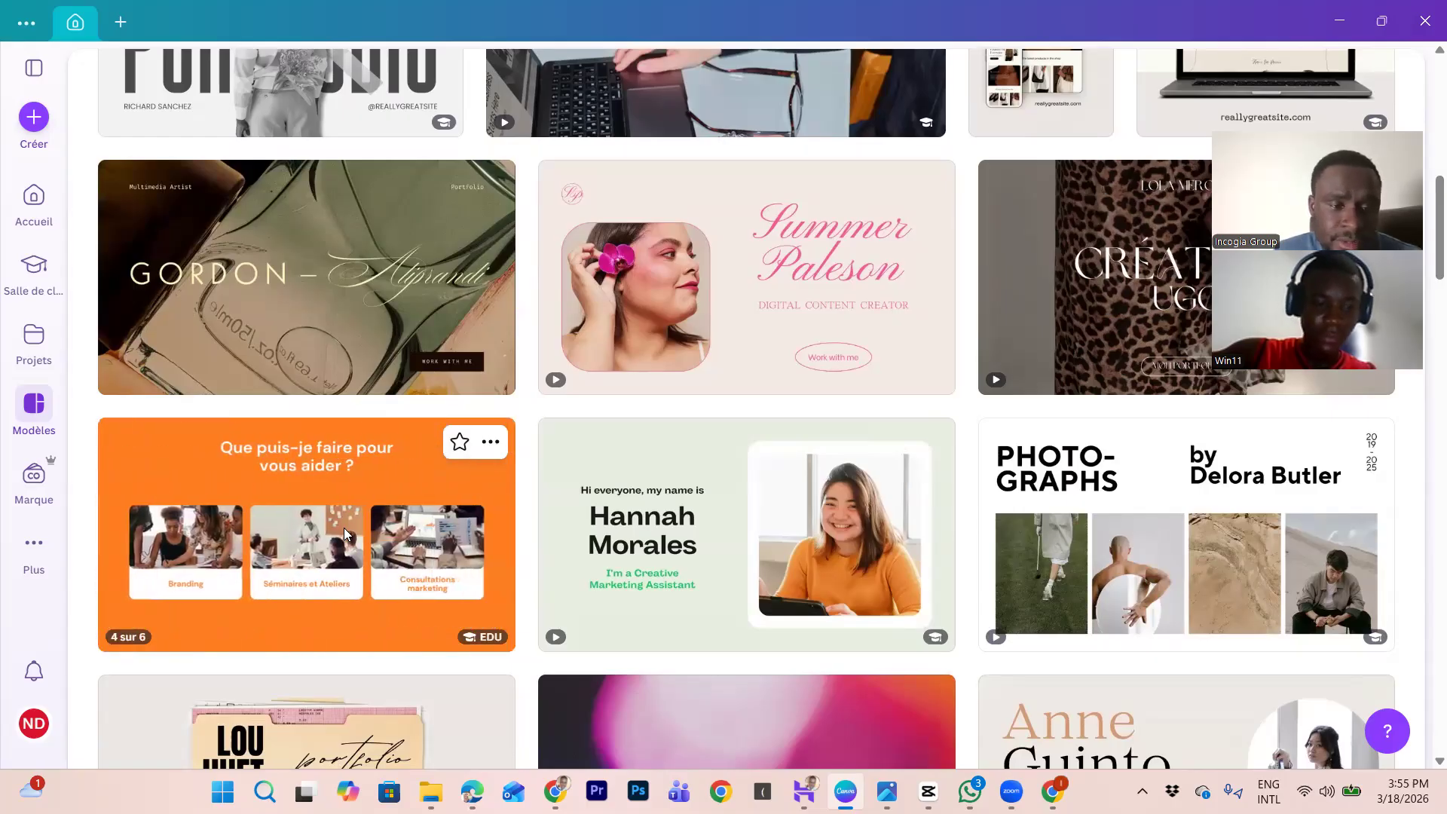
left_click(389, 511)
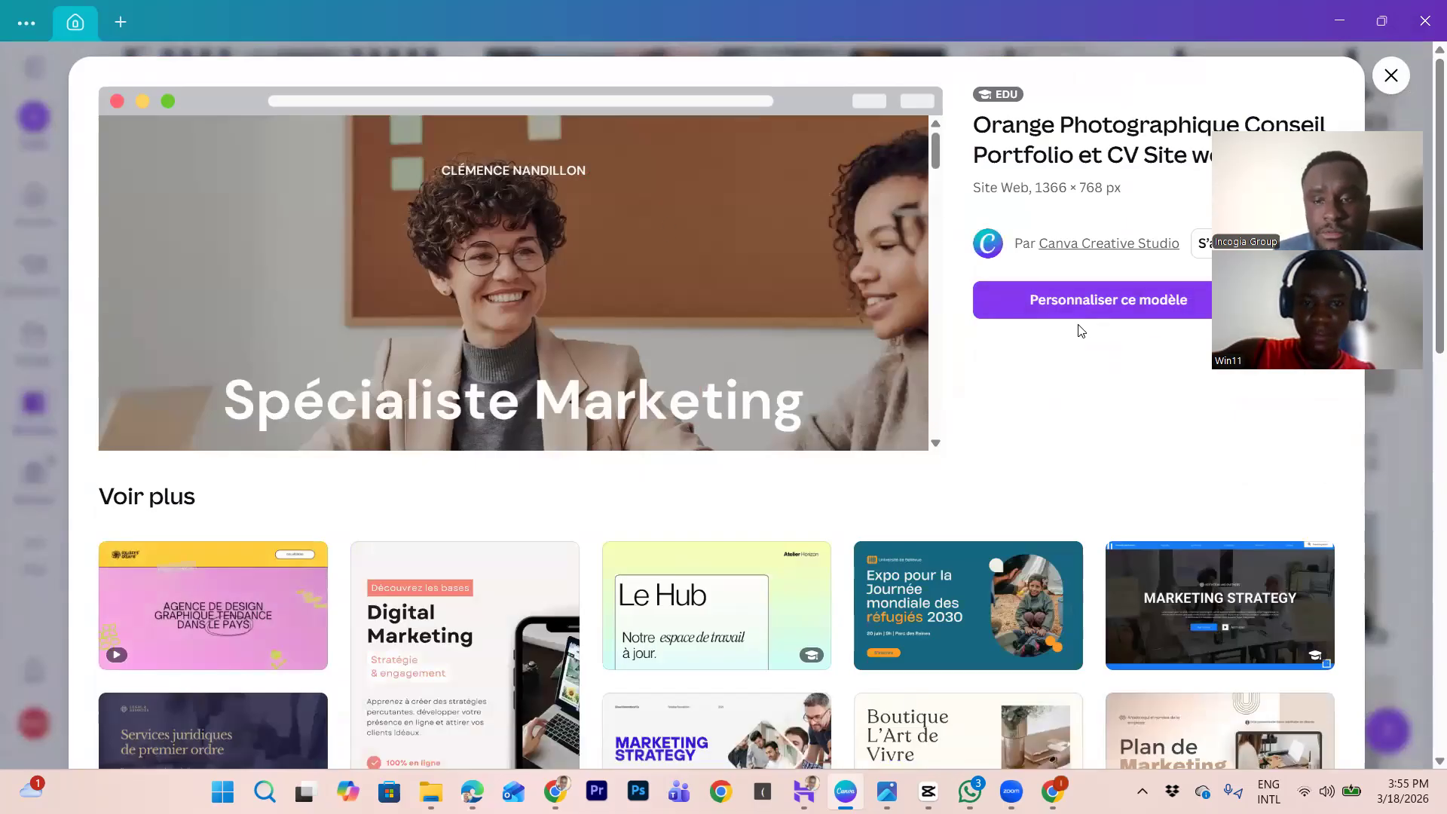
Step: Open the Orange Photographique Conseil Portfolio et CV Site web template as a new editable design
left_click(1131, 299)
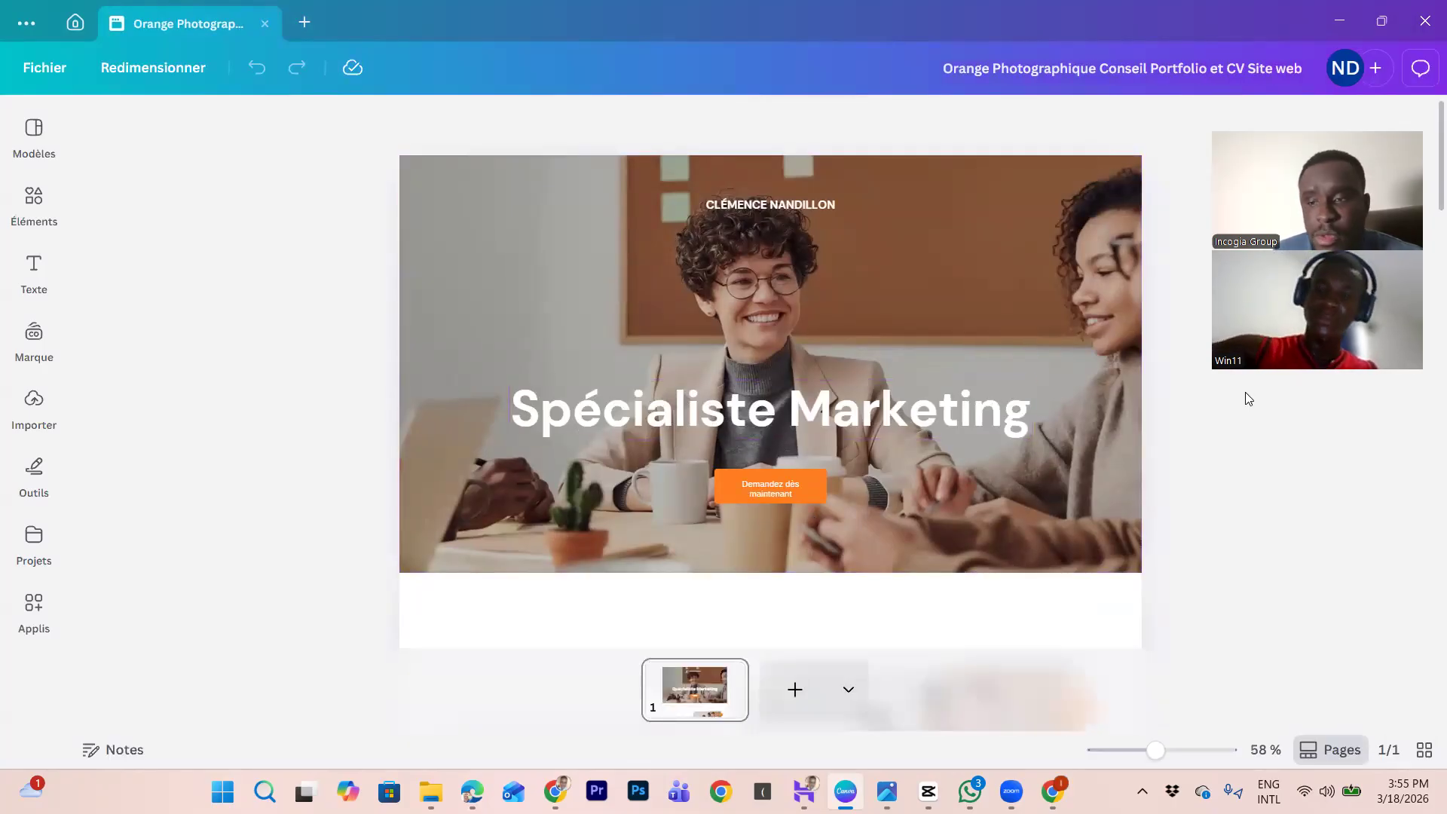
mouse_move(1426, 191)
left_mouse_down()
mouse_move(1427, 267)
mouse_move(1424, 177)
left_mouse_up()
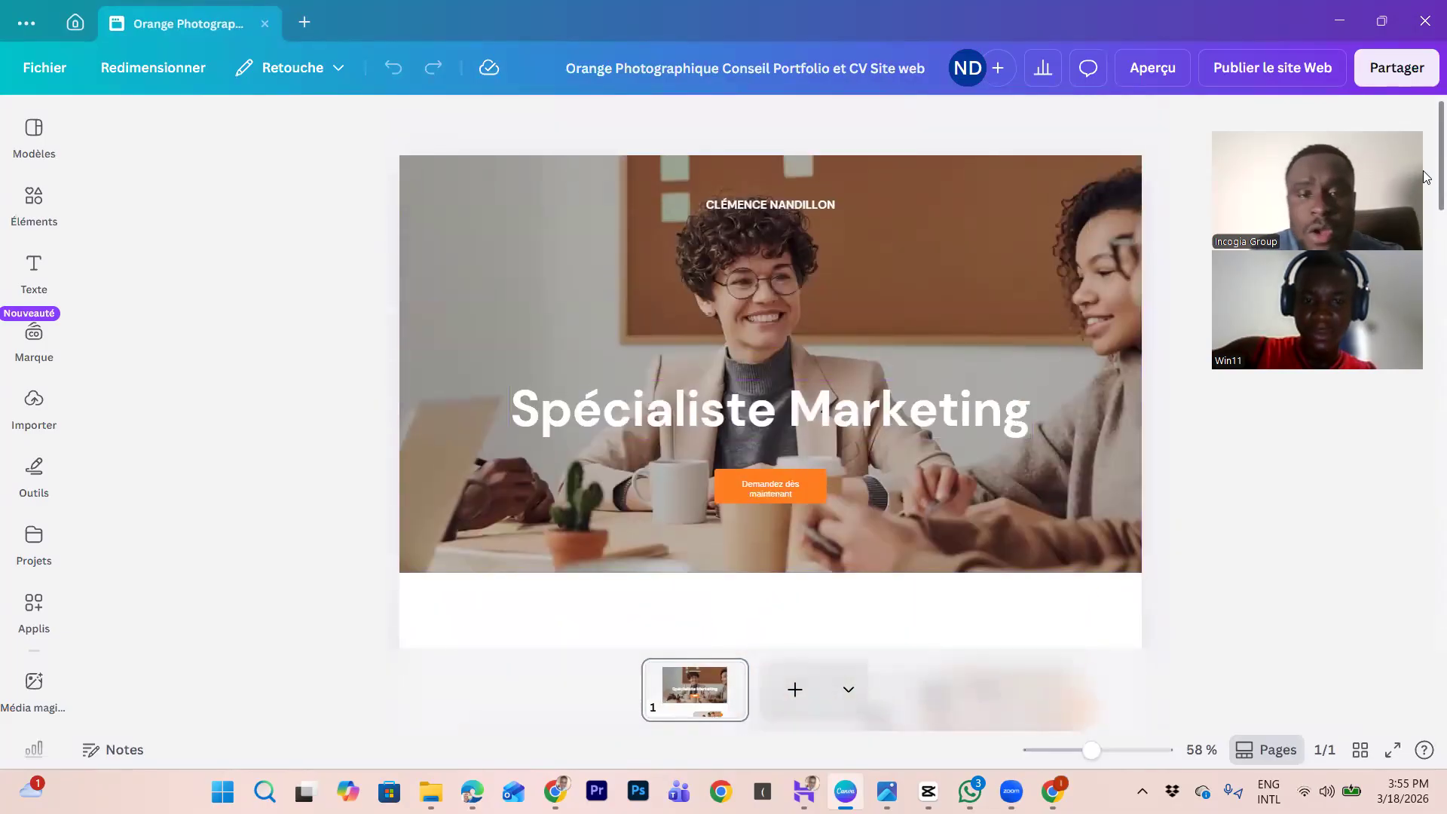
Step: Replace the template's header name with the portfolio owner's full name in capitals
double_click(825, 205)
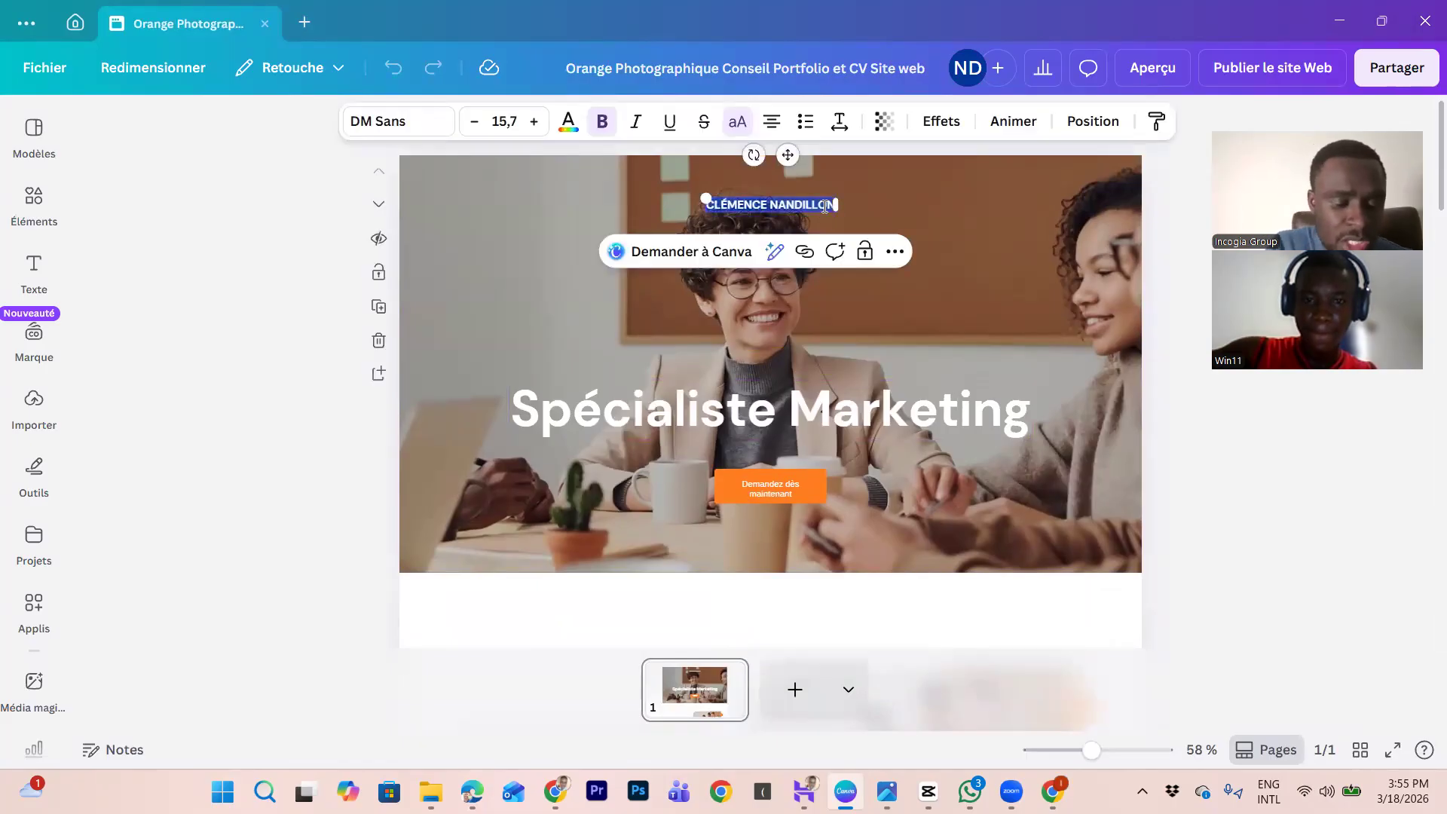
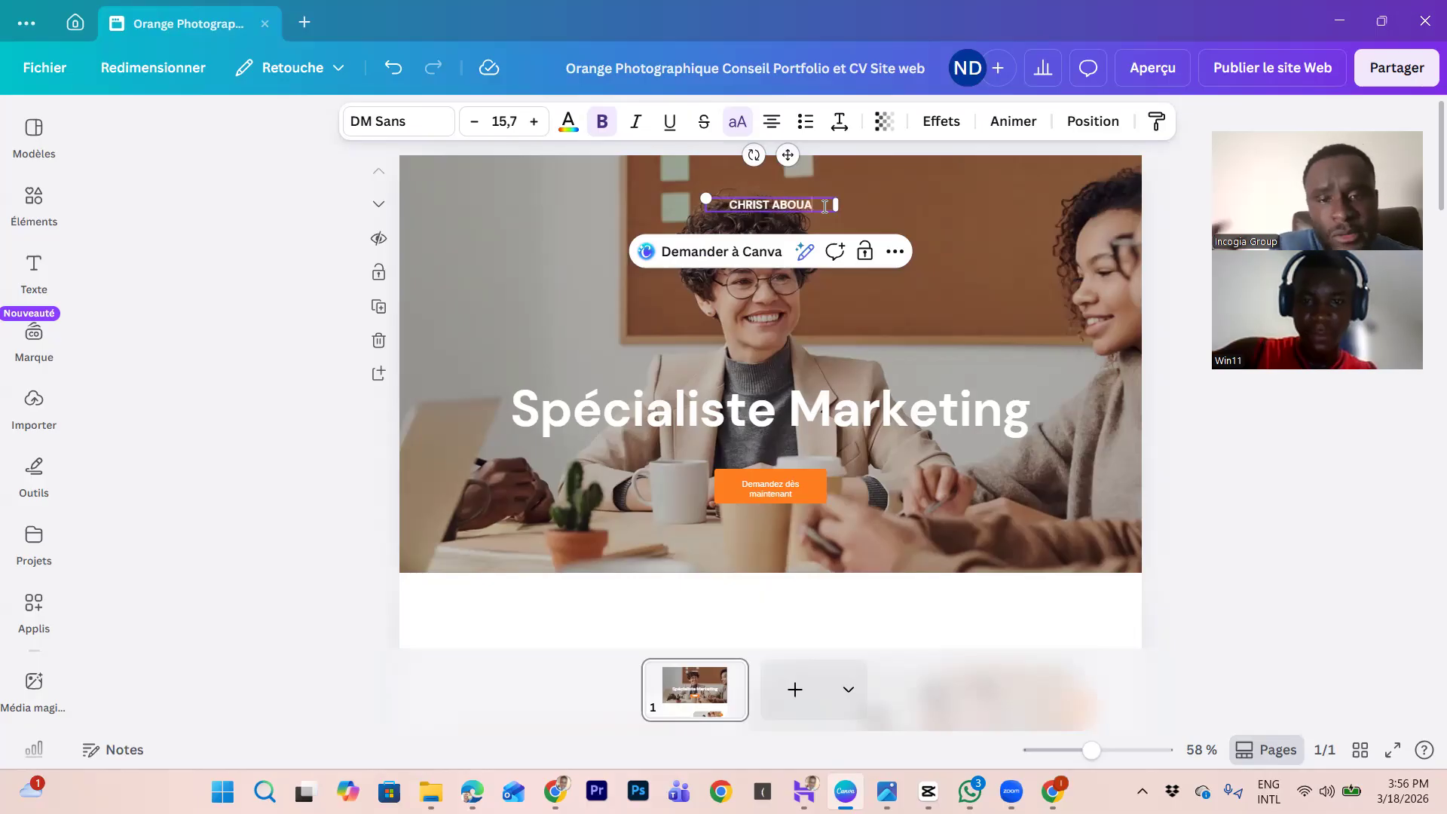
Step: Change the hero title from 'Spécialiste Marketing' to 'Spécialiste Infographie'
left_click(839, 415)
left_click(838, 415)
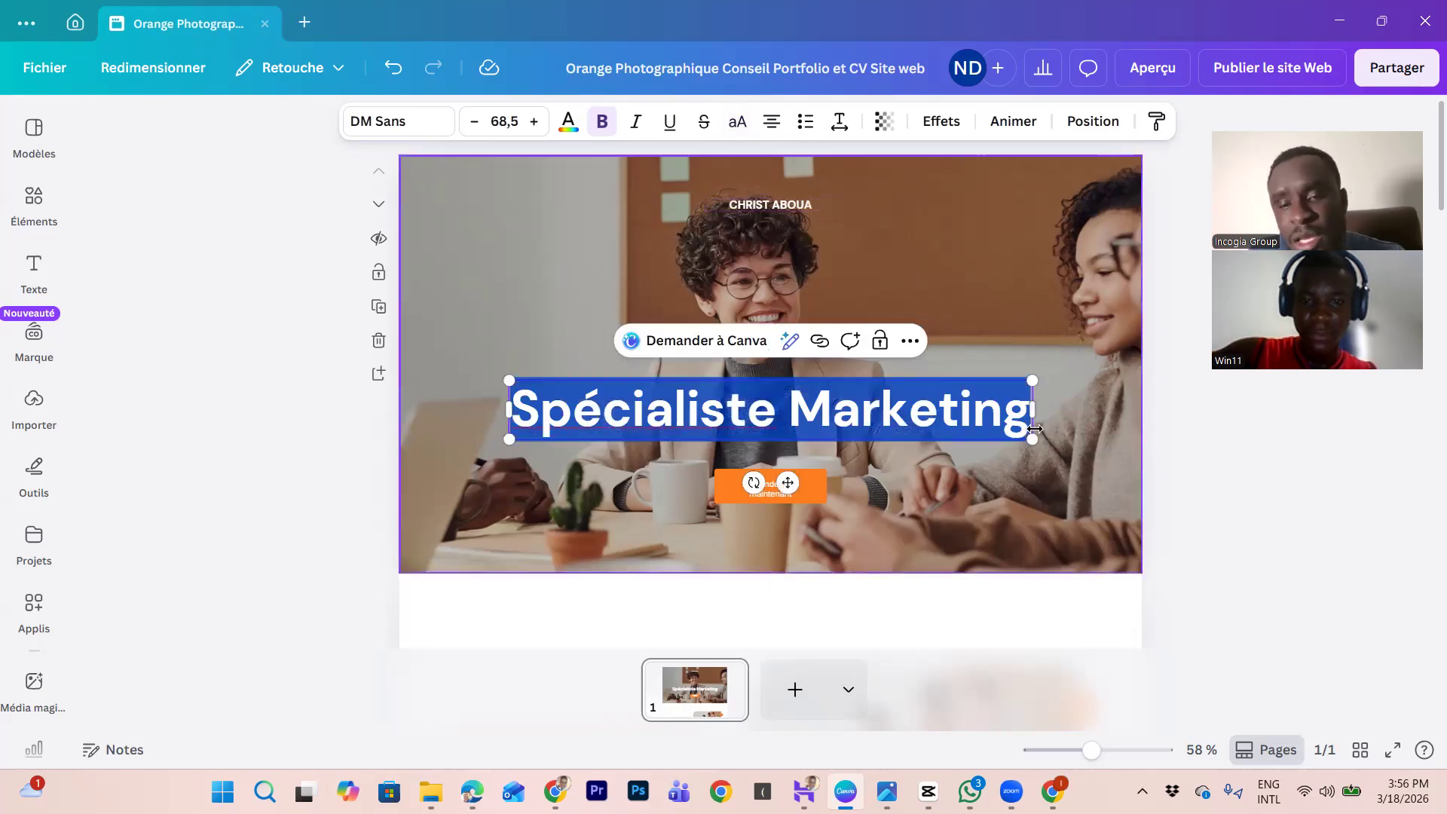
left_click(1024, 406)
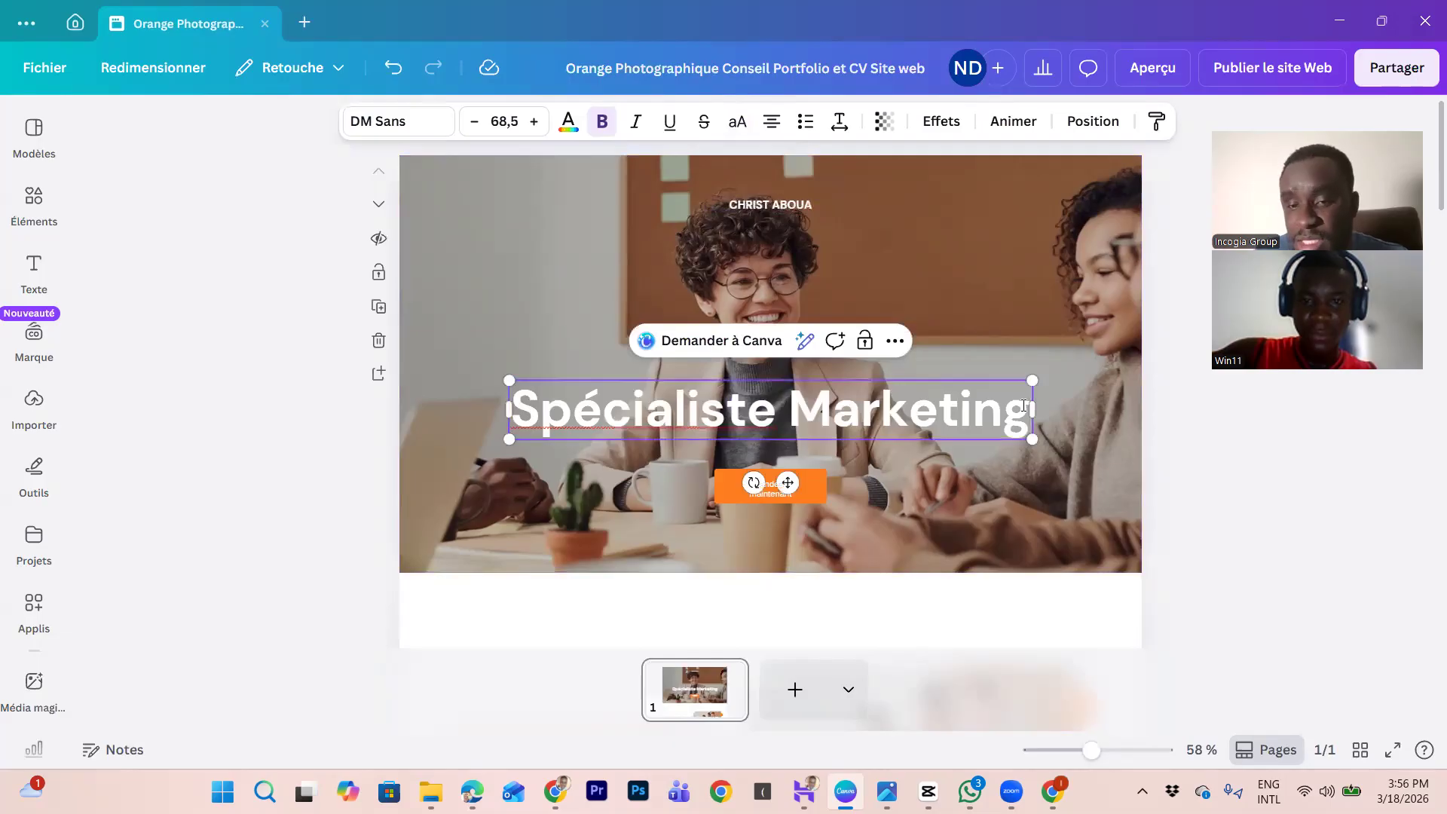
key("BackSpace")
key("BackSpace")
key("BackSpace")
key("BackSpace")
key("BackSpace")
key("BackSpace")
key("BackSpace")
key("BackSpace")
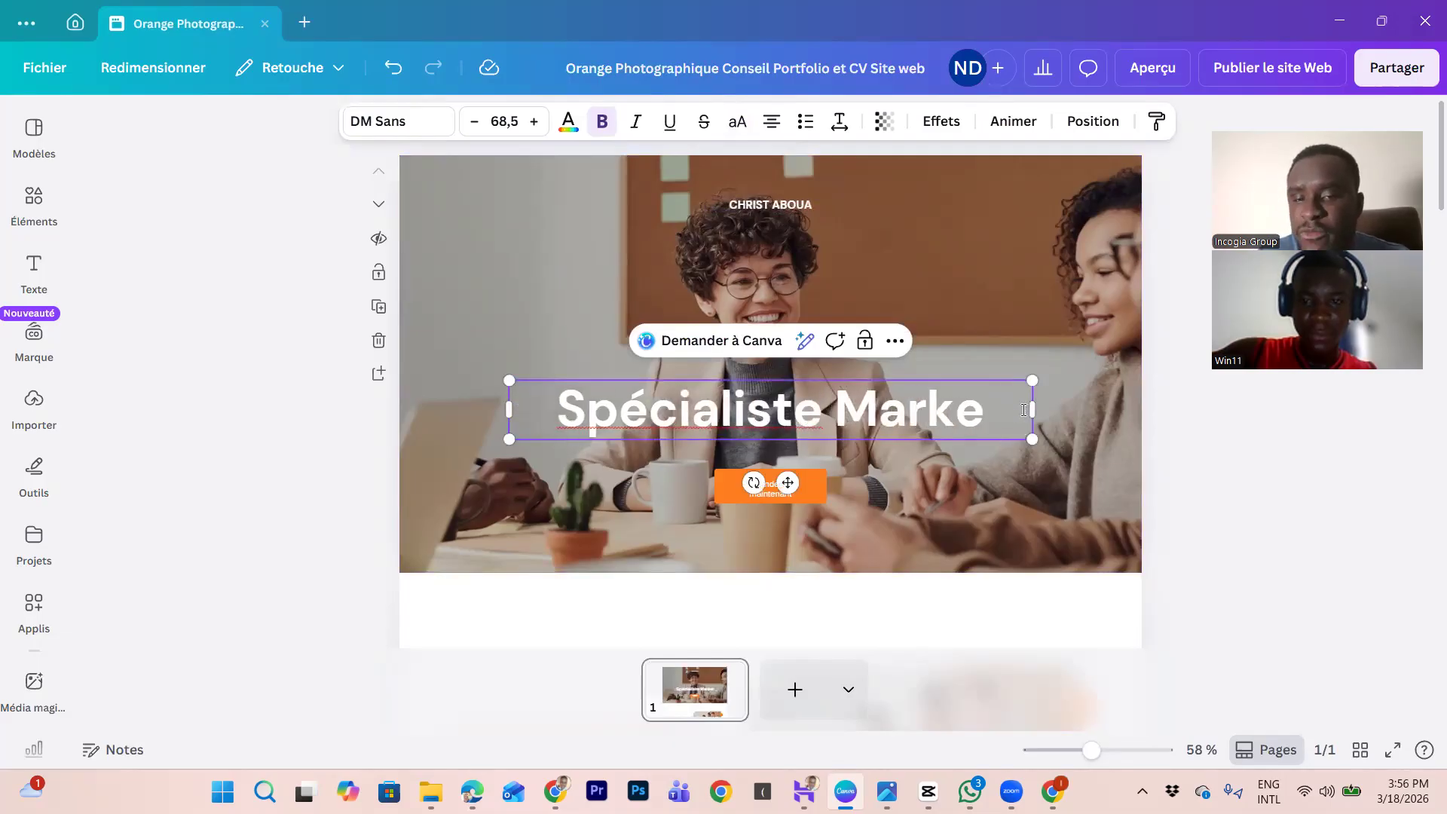
key("BackSpace")
type("O")
key("BackSpace")
type("I")
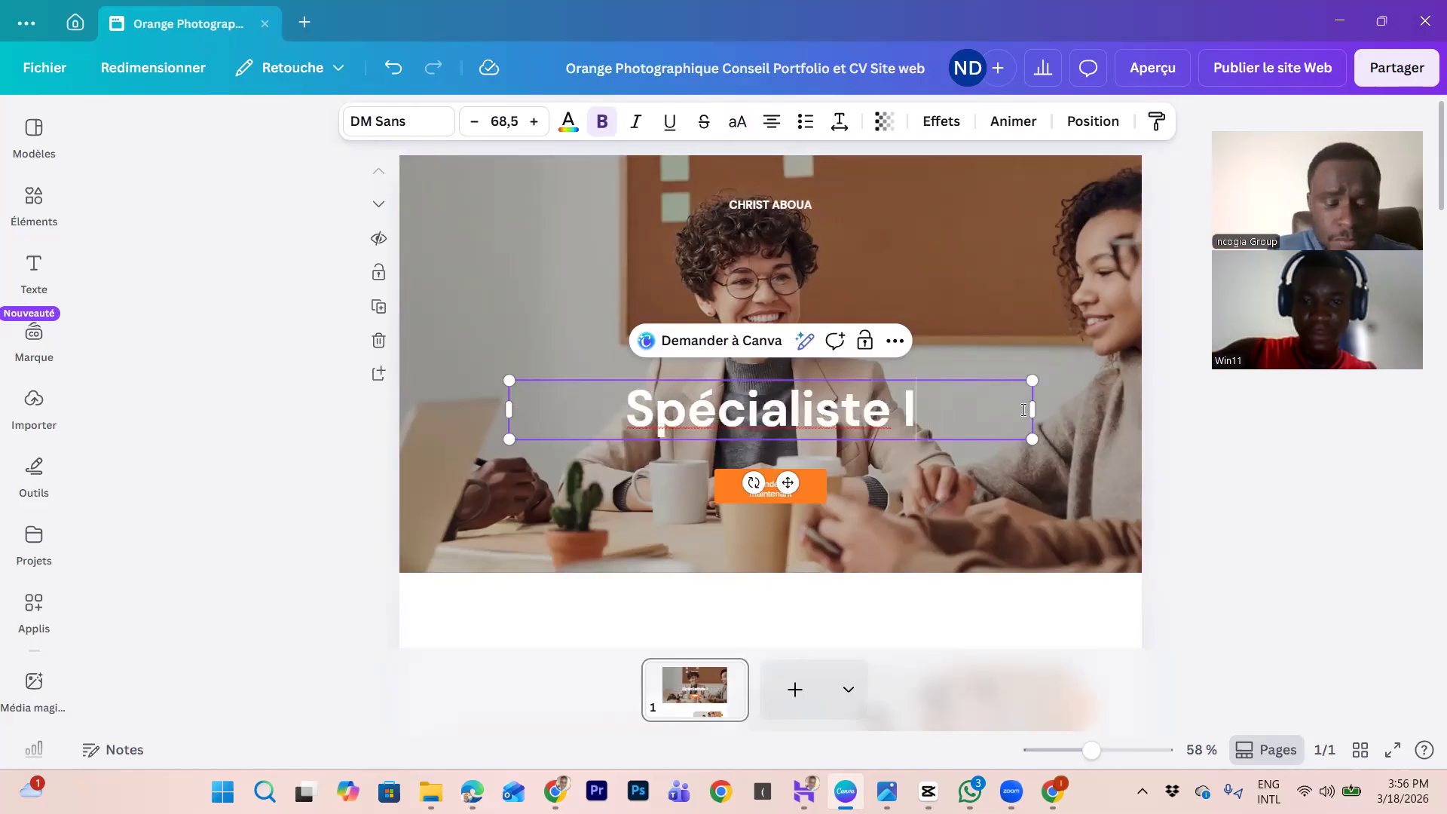
type("nfographie")
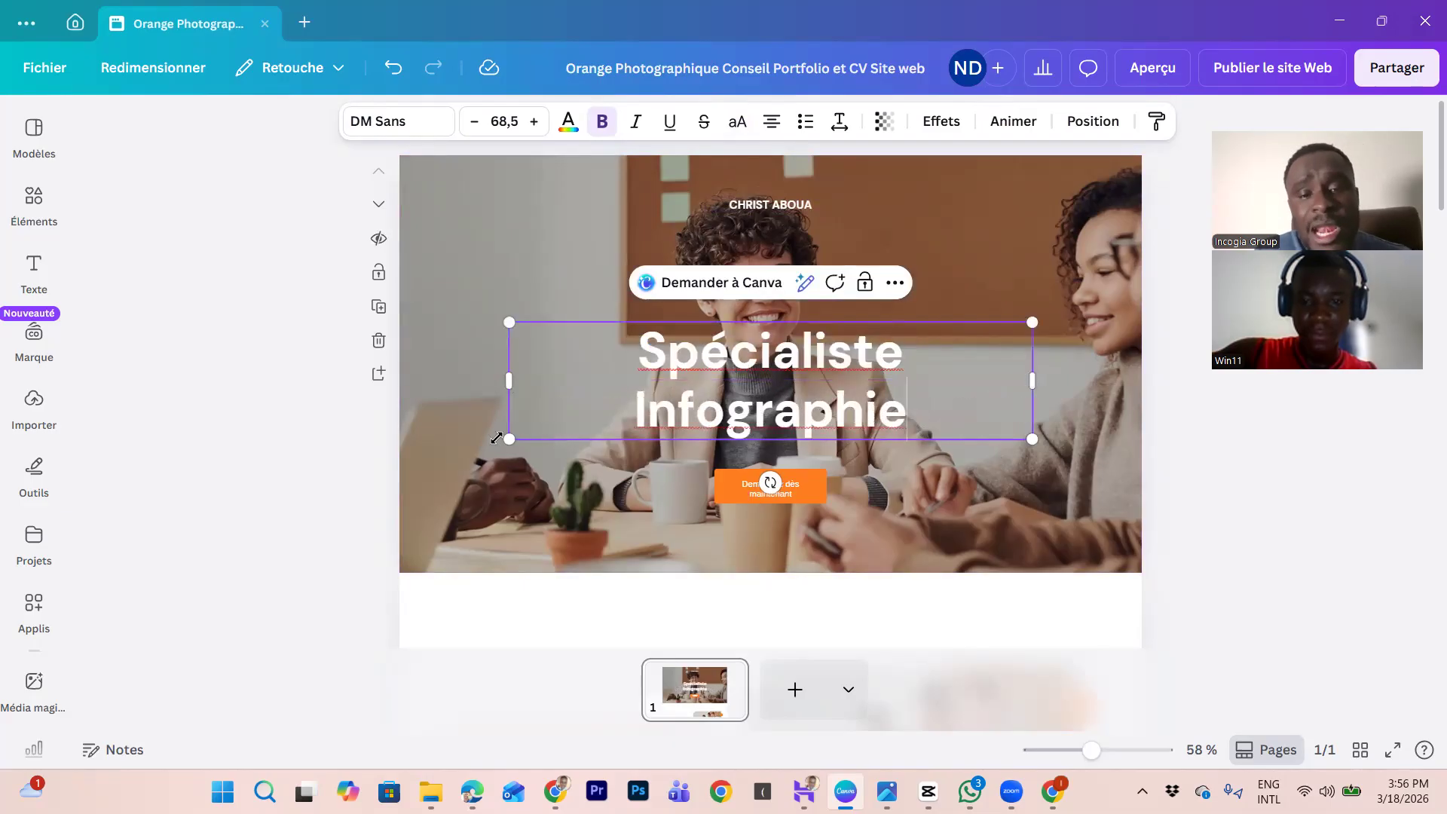
Step: Change the orange button text from 'Demandez dès maintenant' to 'Contactez moi'
left_click(467, 248)
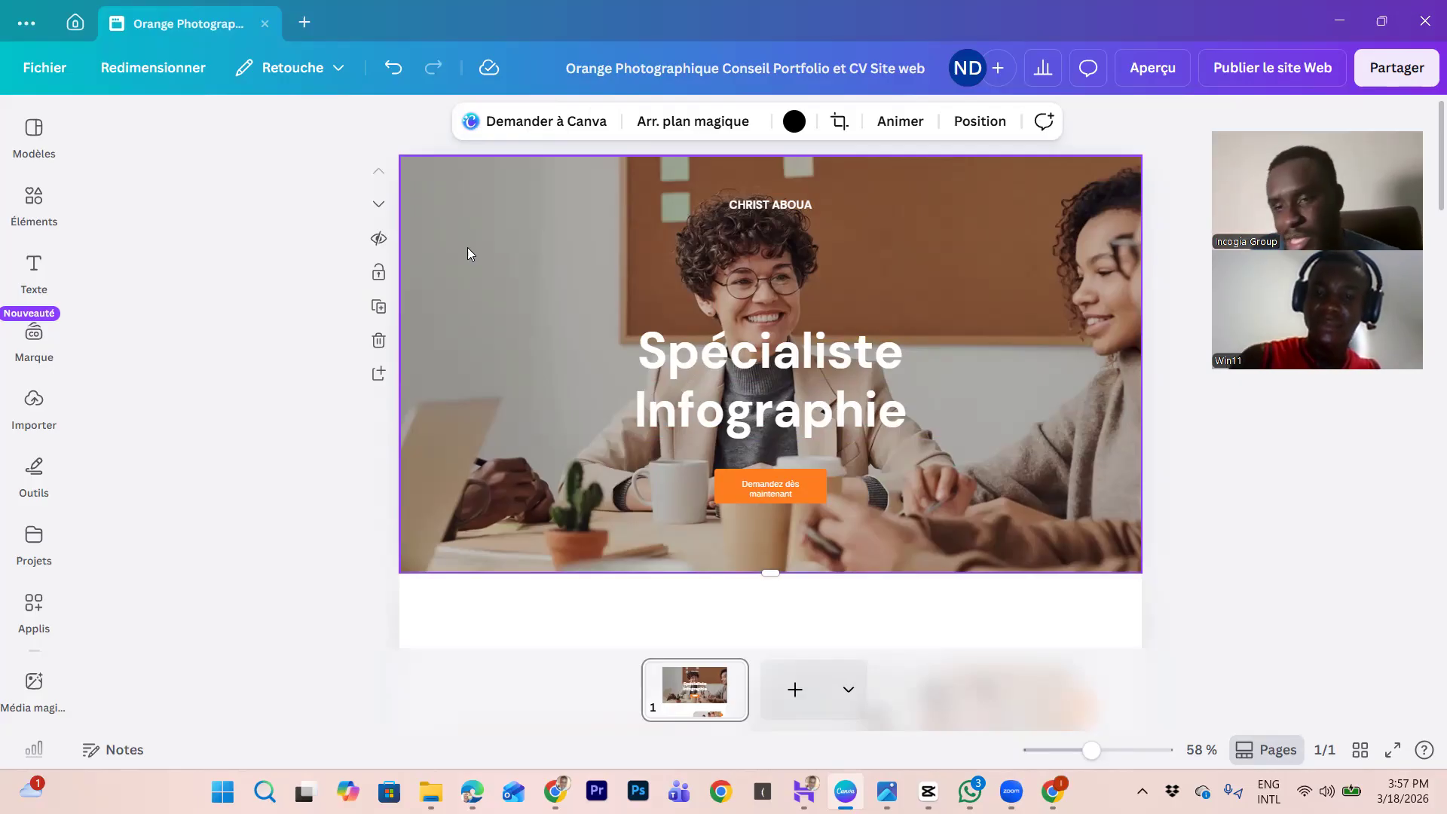
left_click(803, 490)
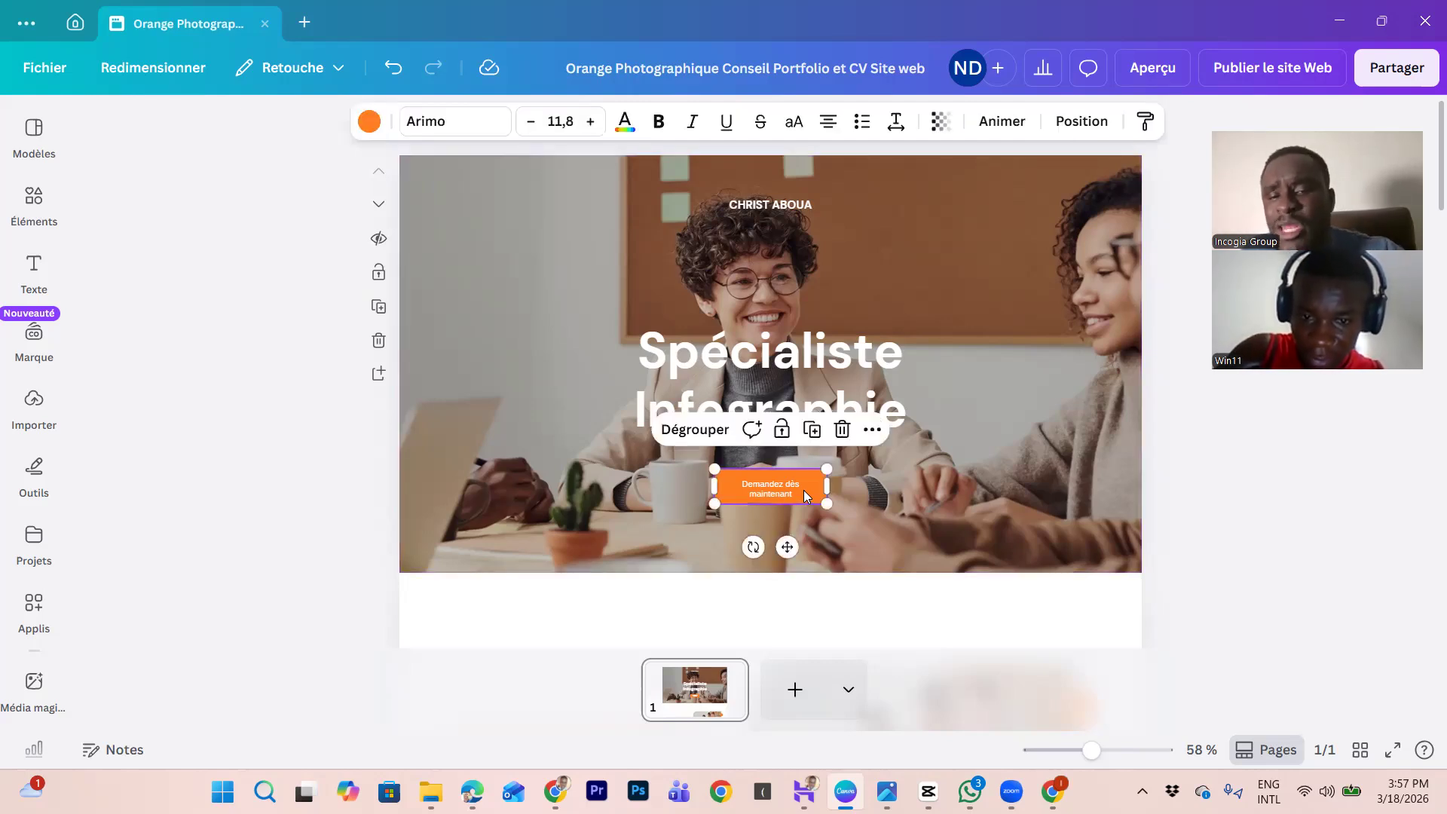
left_click(873, 431)
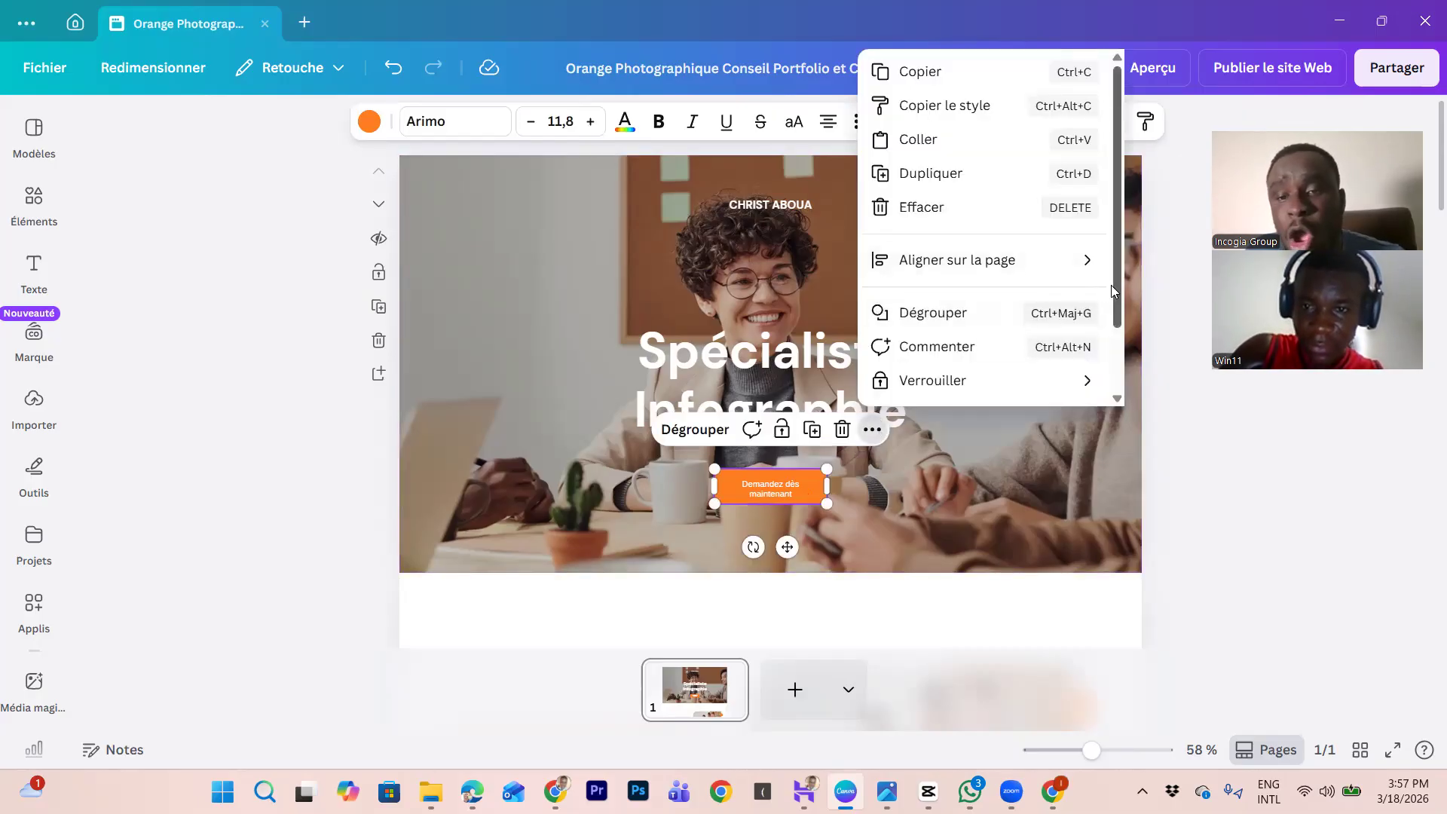
left_click_drag(1115, 290, 1126, 383)
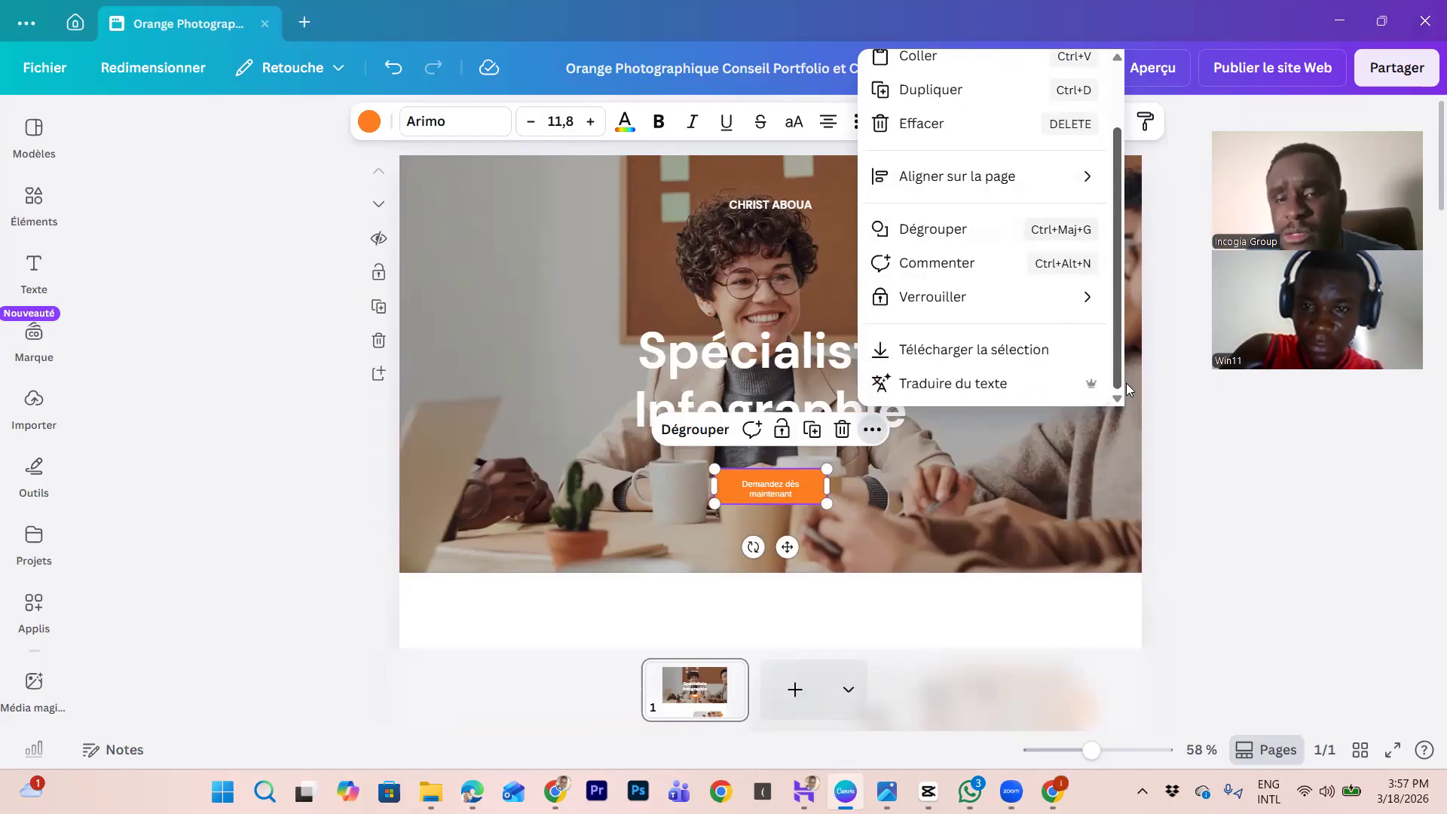
double_click(793, 497)
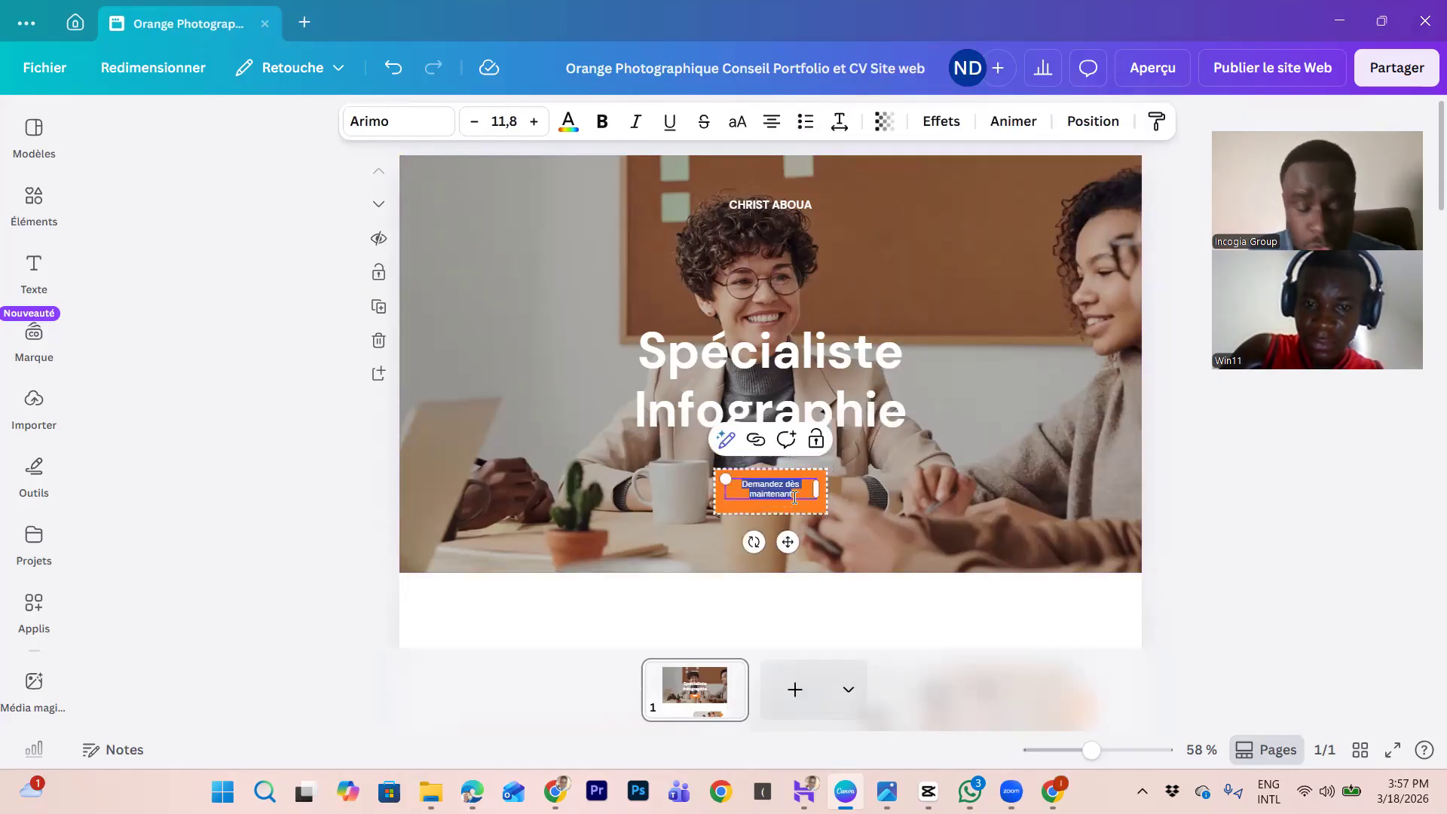
type("Conte")
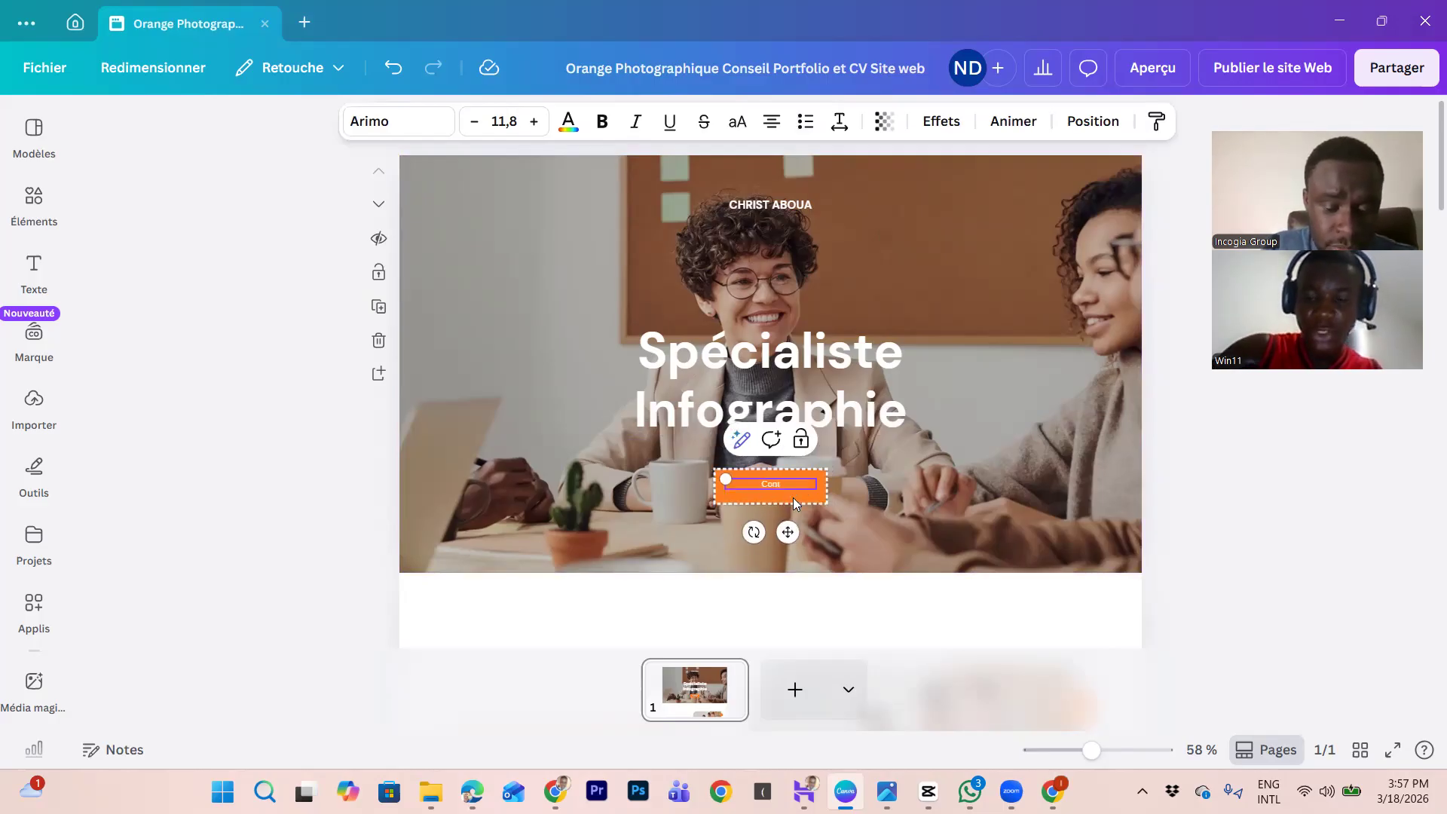
type("z")
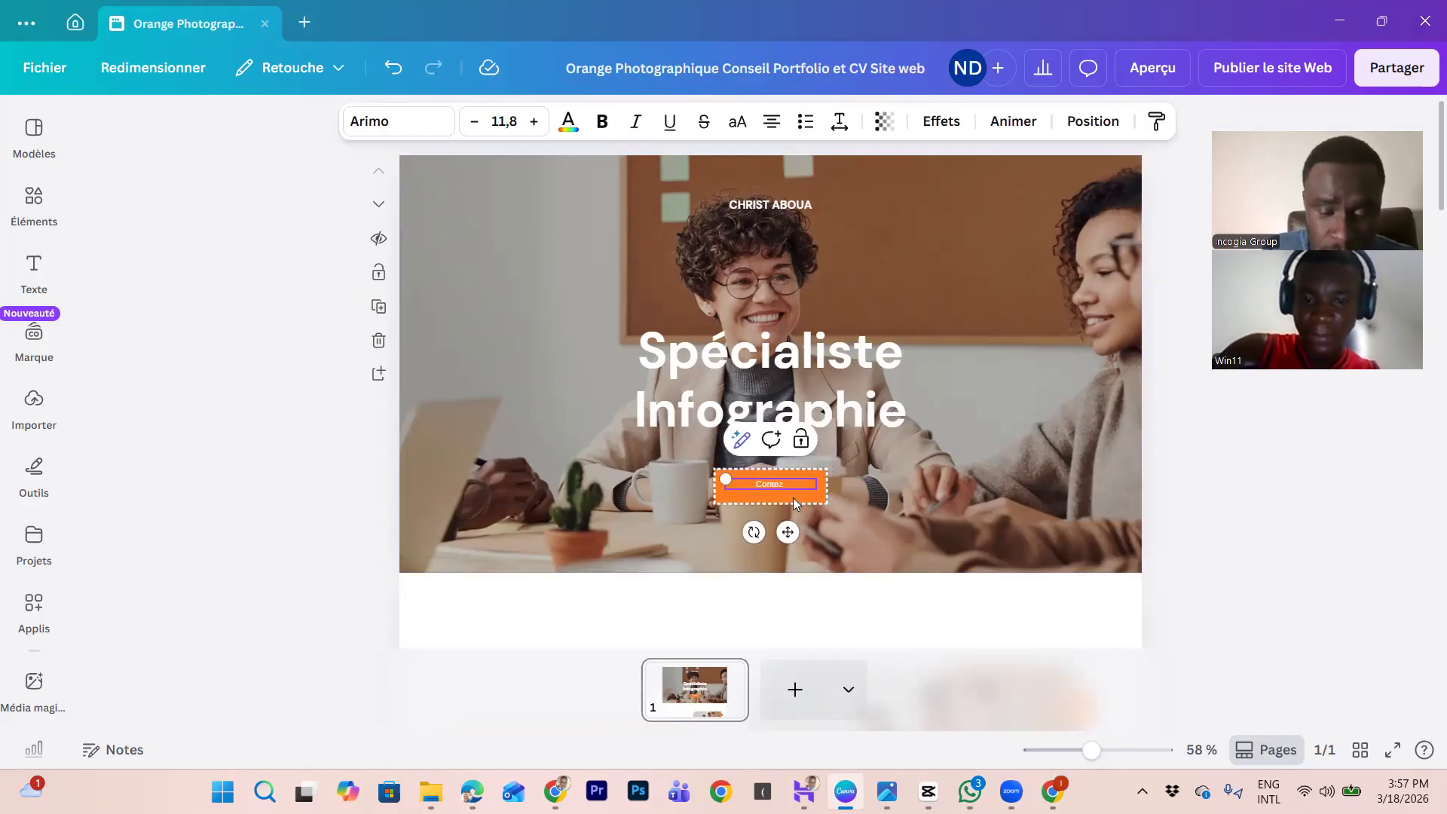
key("BackSpace")
type("a")
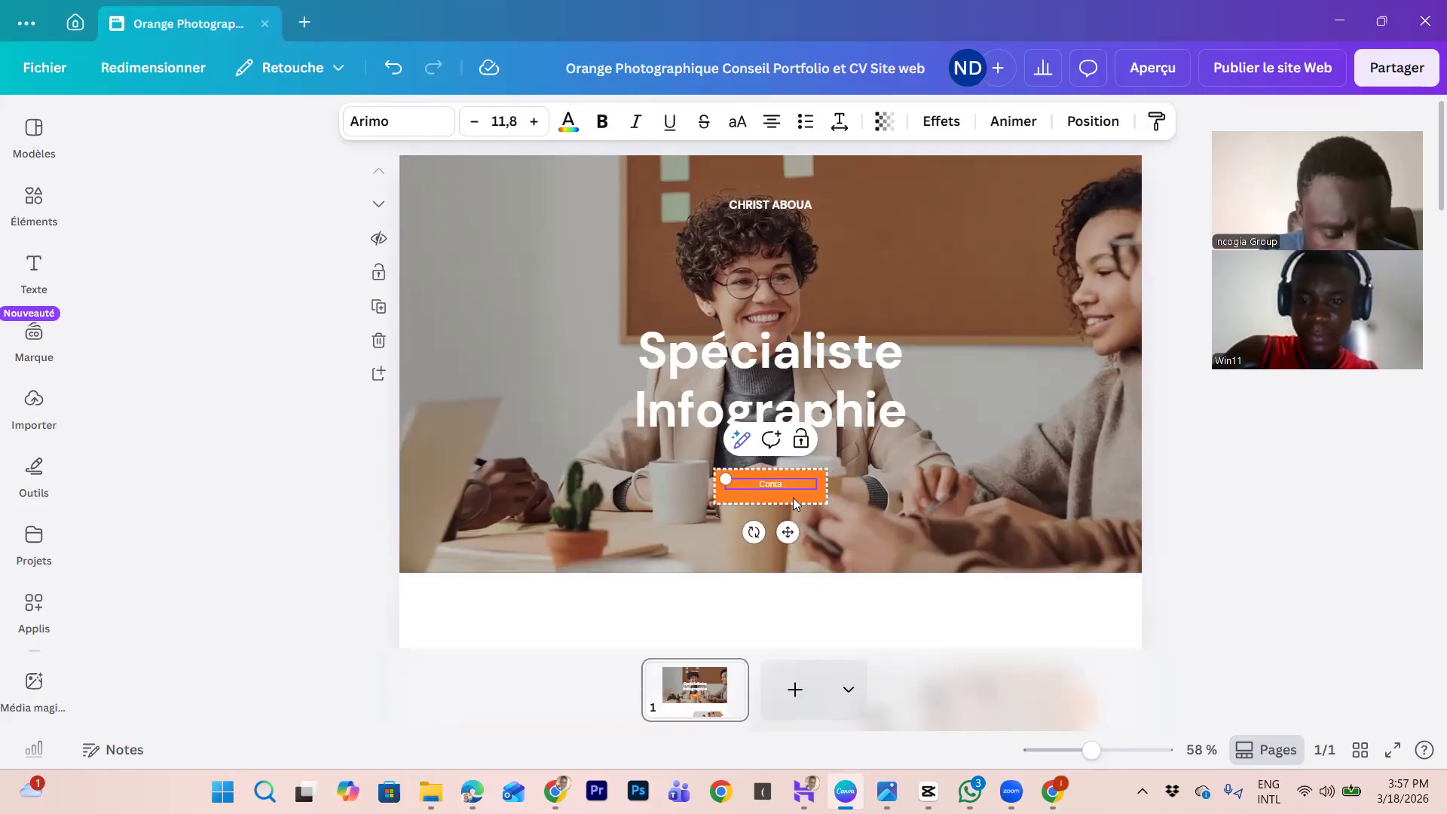
type("ctez moi")
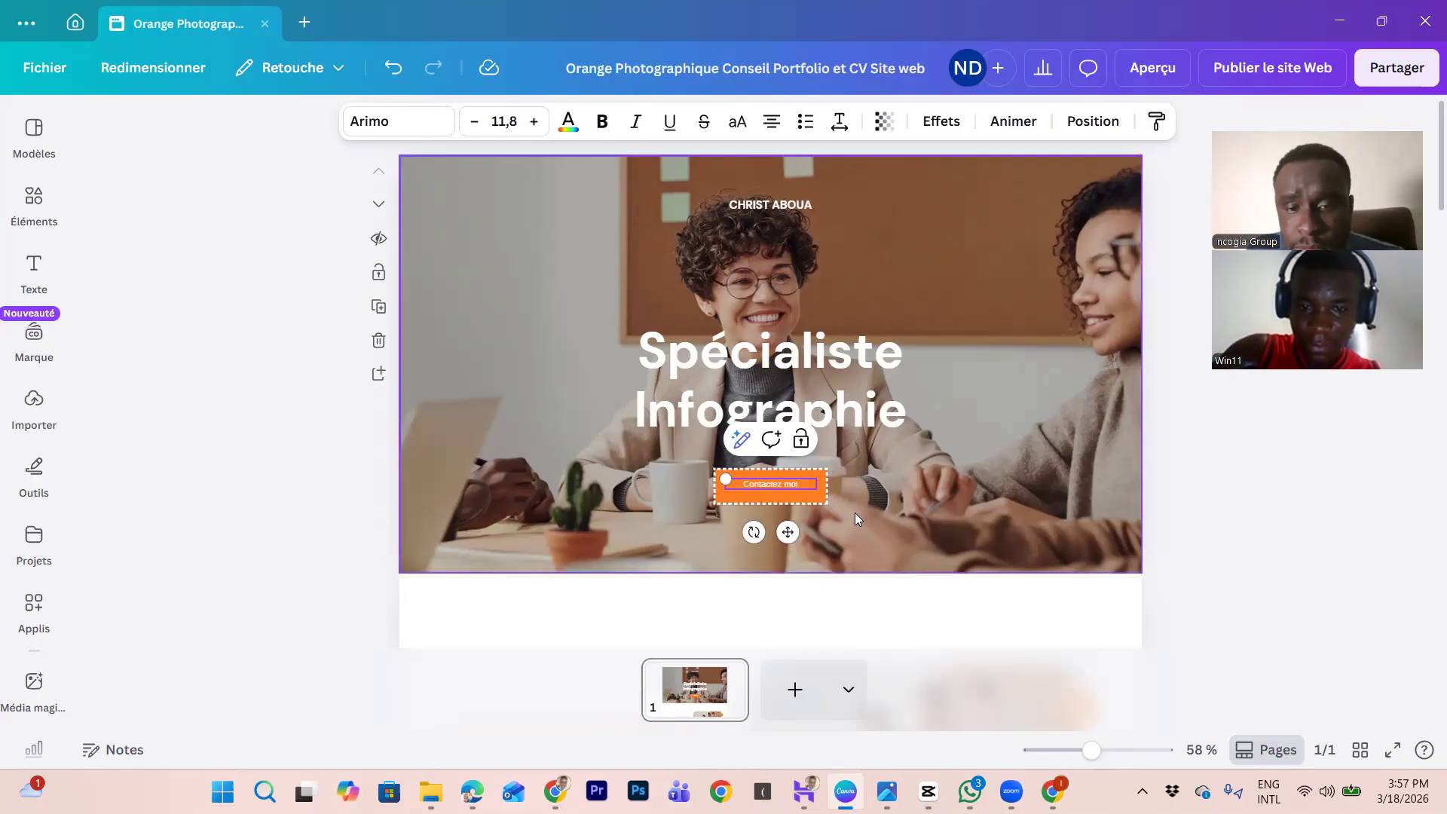
left_click(877, 476)
Step: Inspect the button group's options and reselect the 'Contactez moi' text
left_click(802, 489)
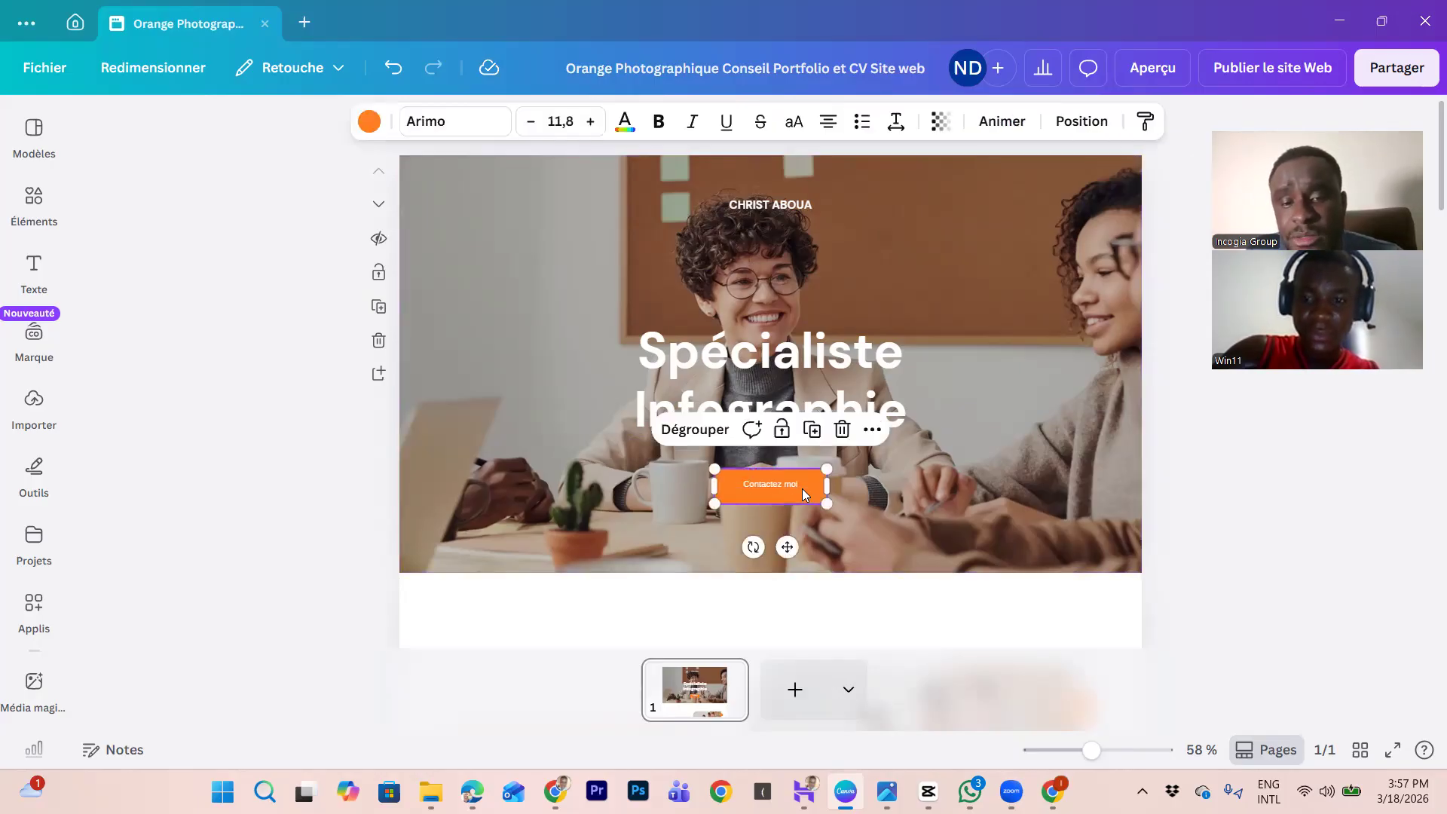
left_click(872, 433)
mouse_move(1120, 294)
left_mouse_down()
mouse_move(1131, 407)
mouse_move(1133, 284)
left_mouse_up()
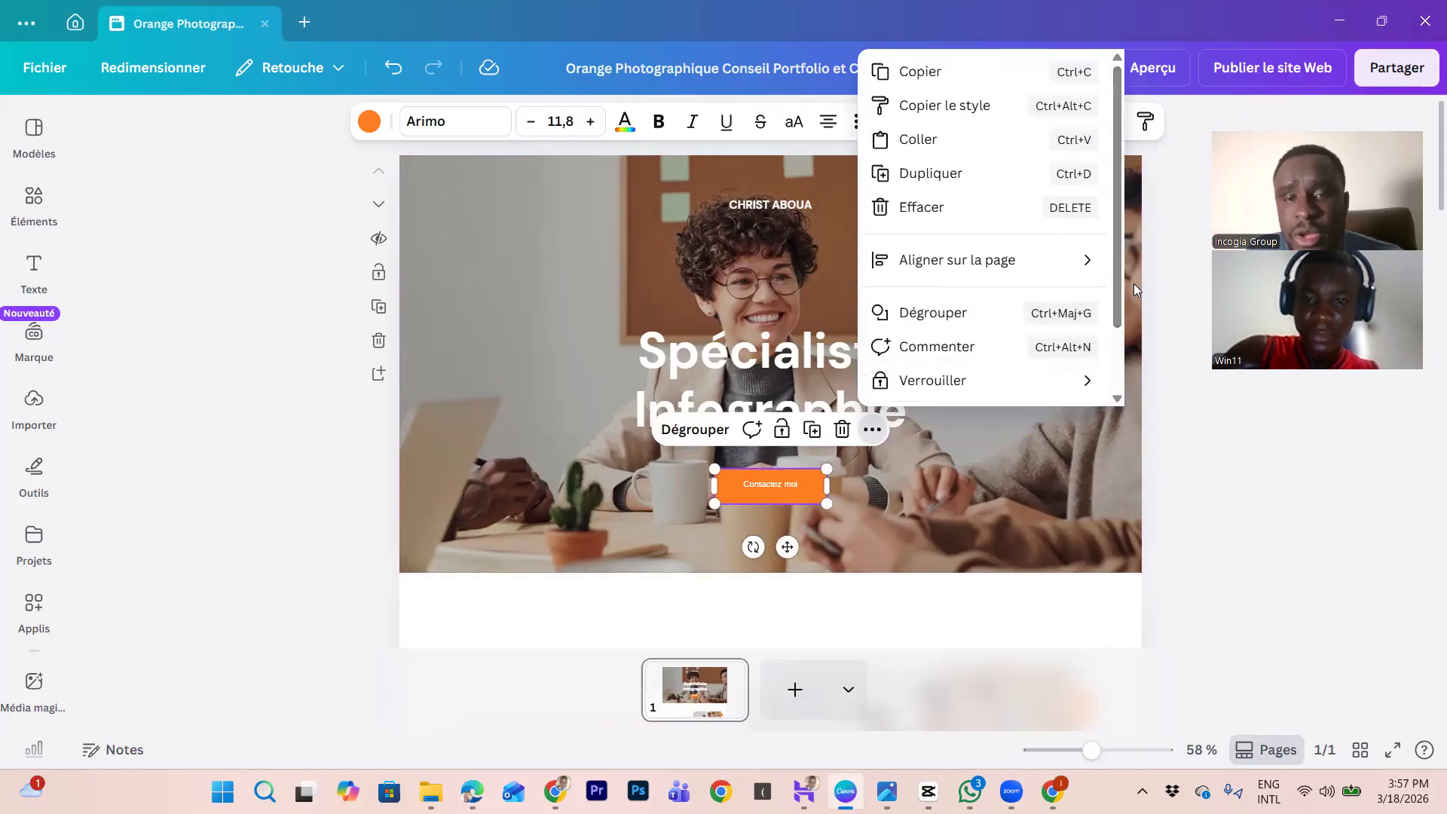
left_click(779, 483)
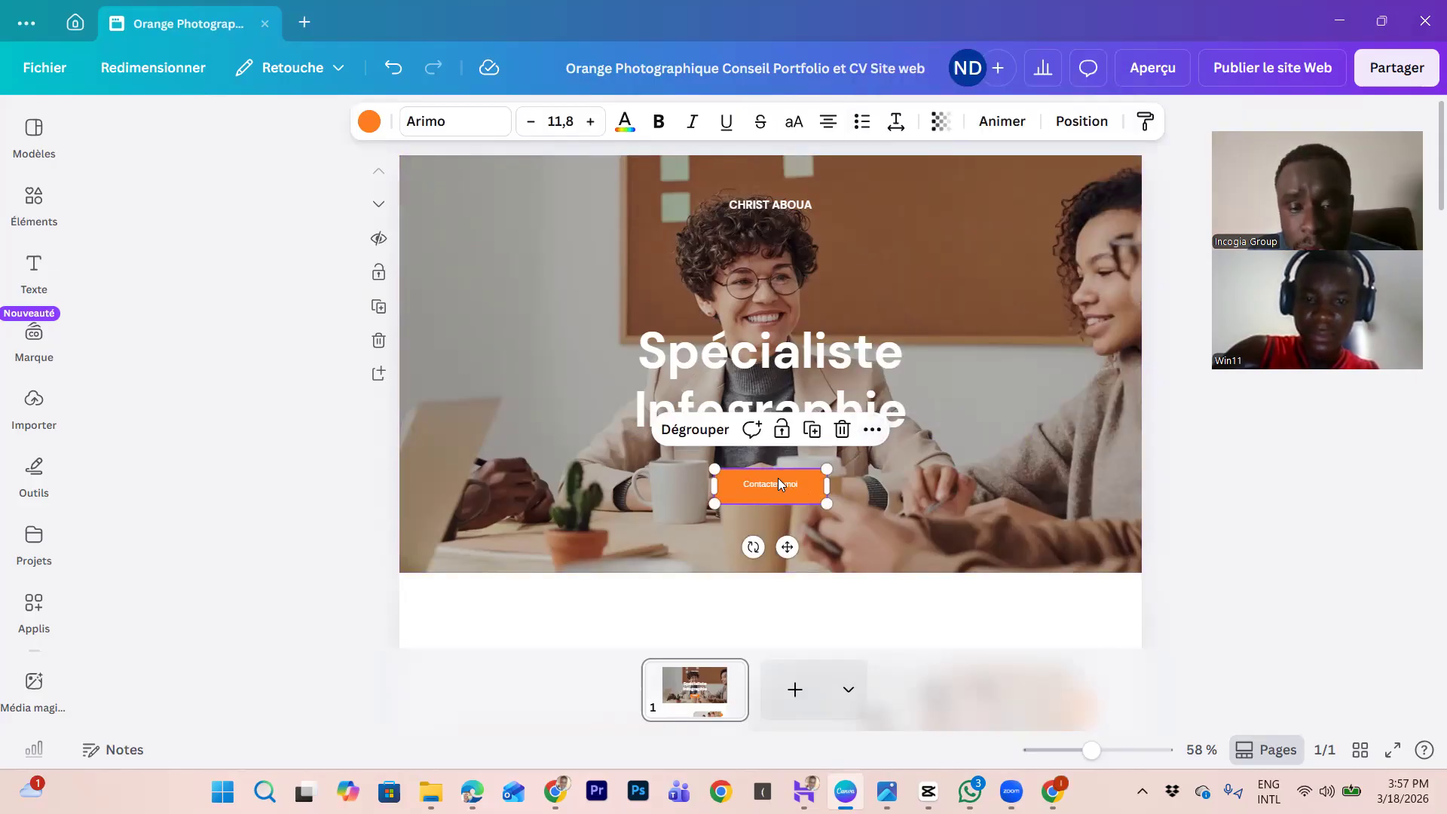
left_click(779, 480)
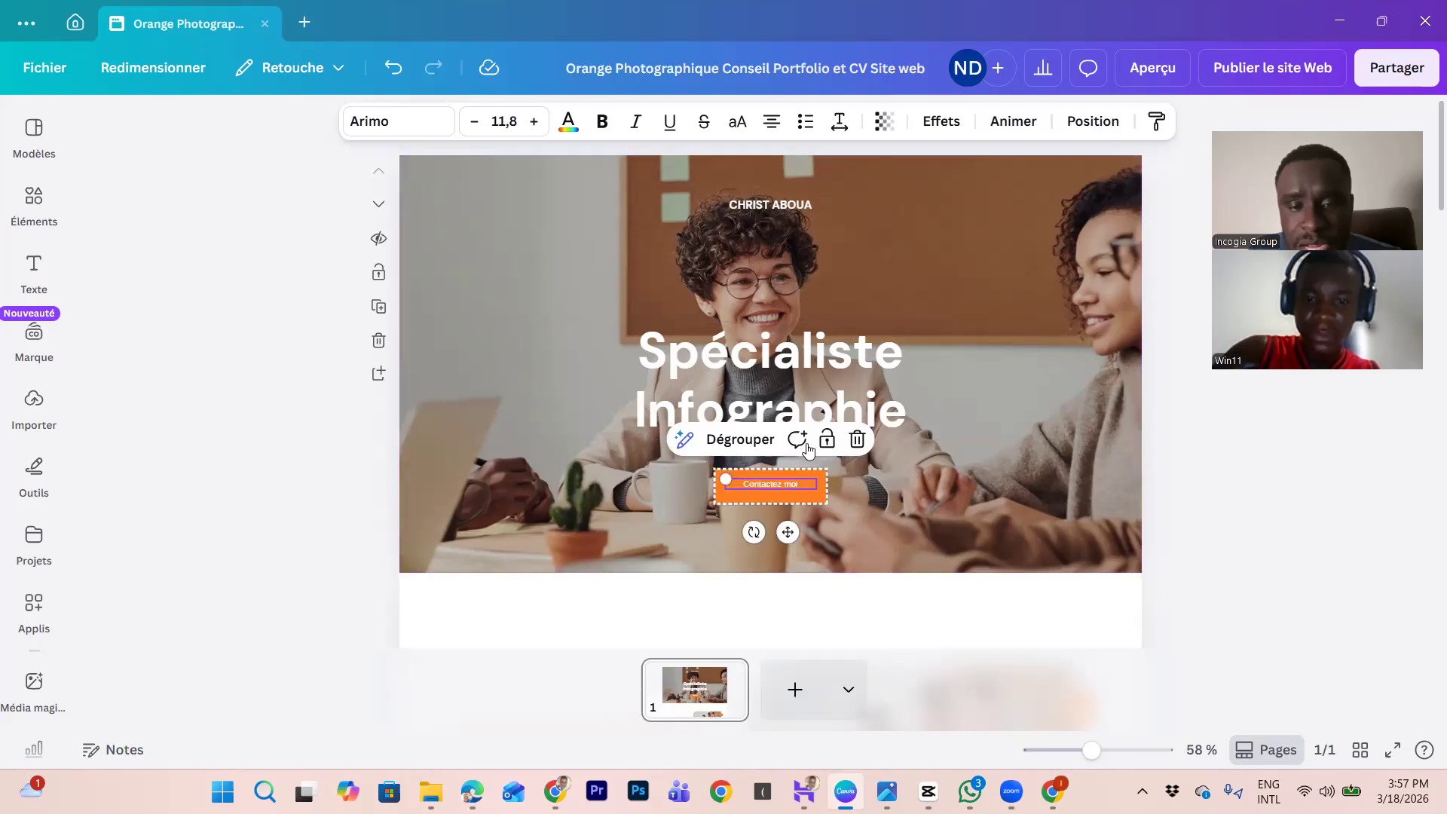
left_click(807, 491)
right_click(807, 490)
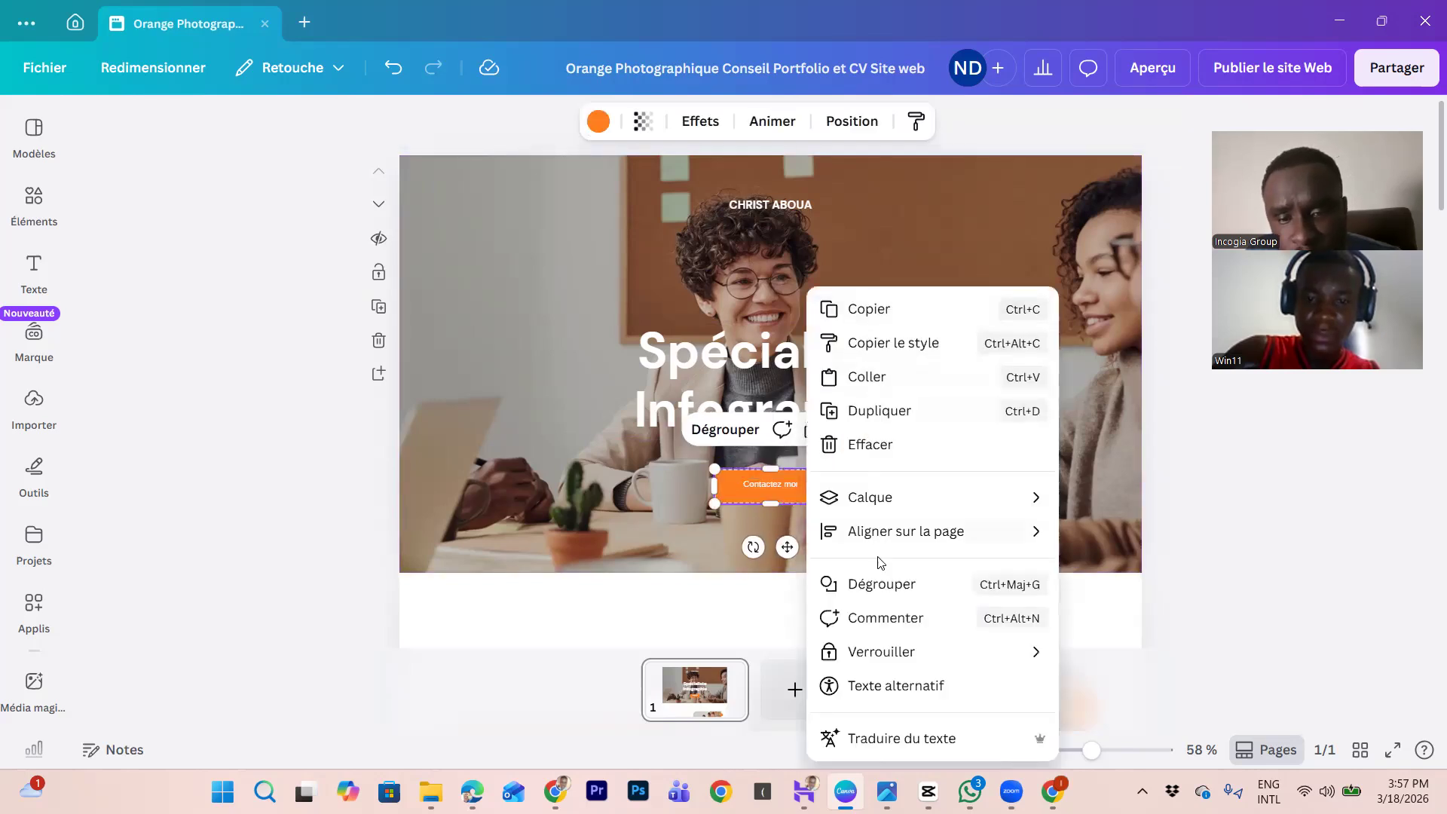
left_click(789, 482)
left_click(790, 483)
double_click(791, 482)
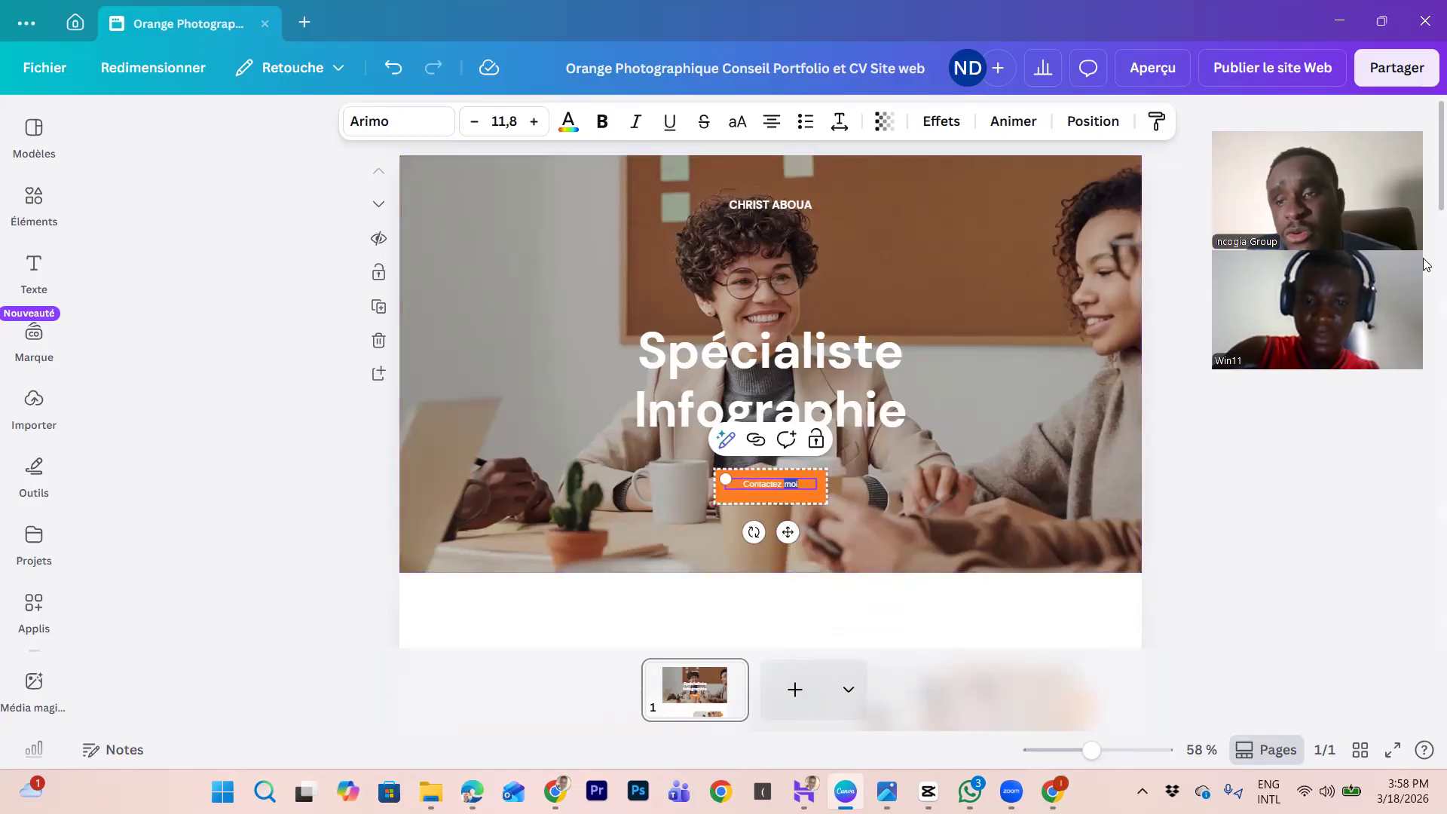
scroll(1427, 266, "down", 5)
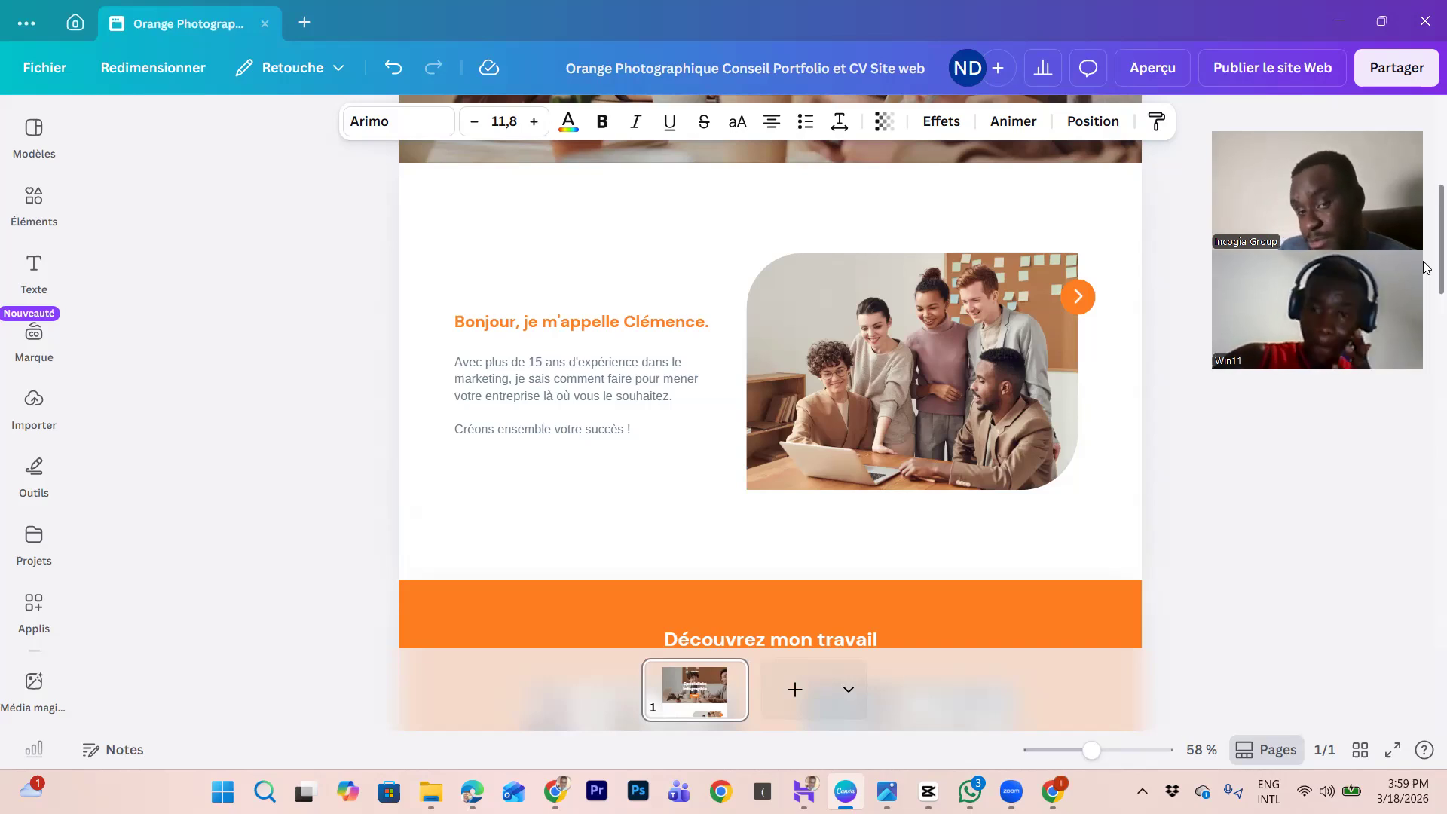
scroll(1426, 267, "down", 3)
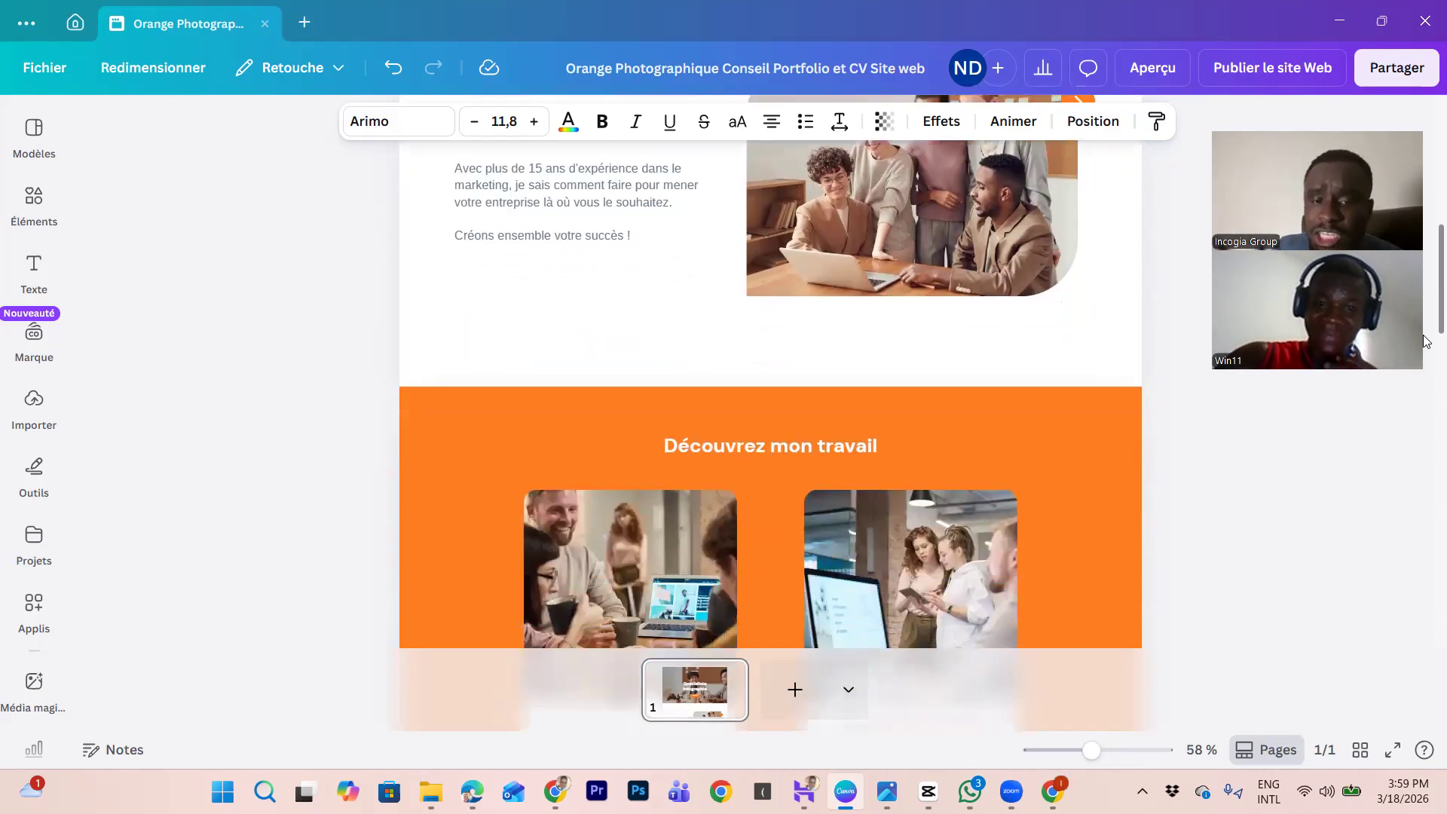
scroll(1426, 342, "down", 3)
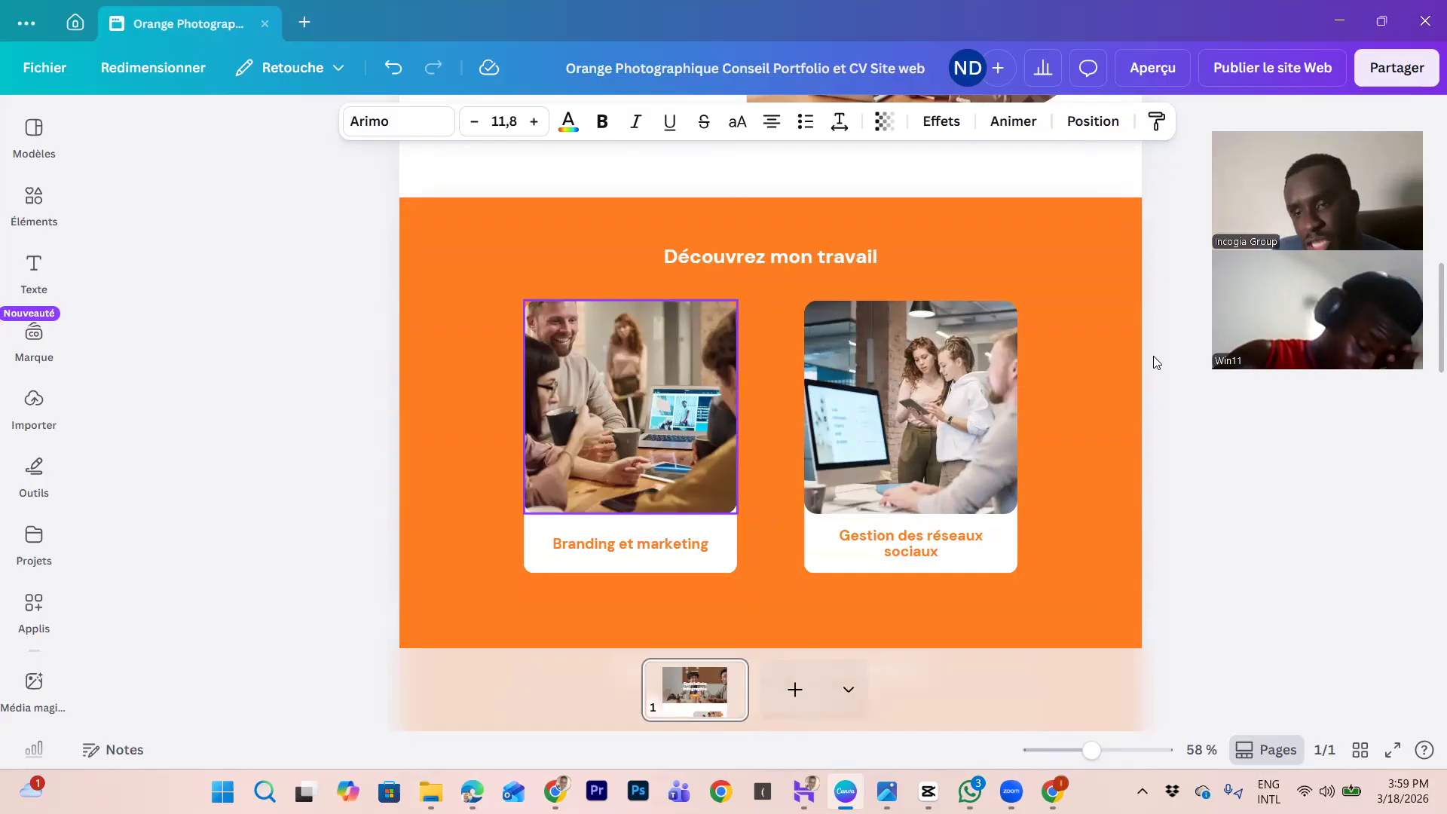
left_click_drag(1423, 310, 1424, 393)
scroll(1423, 392, "down", 1)
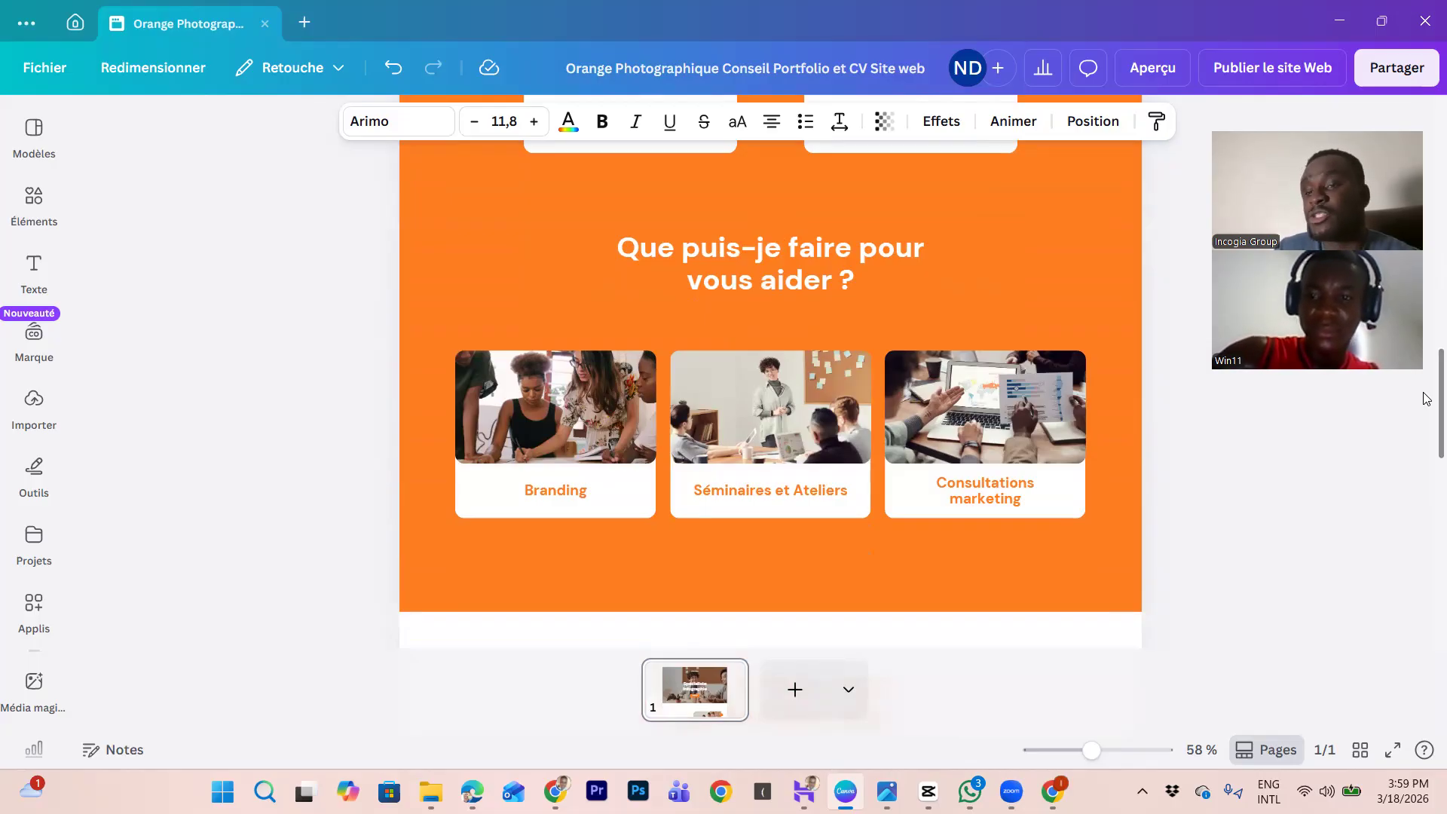
scroll(1427, 411, "down", 5)
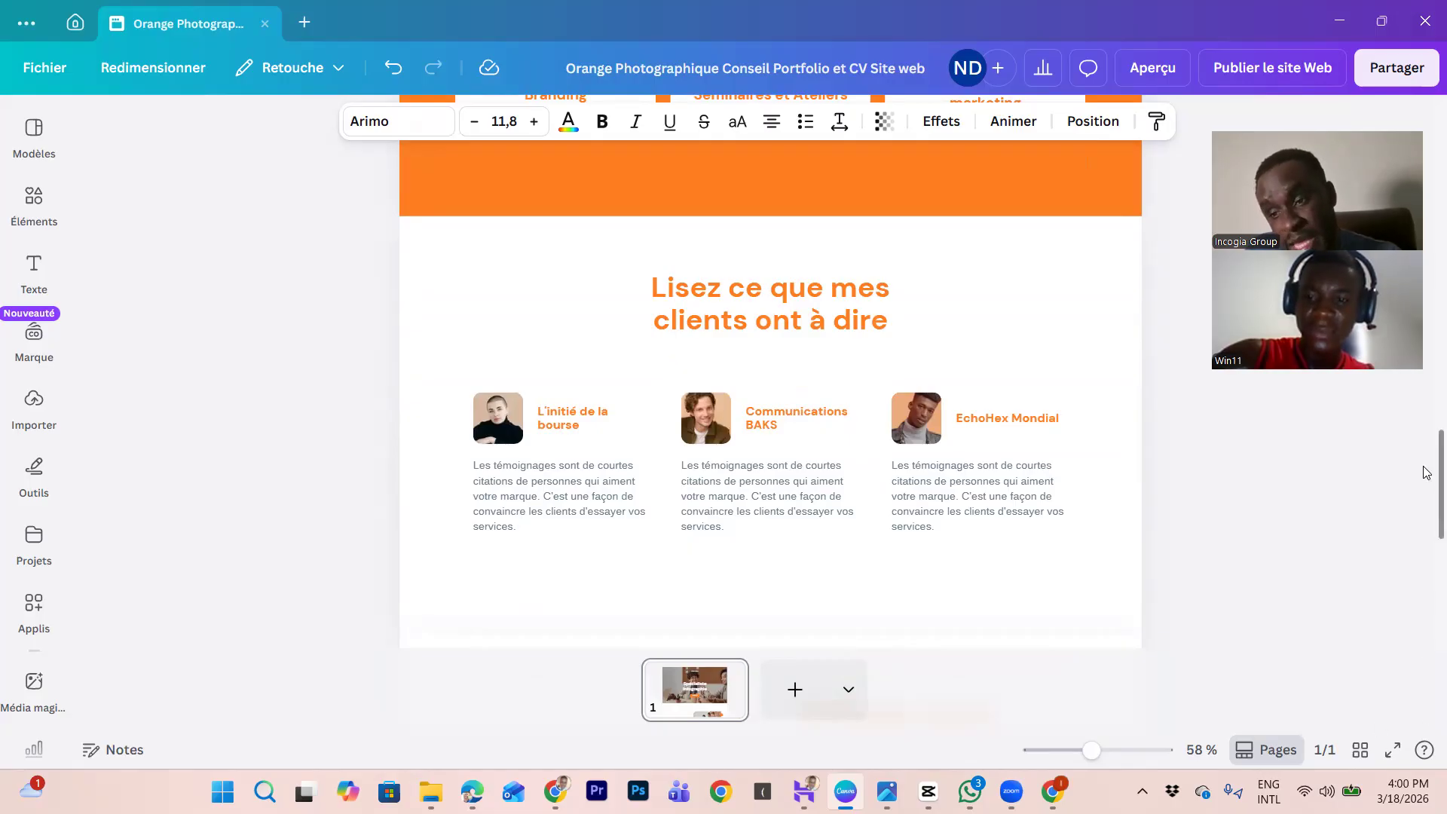
scroll(1426, 473, "down", 3)
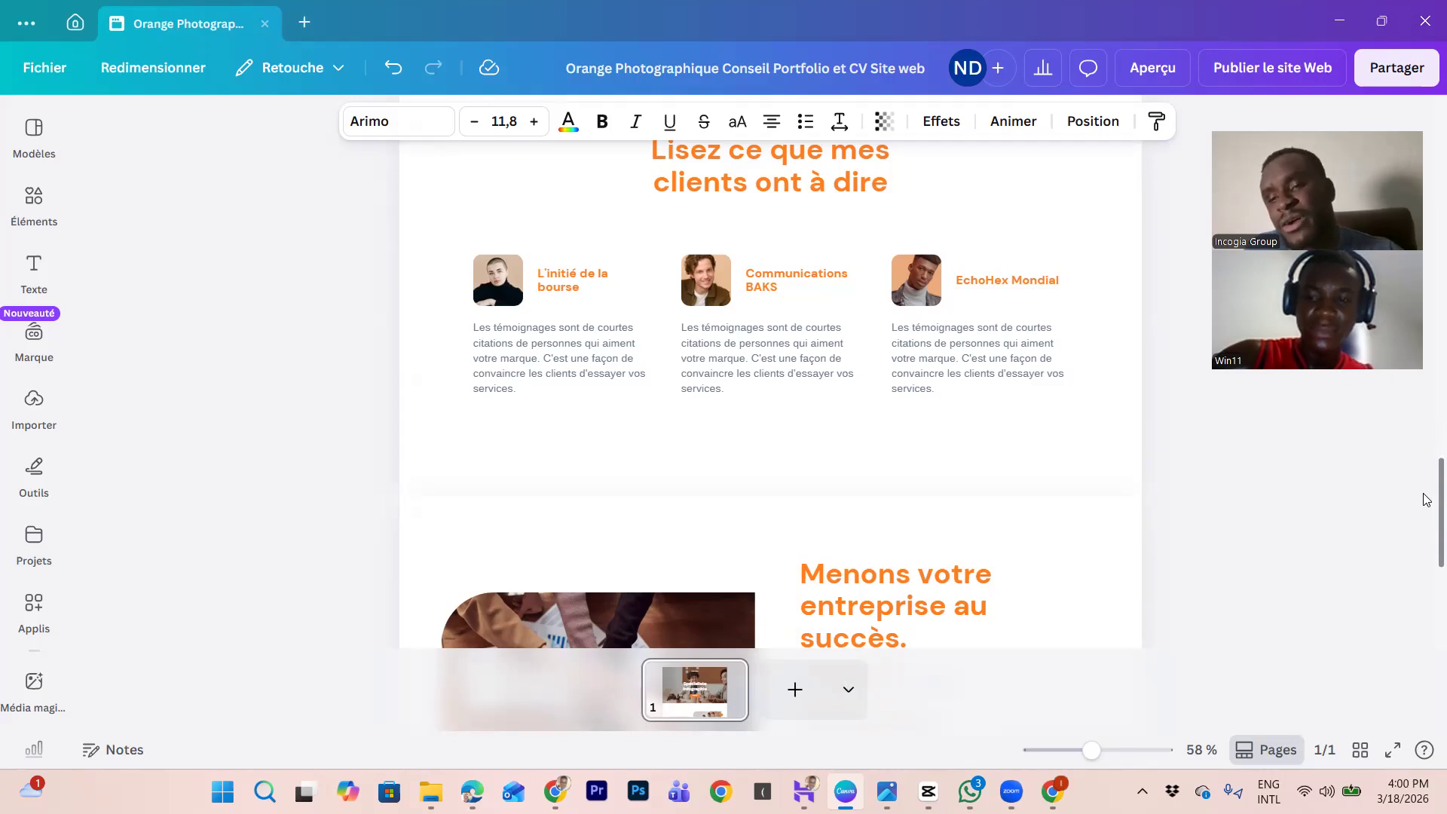
scroll(1426, 499, "down", 3)
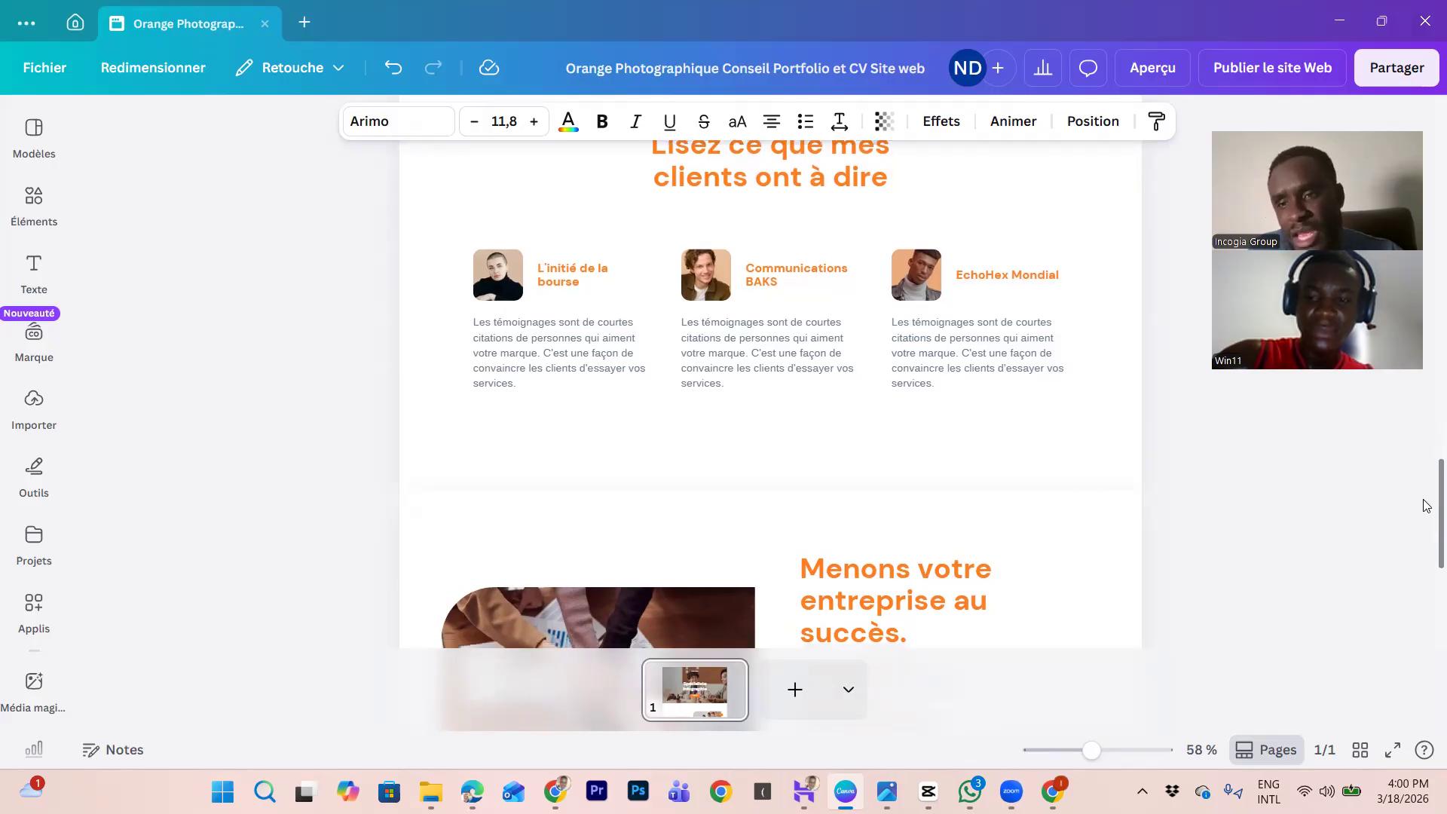
scroll(1427, 536, "down", 3)
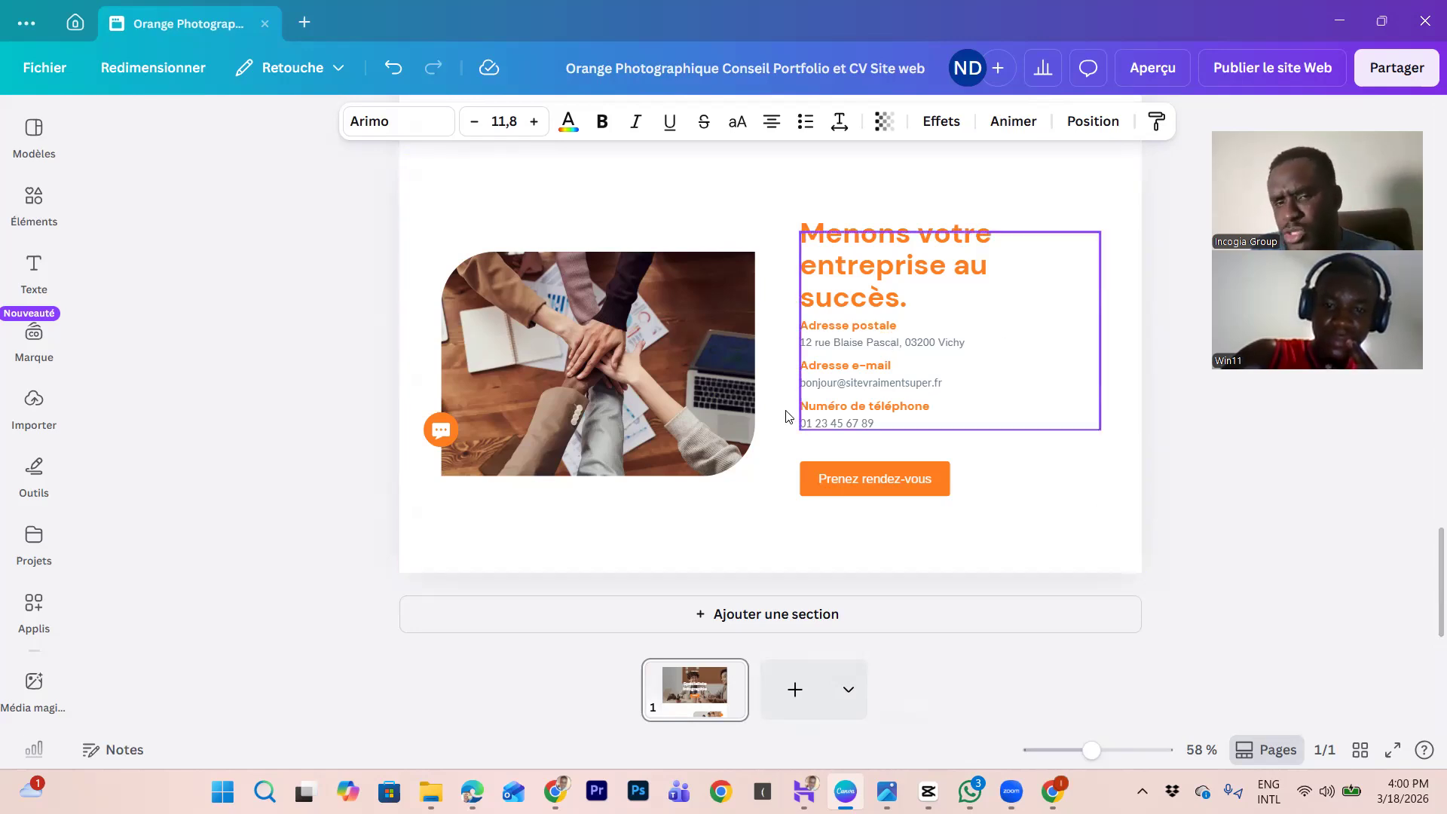
Step: Open the Lien link settings for the 'Prenez rendez-vous' button text
left_click(908, 477)
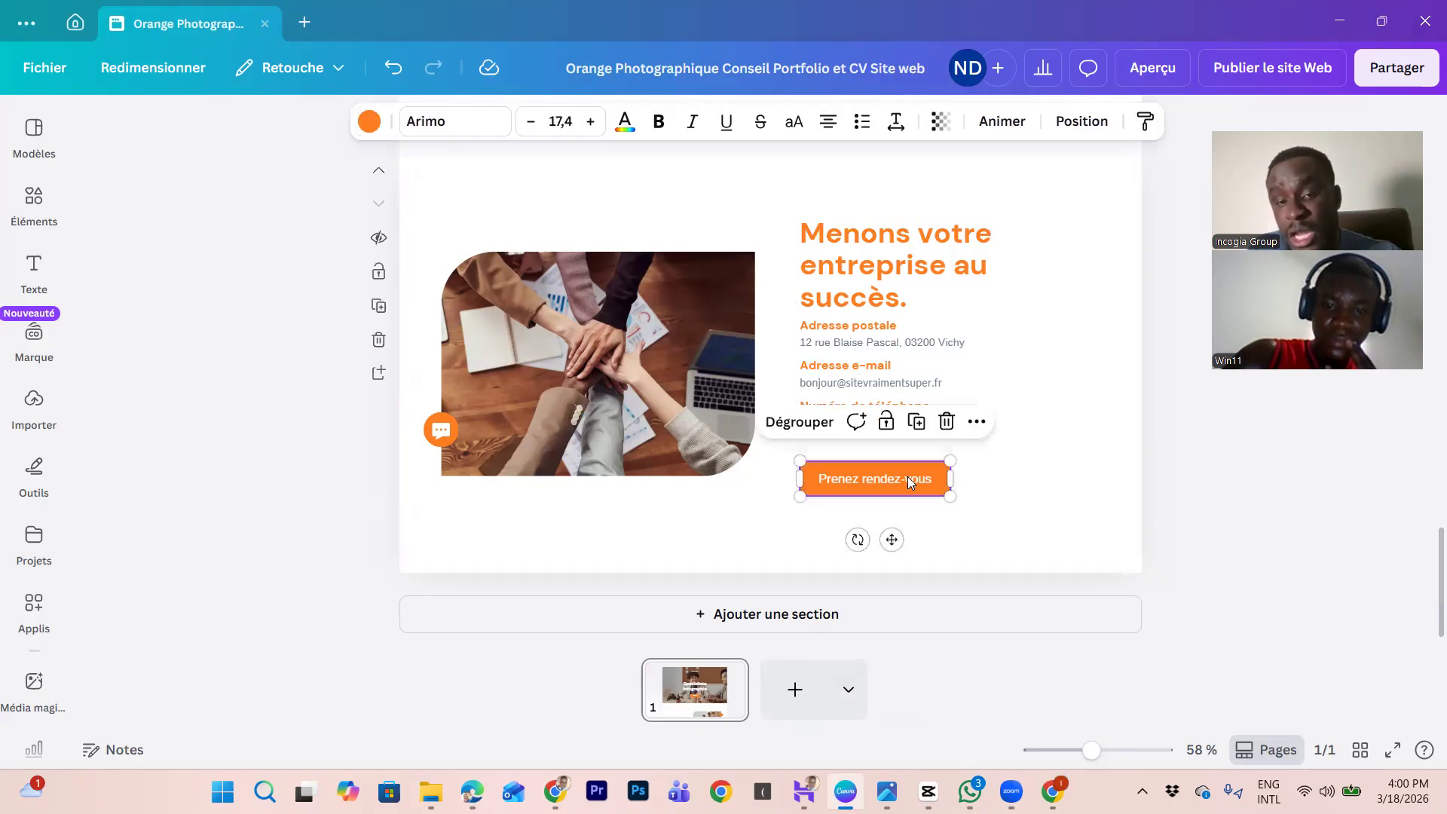
left_click(982, 422)
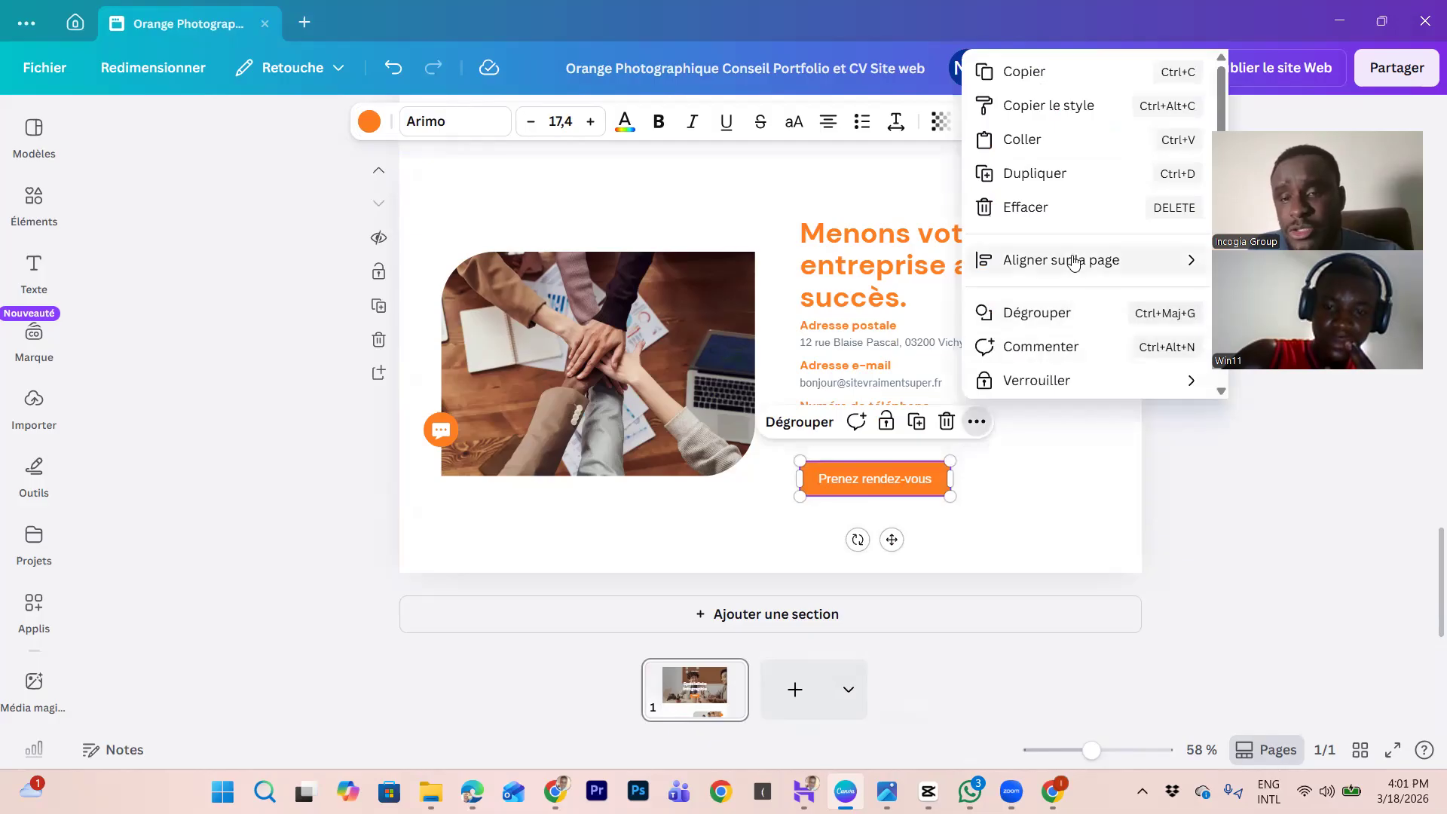
mouse_move(1164, 267)
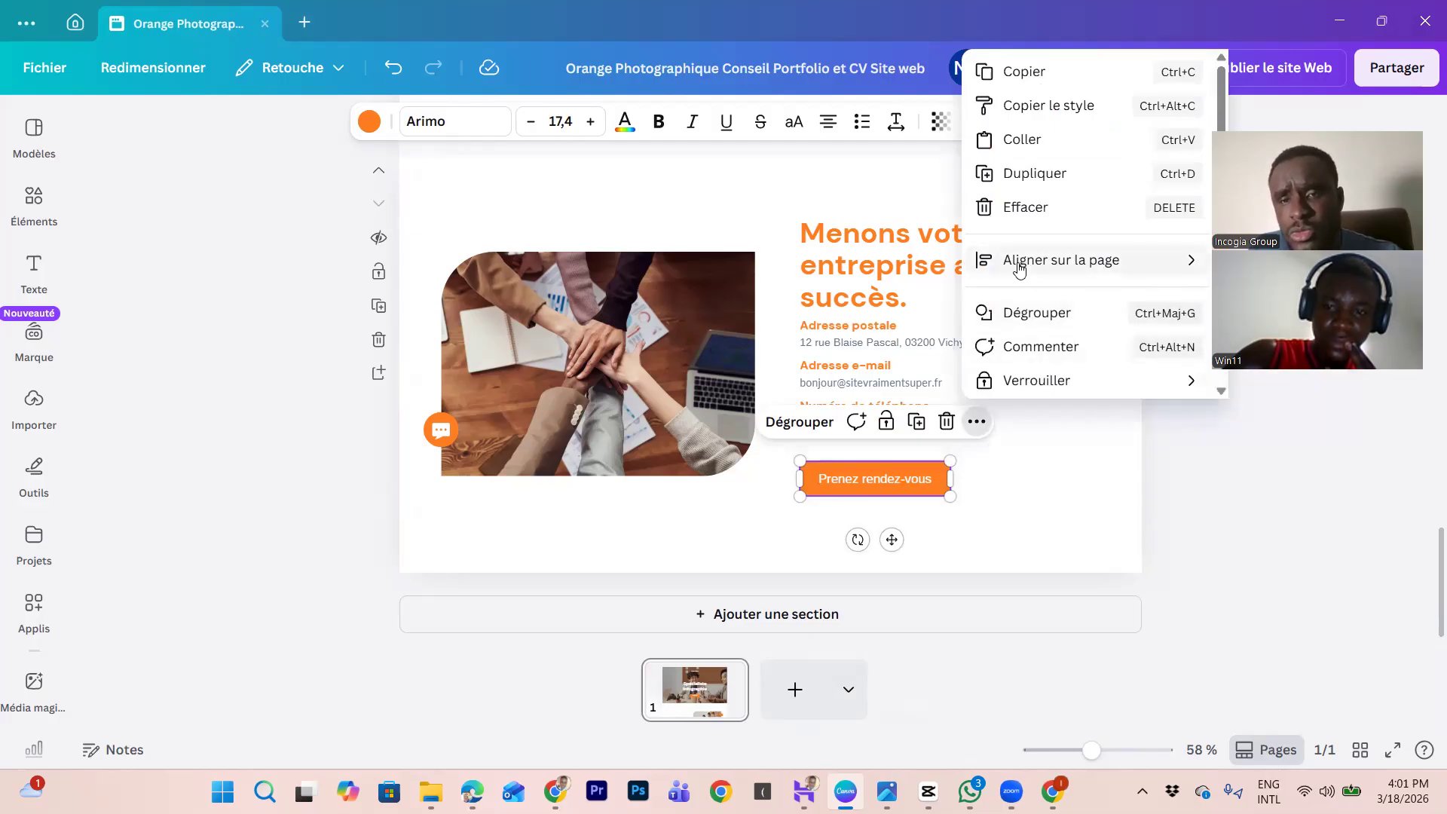
left_click(886, 491)
right_click(925, 485)
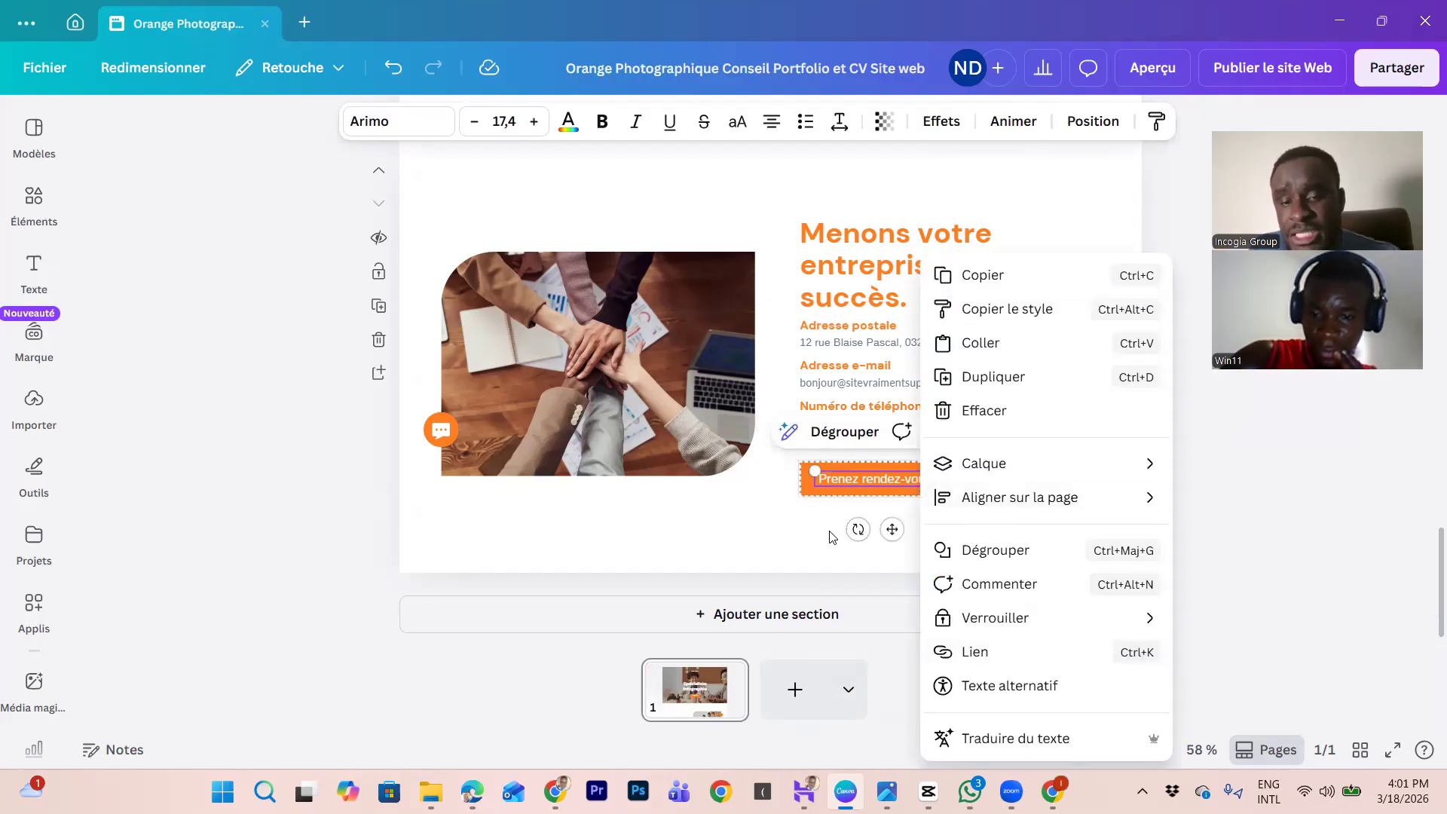
left_click(998, 668)
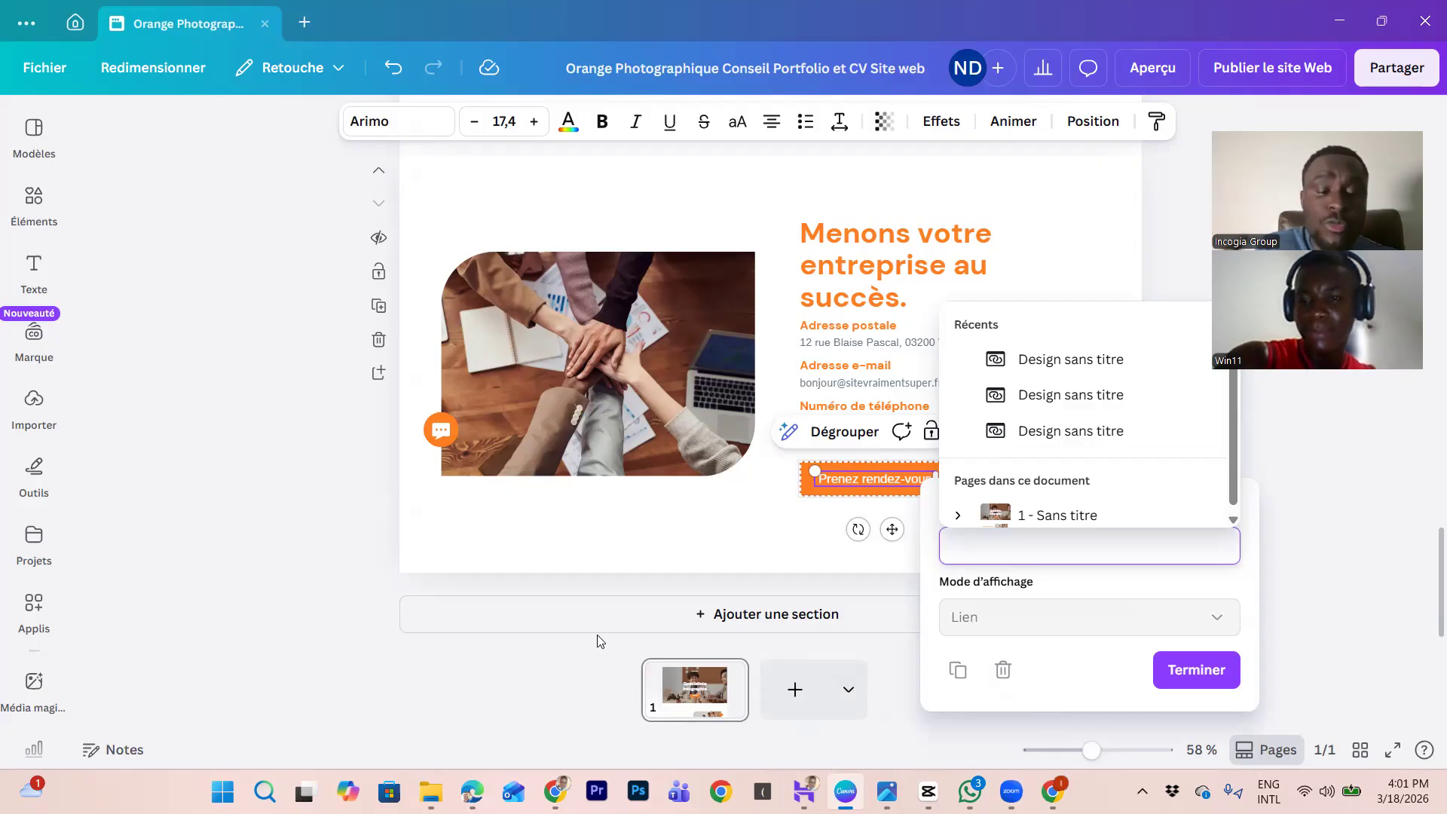
Step: In a new Chrome tab, load linkwa.niced.cloud after correcting the mistyped address
left_click(558, 790)
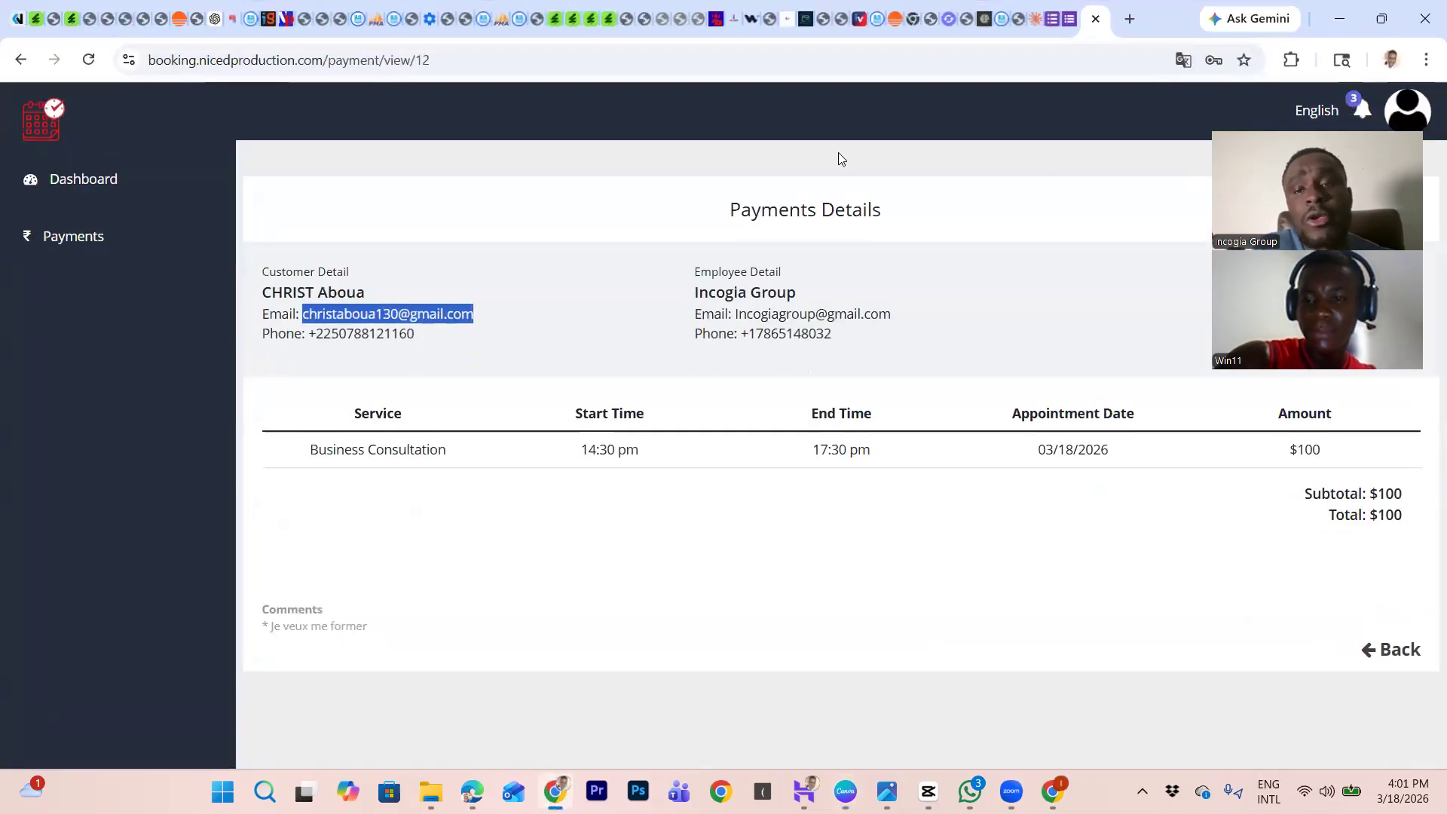
left_click(1130, 19)
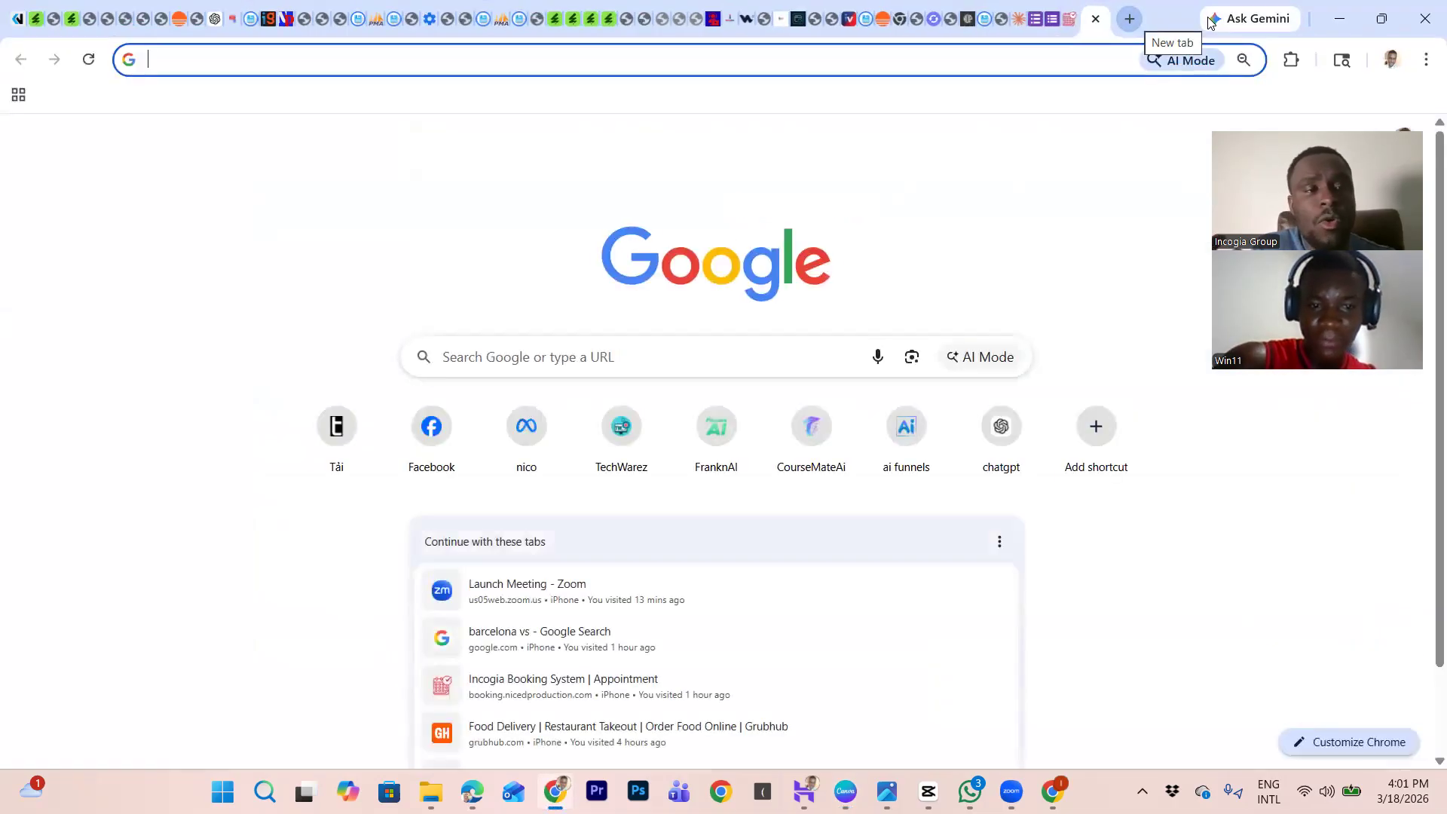
type("linkwa")
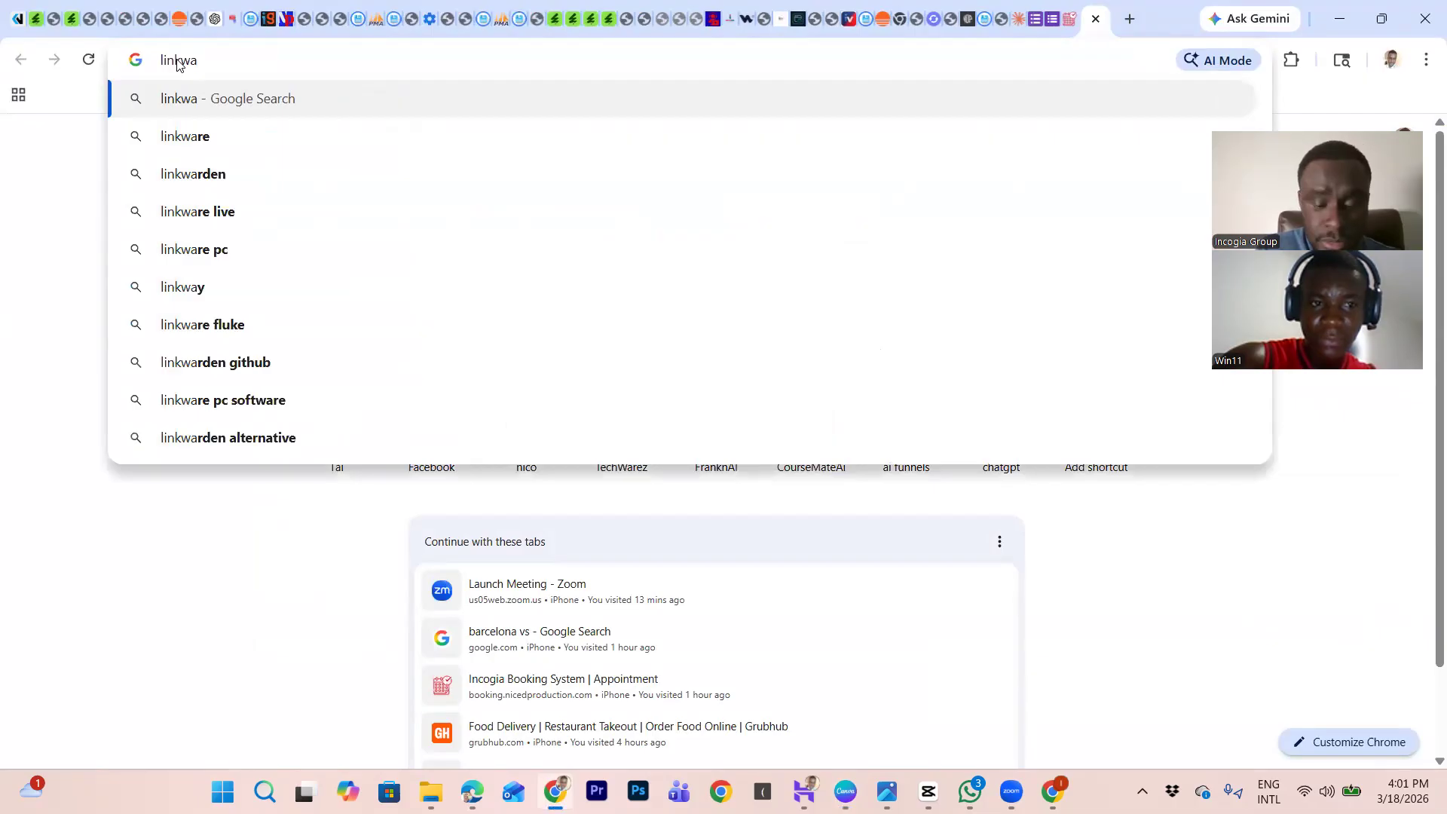
type(".nic")
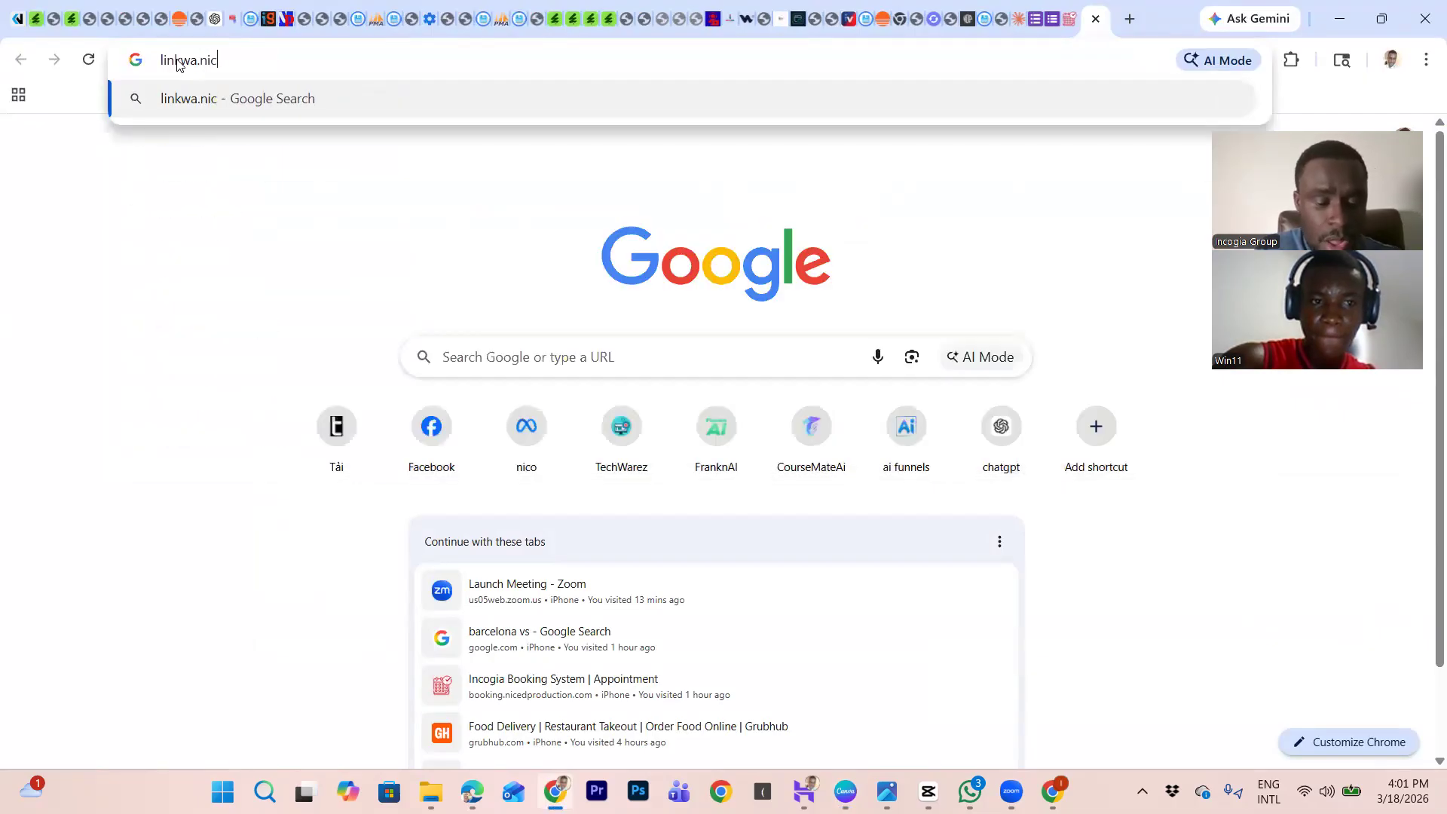
type("e.clou")
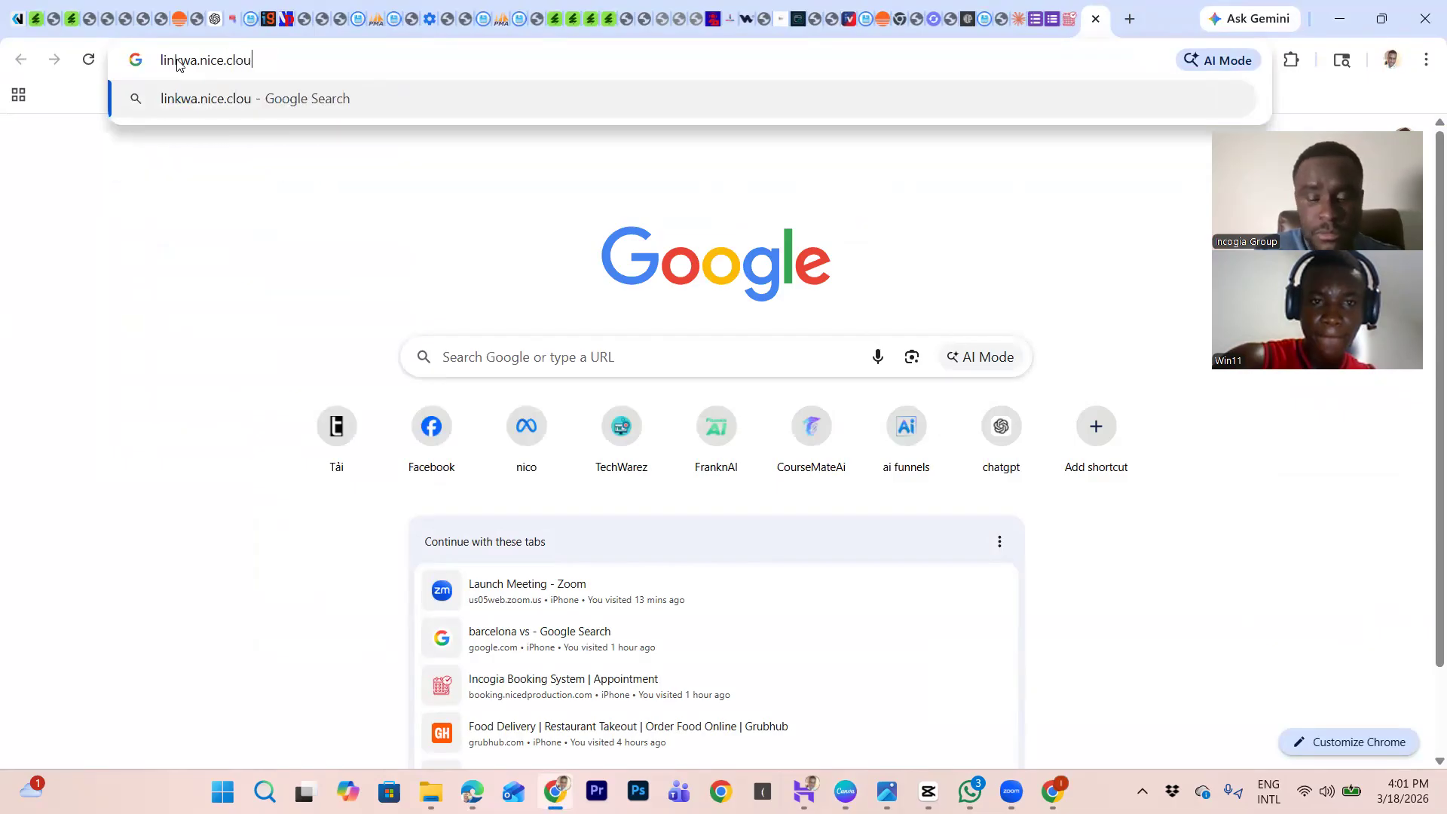
type("d")
key("Return")
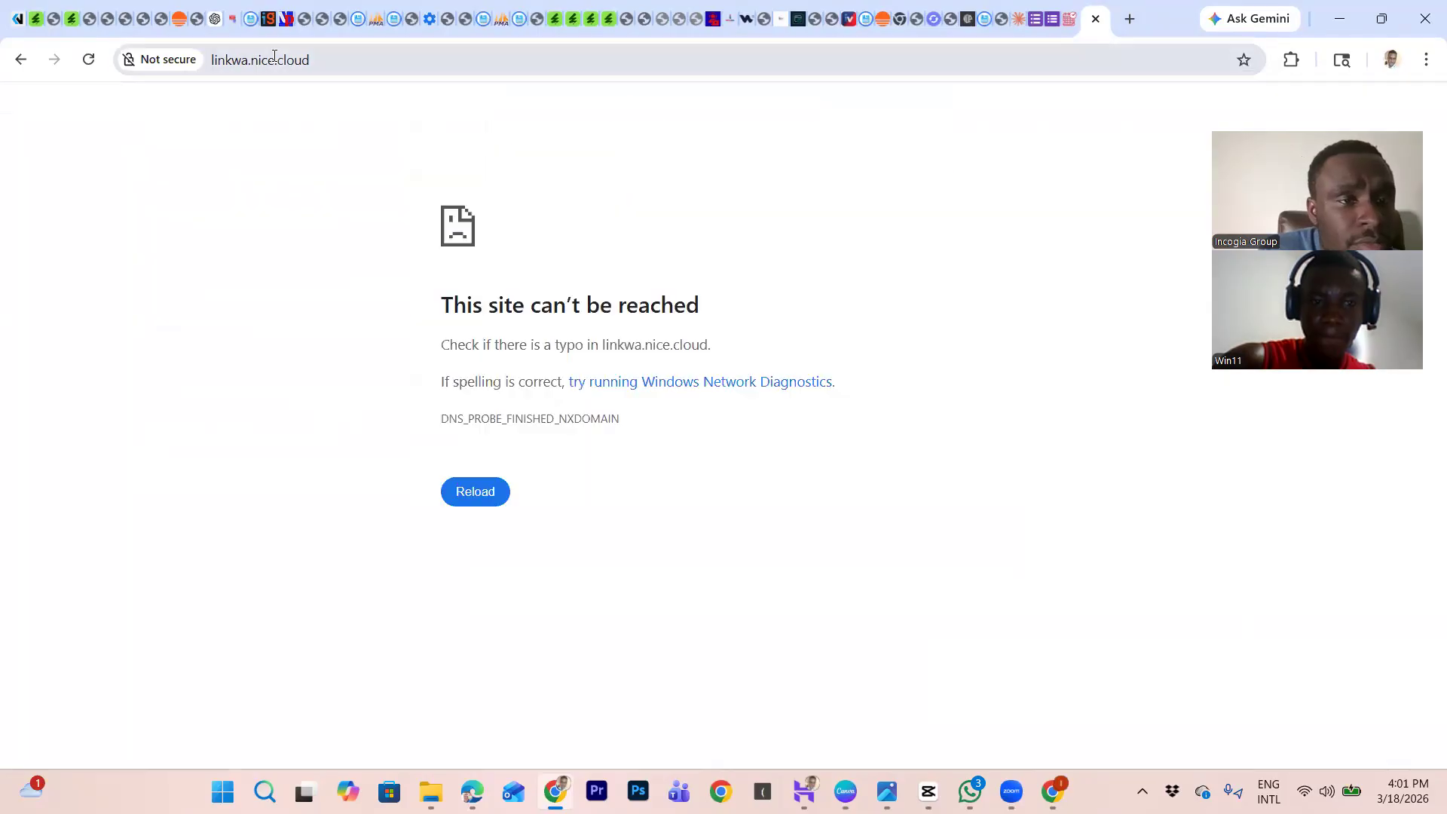
left_click(226, 61)
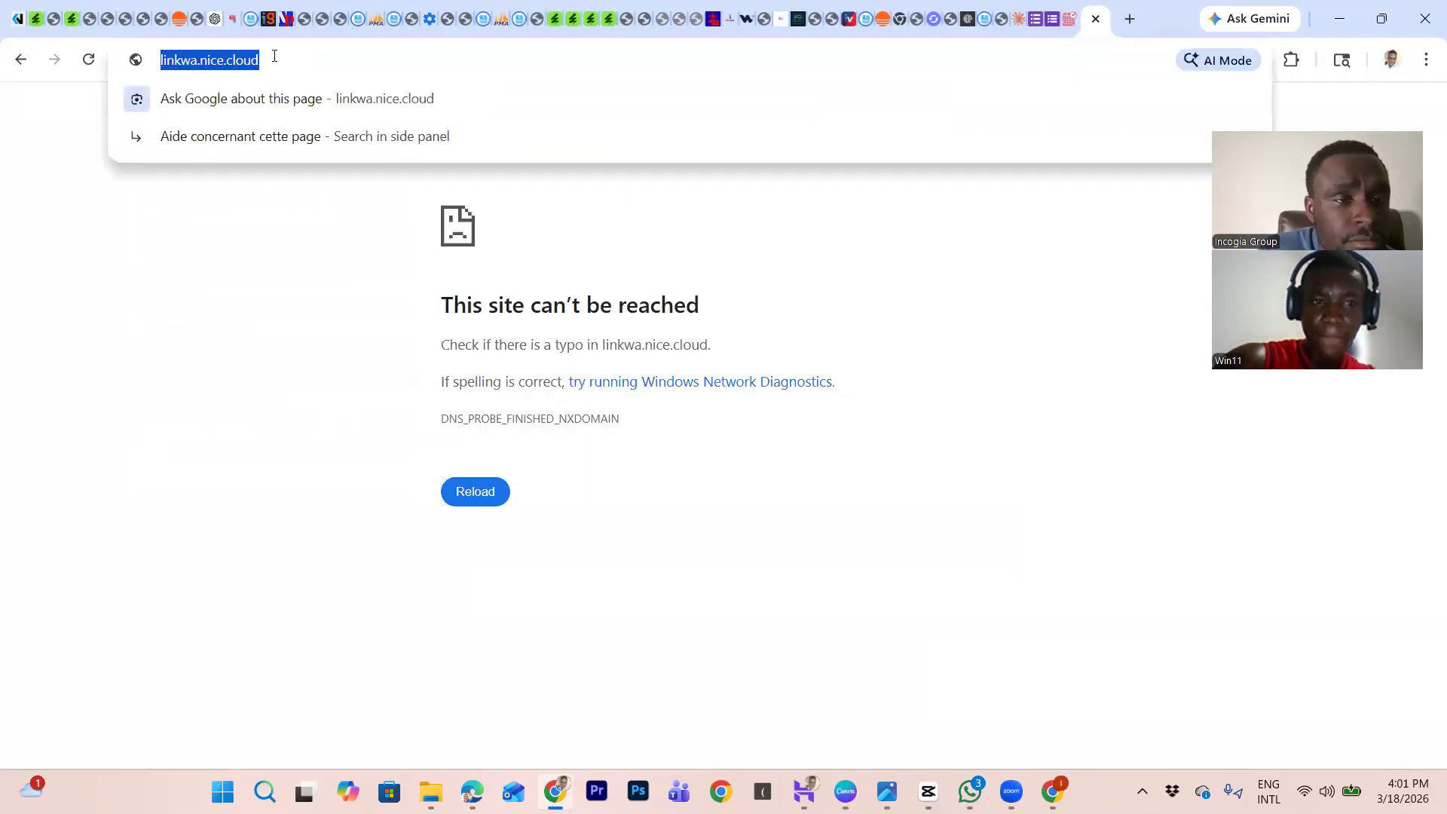
left_click(226, 61)
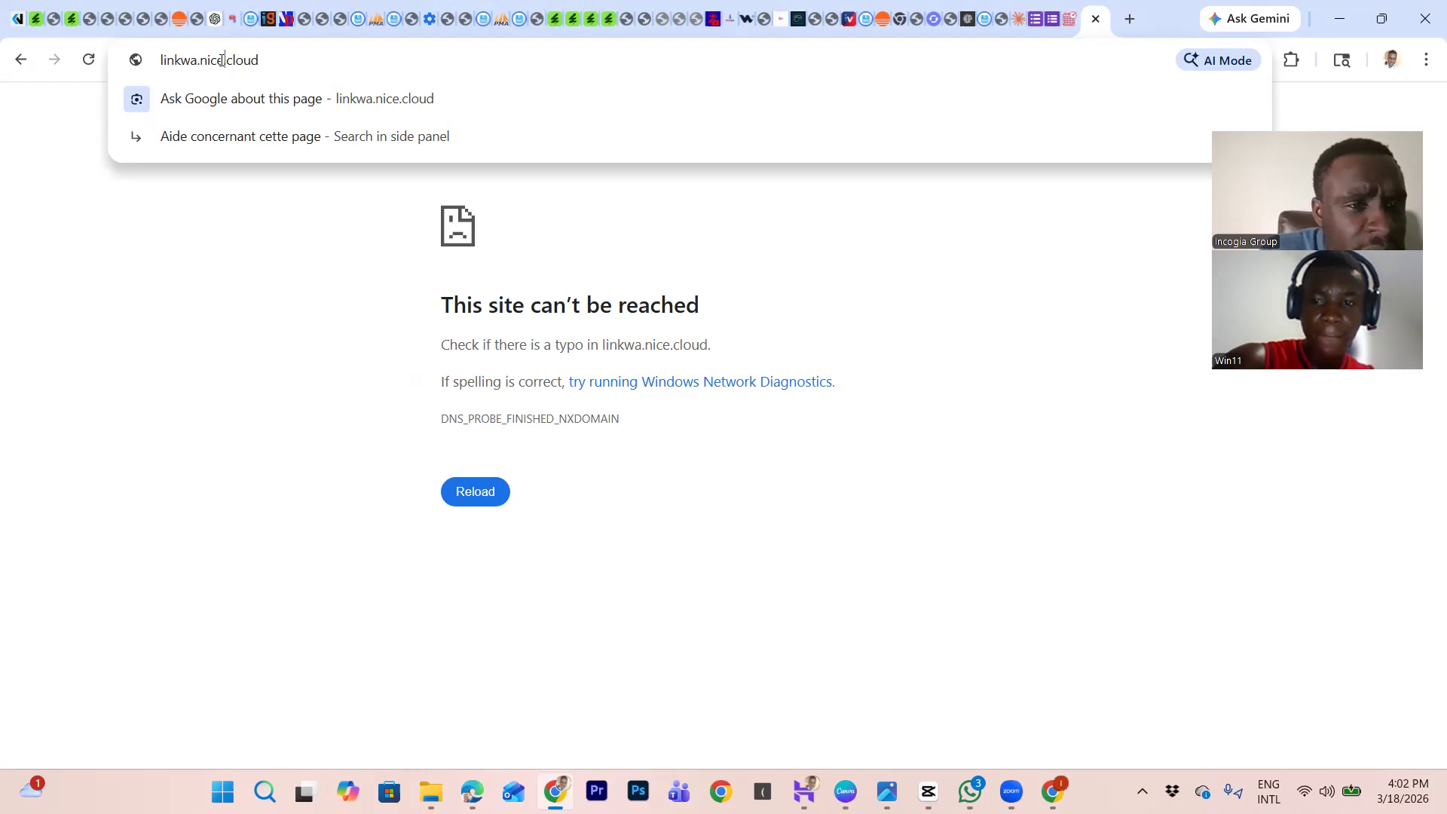
type("d")
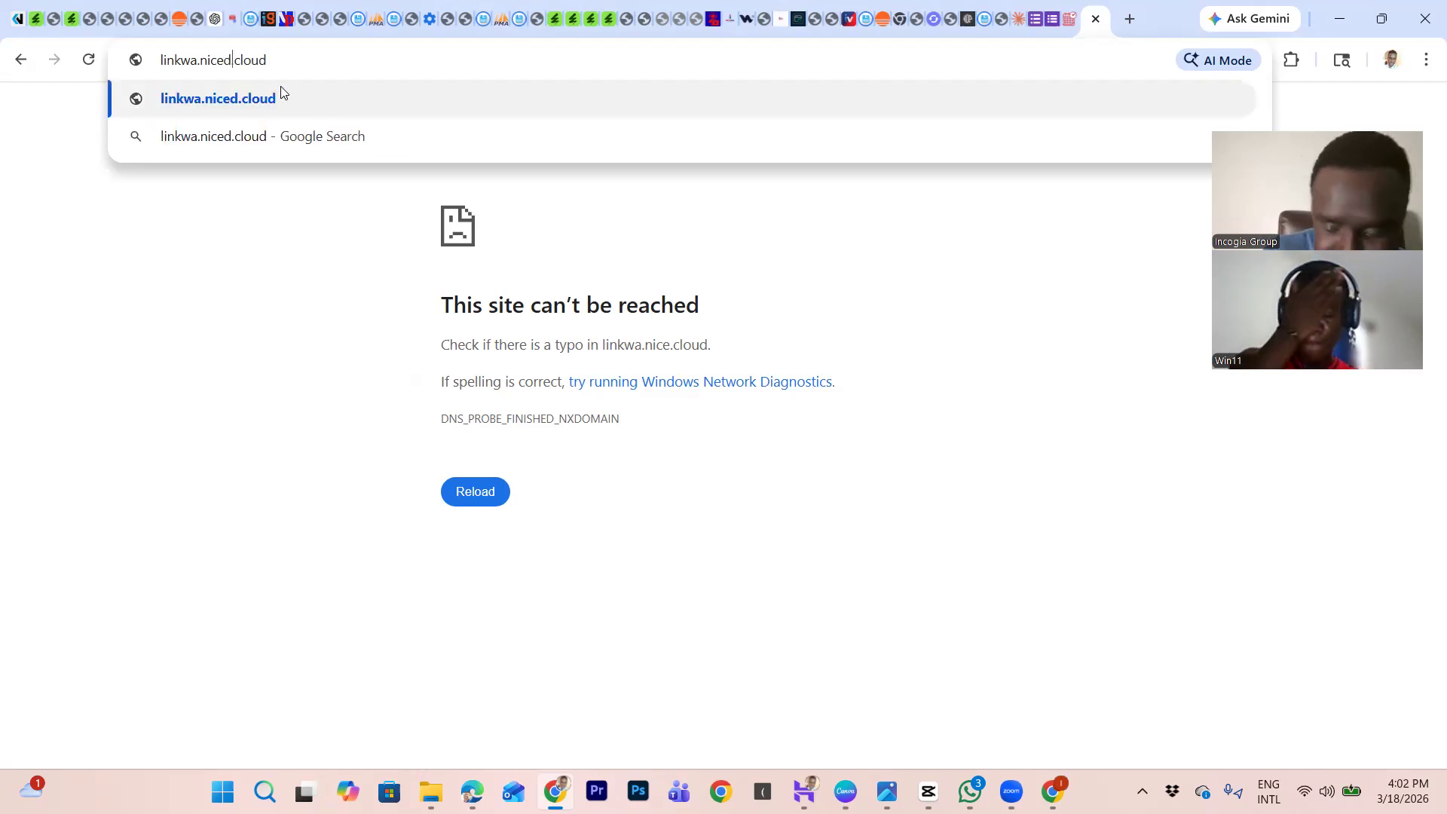
key("Return")
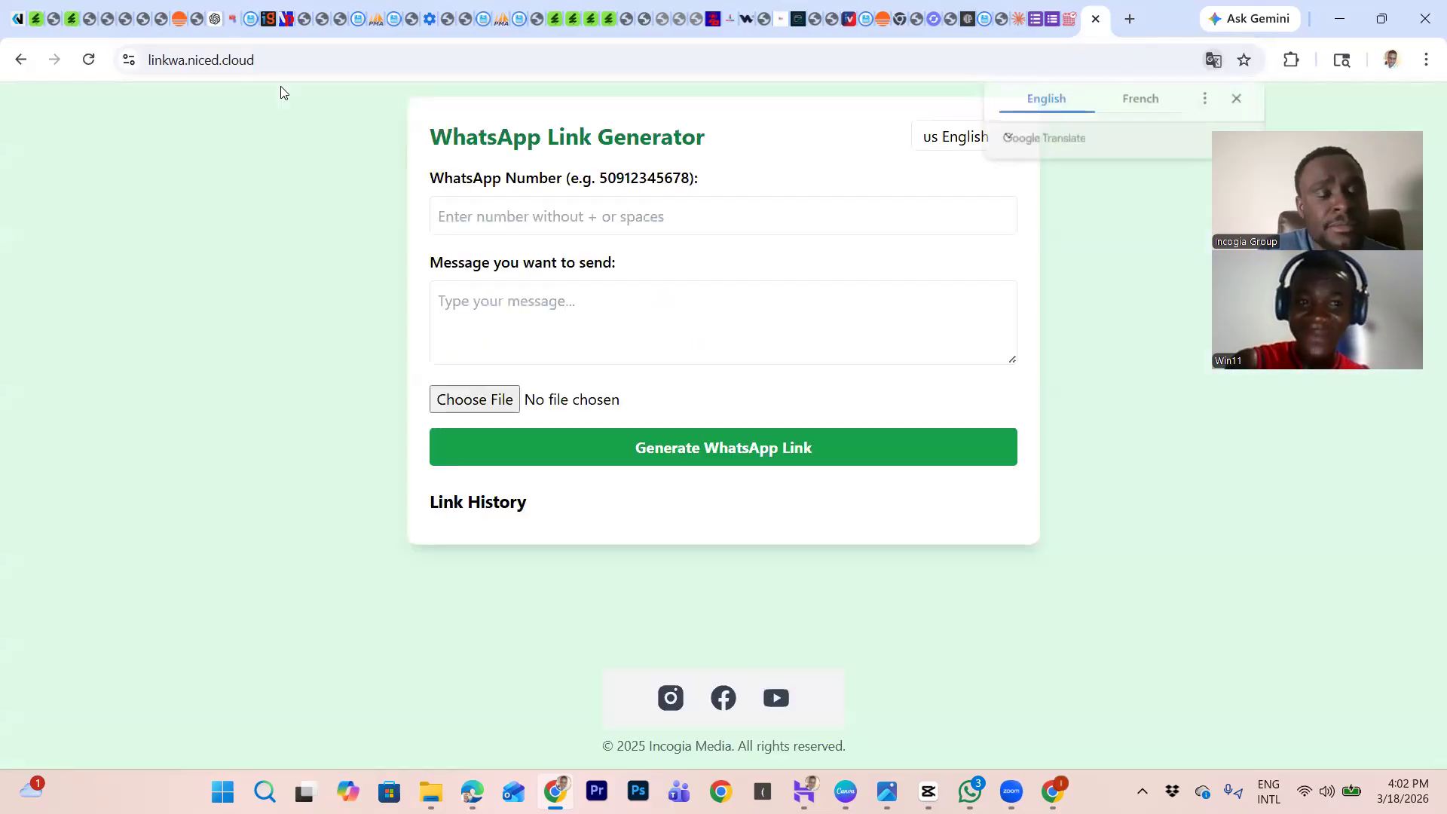
Step: Generate and copy a WhatsApp link with the phone number and message 'Hello i need help'
left_click(540, 224)
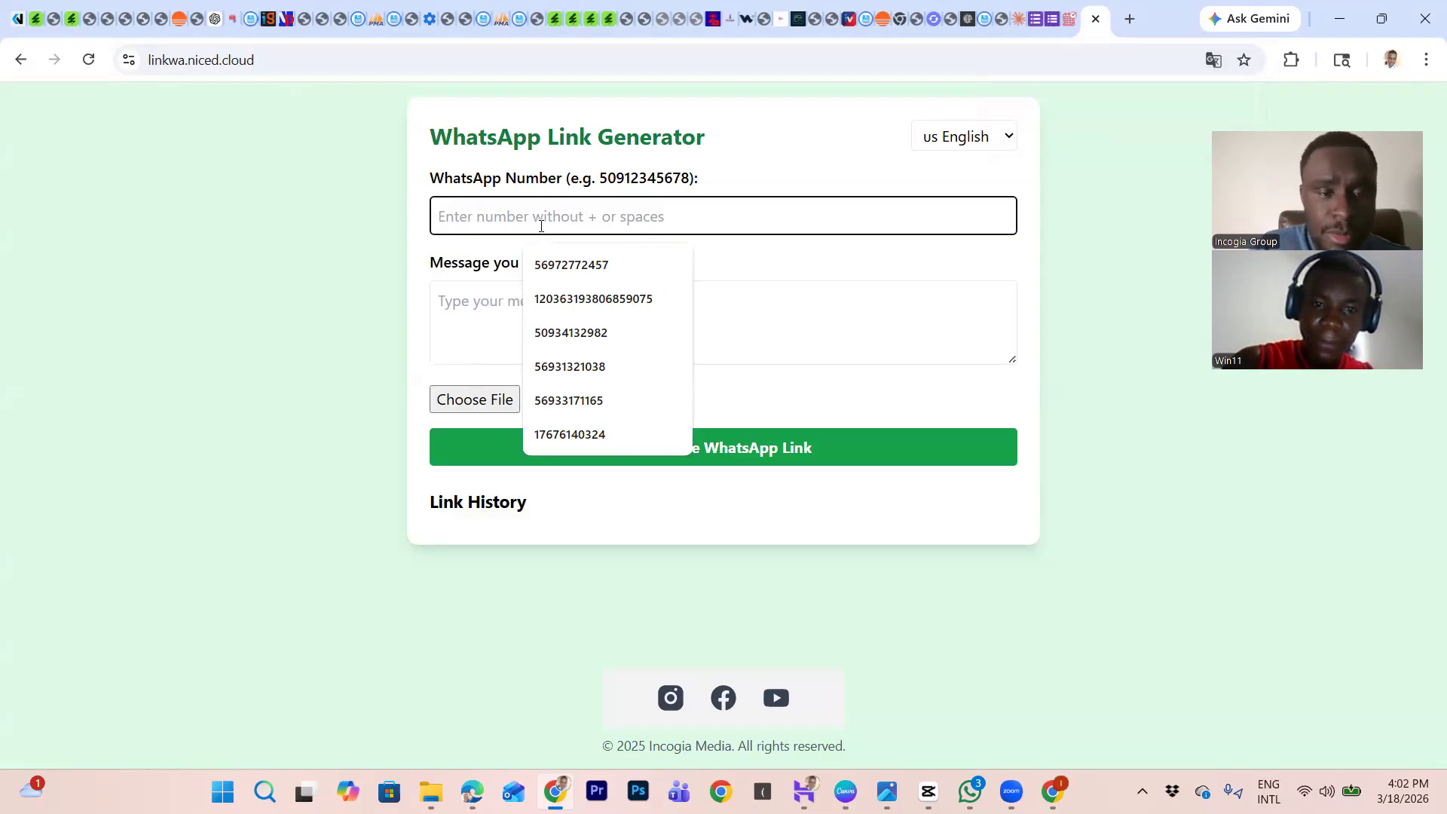
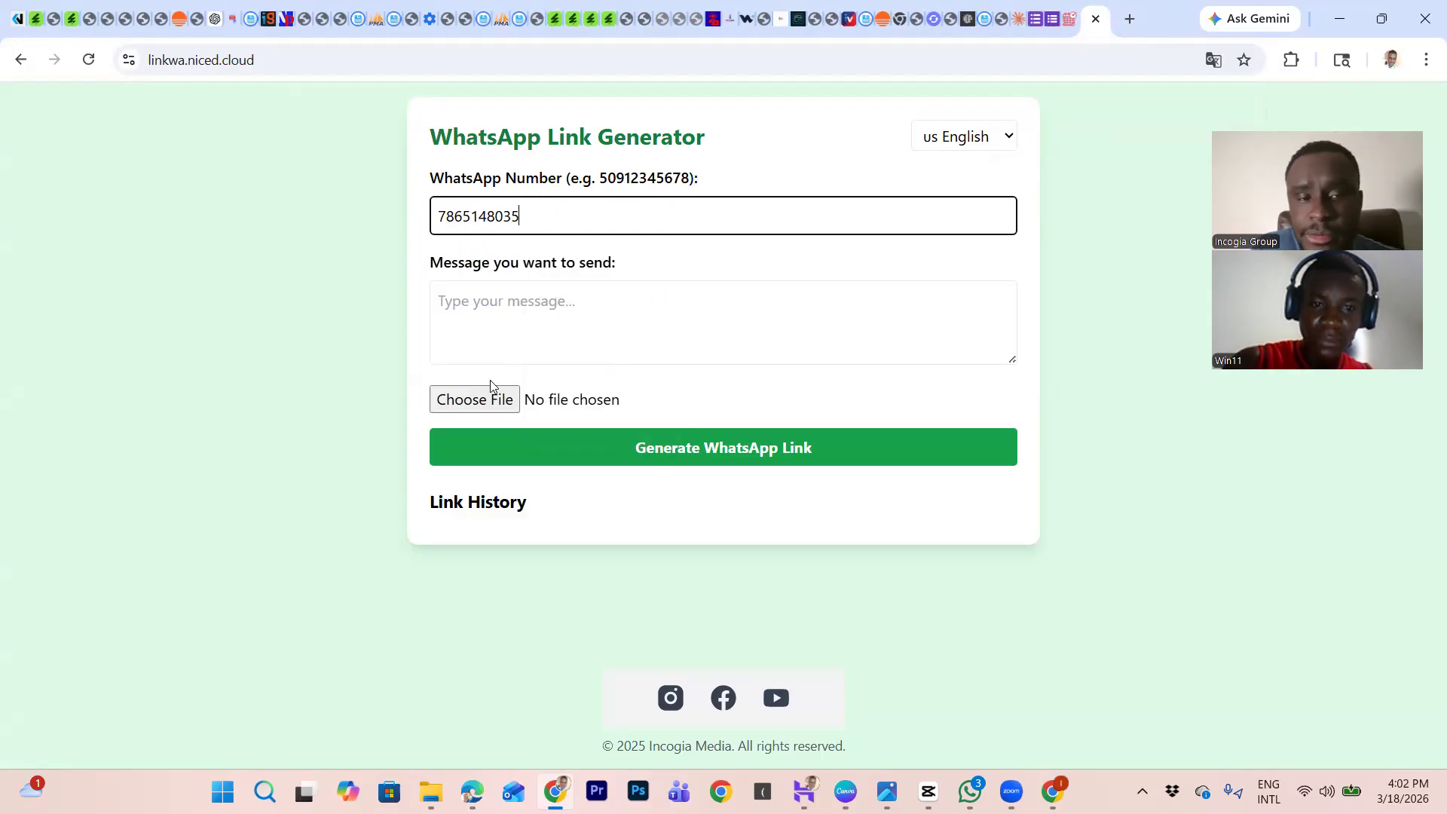
left_click(540, 311)
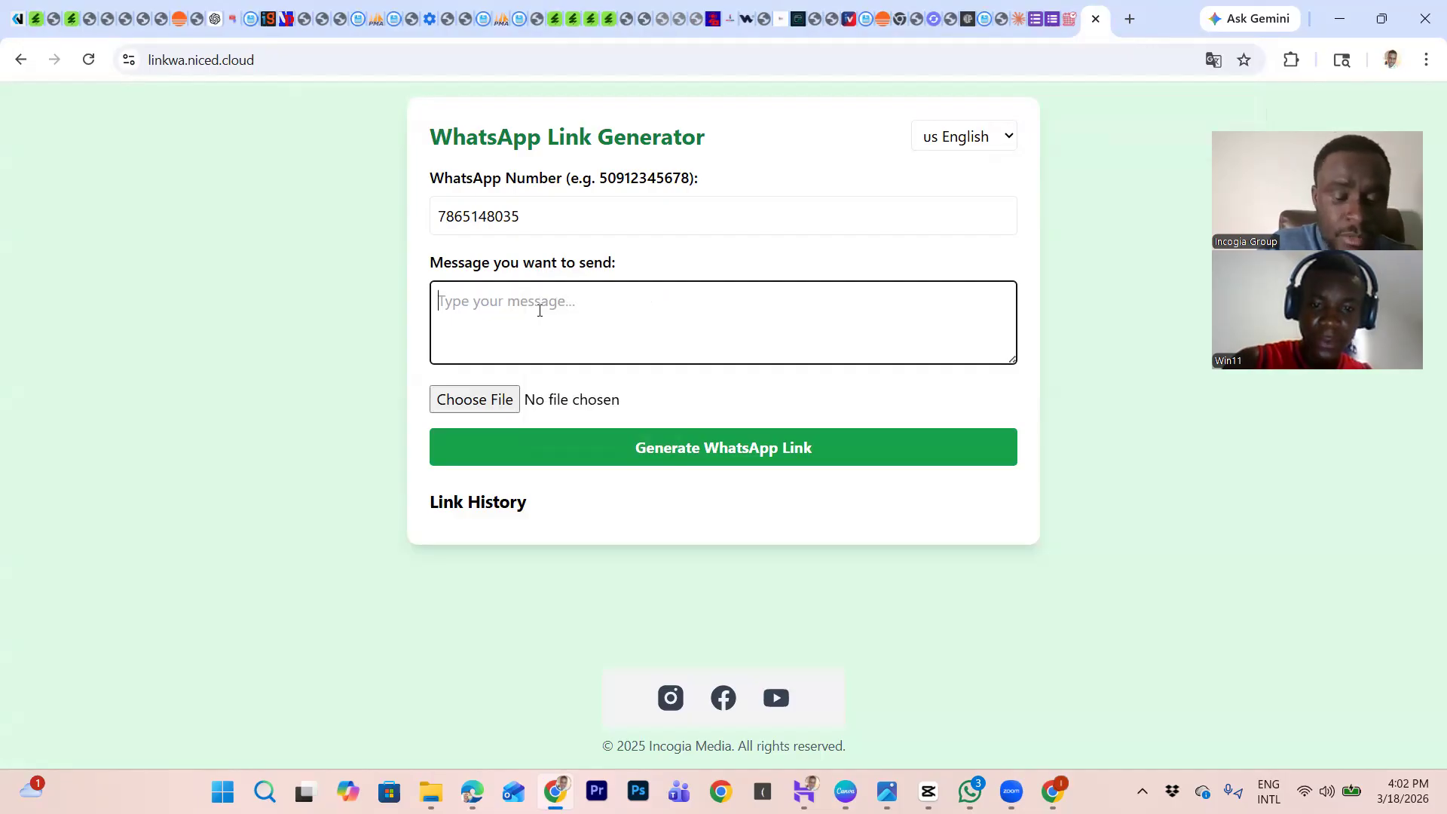
type("Hello i need help")
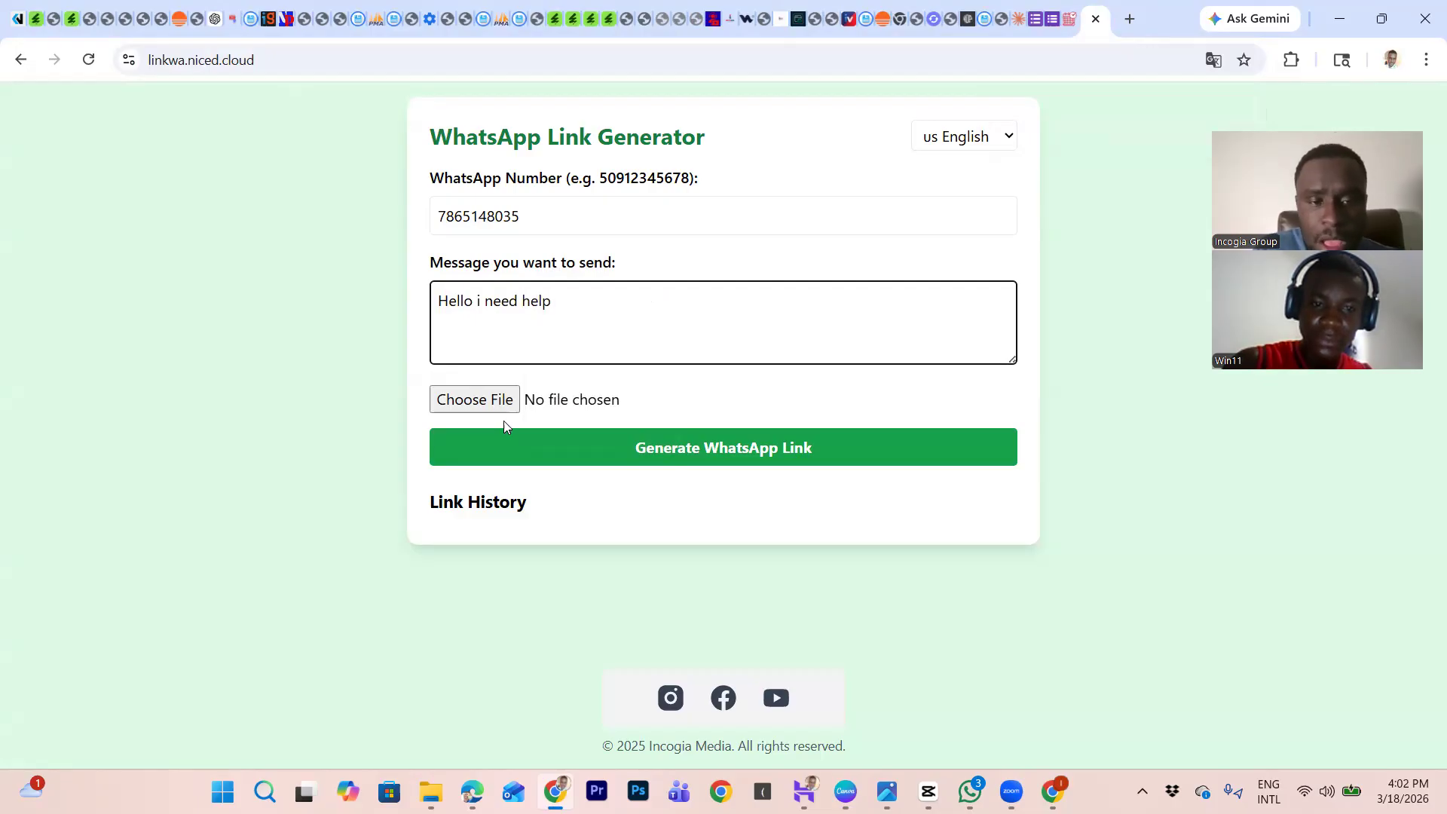
left_click(760, 440)
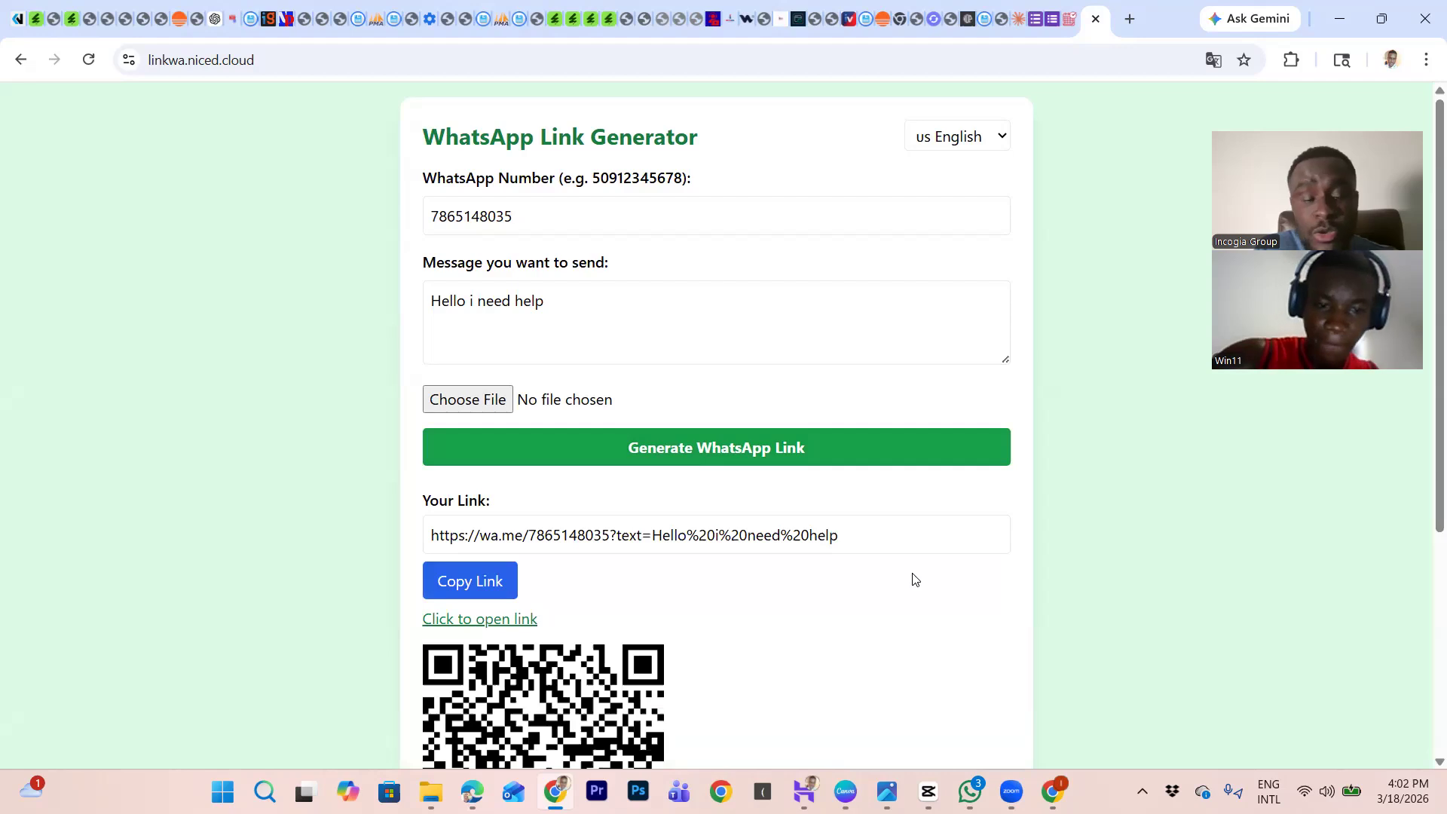
left_click(490, 586)
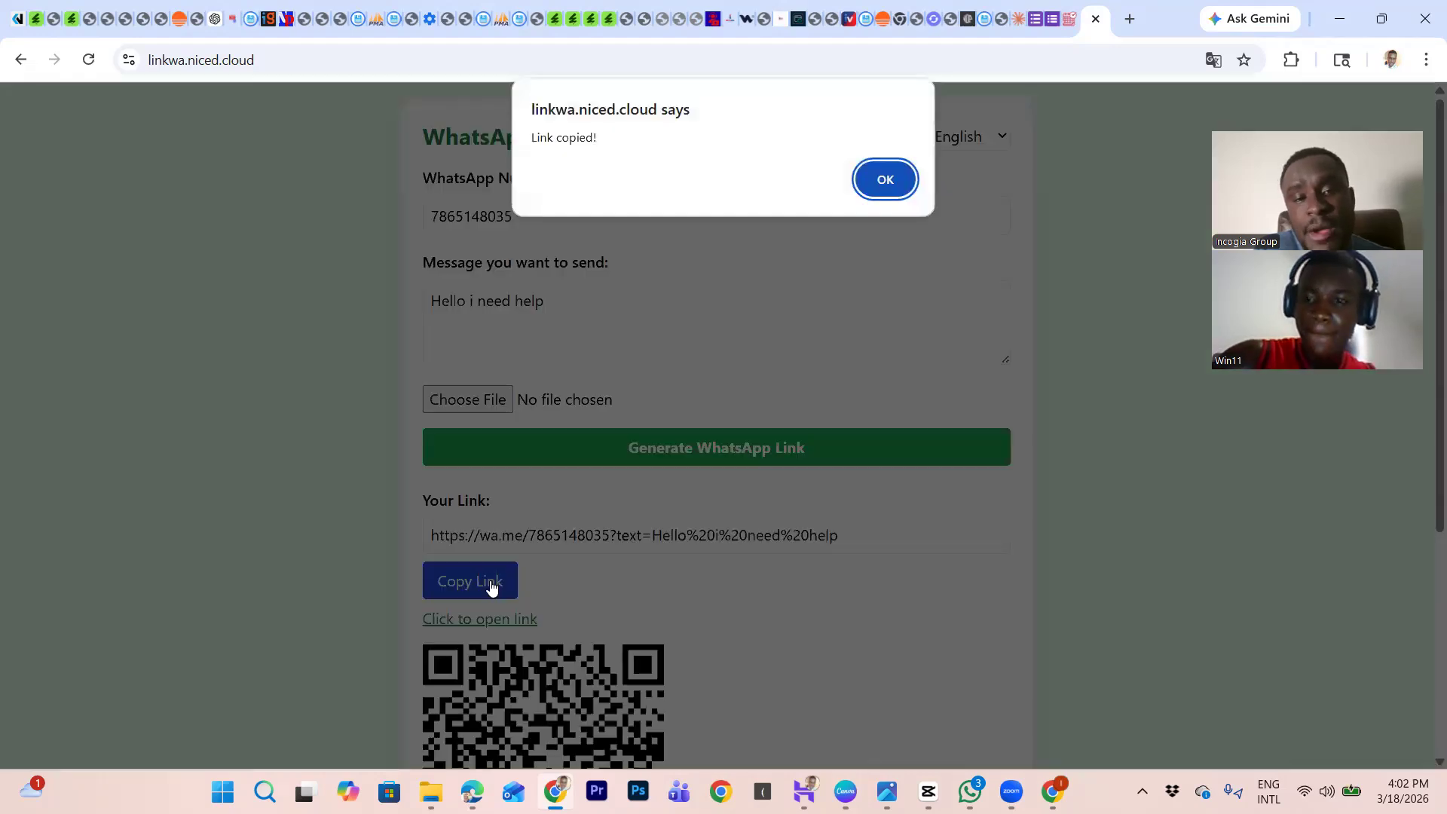
left_click(878, 180)
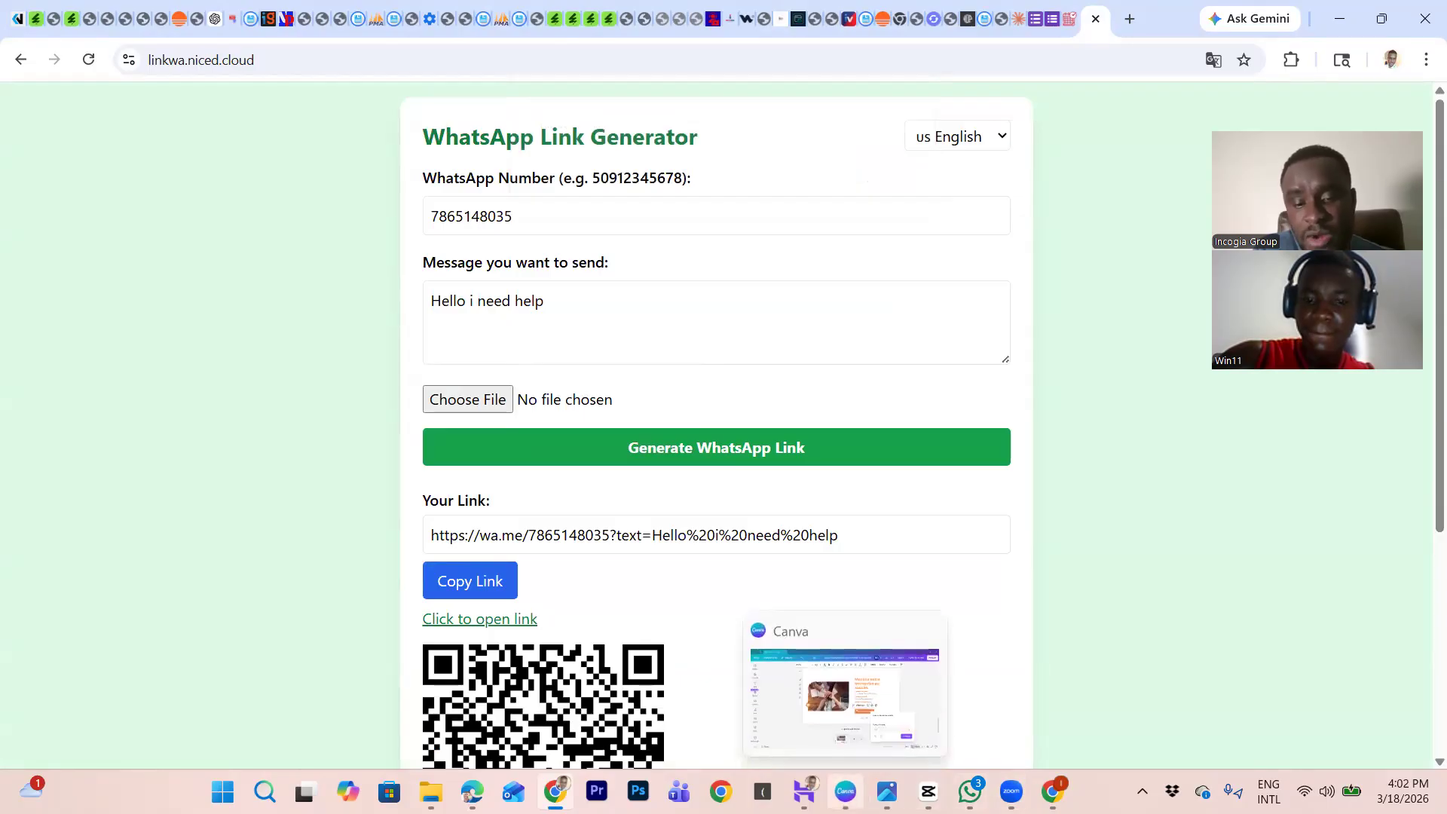
left_click(845, 791)
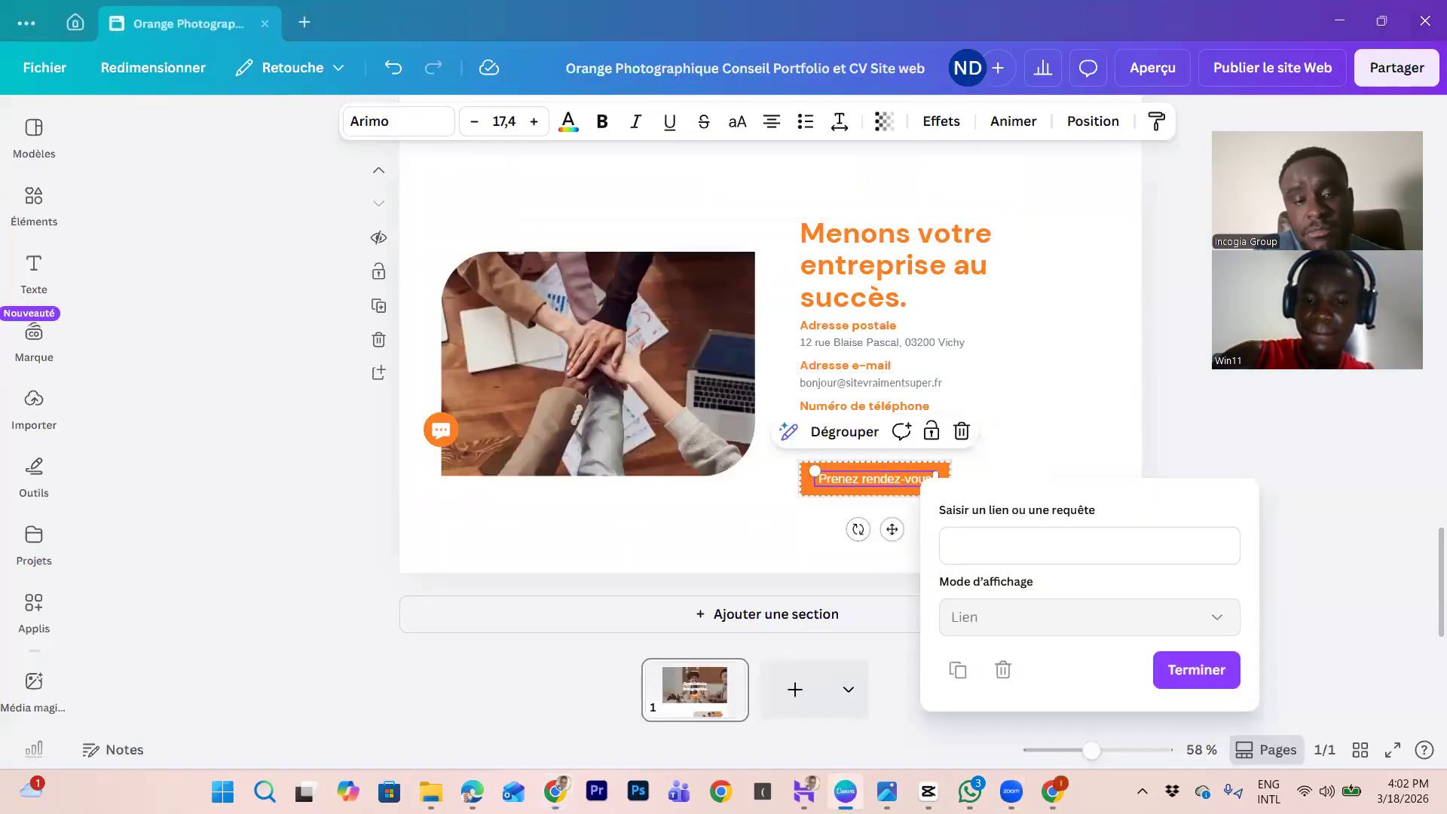
Step: Paste the copied WhatsApp link into the button's link field and apply it
left_click(995, 554)
key("ctrl+v")
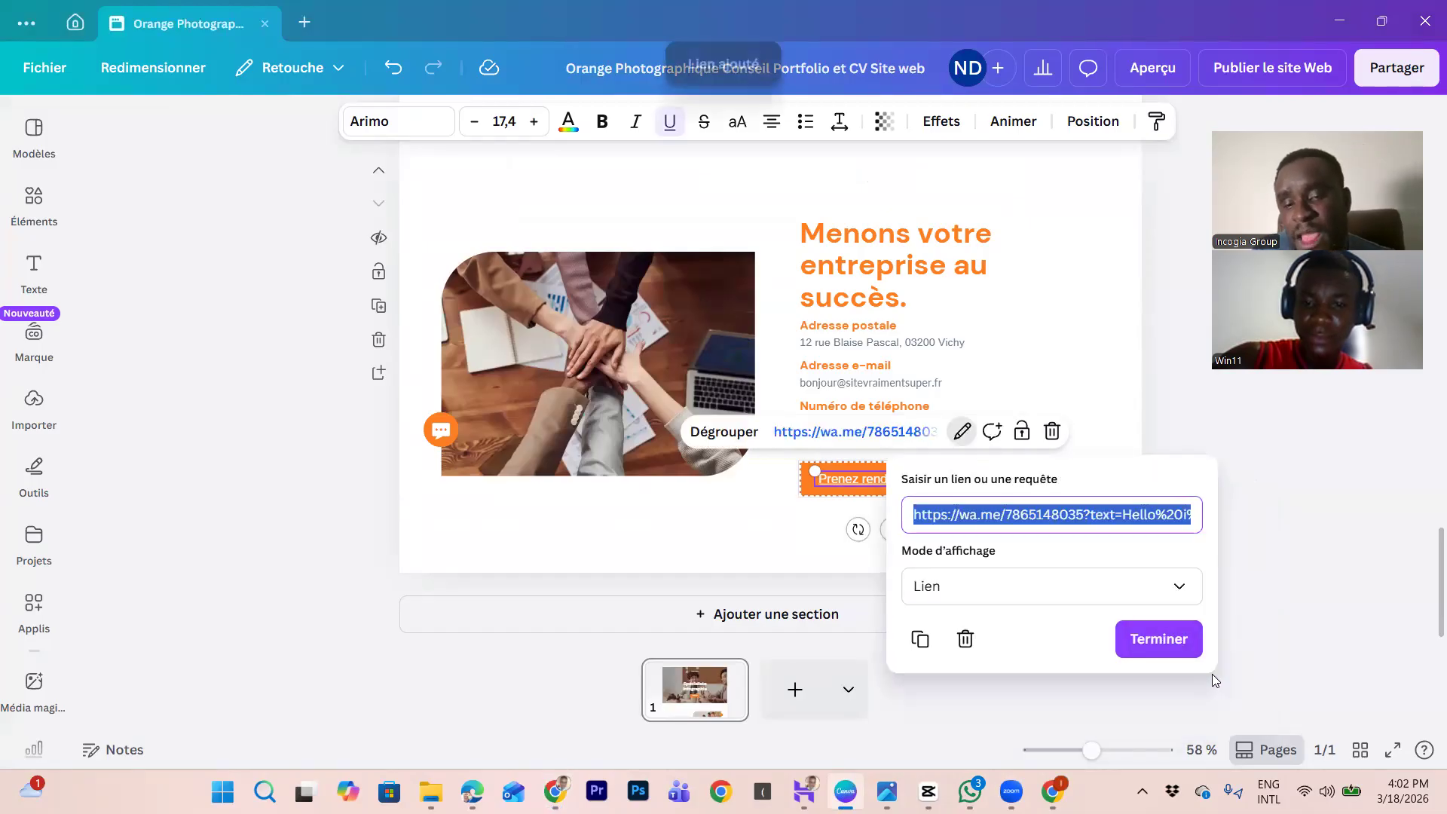
left_click(1196, 670)
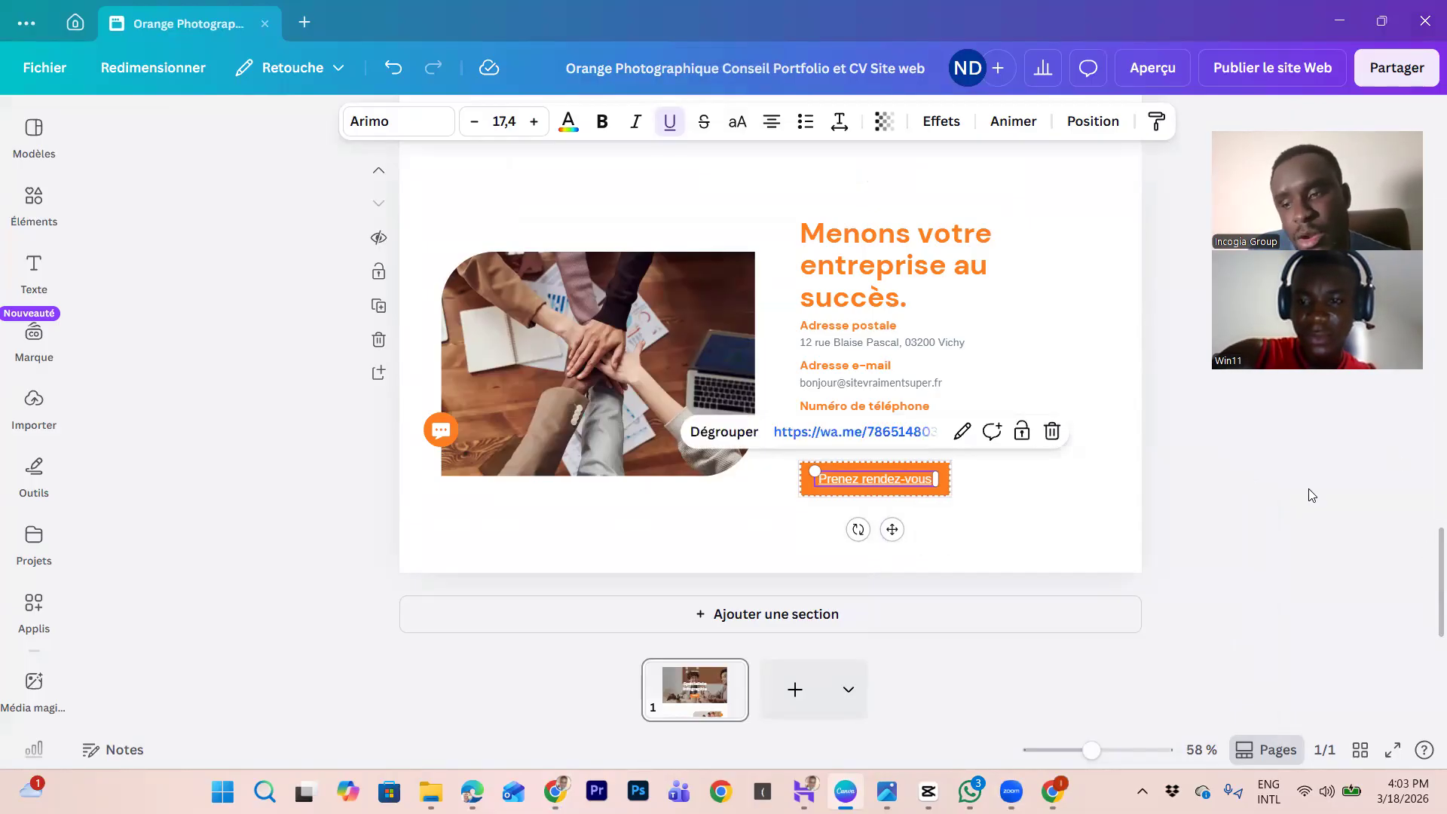
left_click(680, 364)
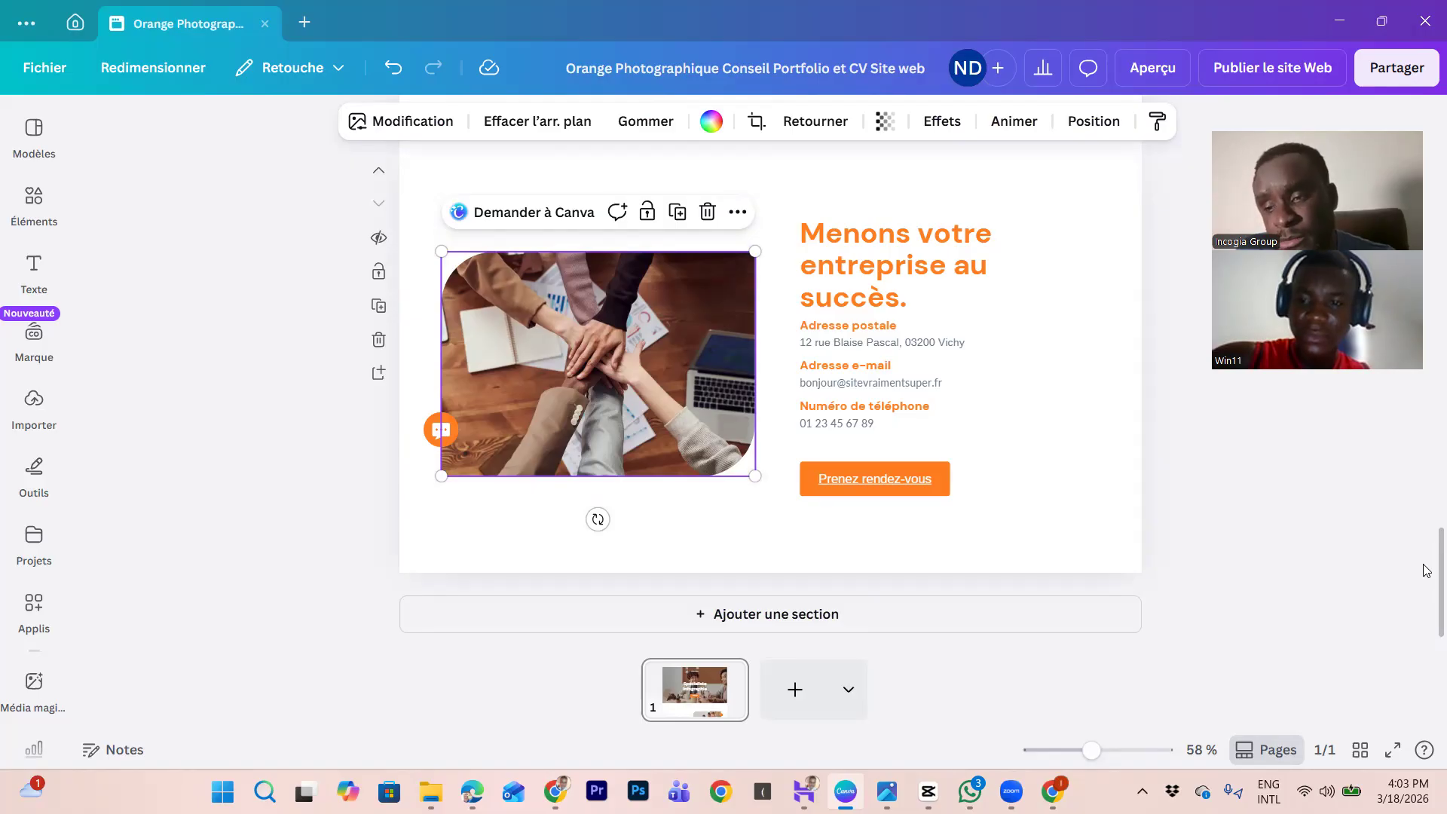
Step: Put the owner's first name in the greeting heading, then open the website publishing panel
left_click_drag(1426, 570, 1426, 6)
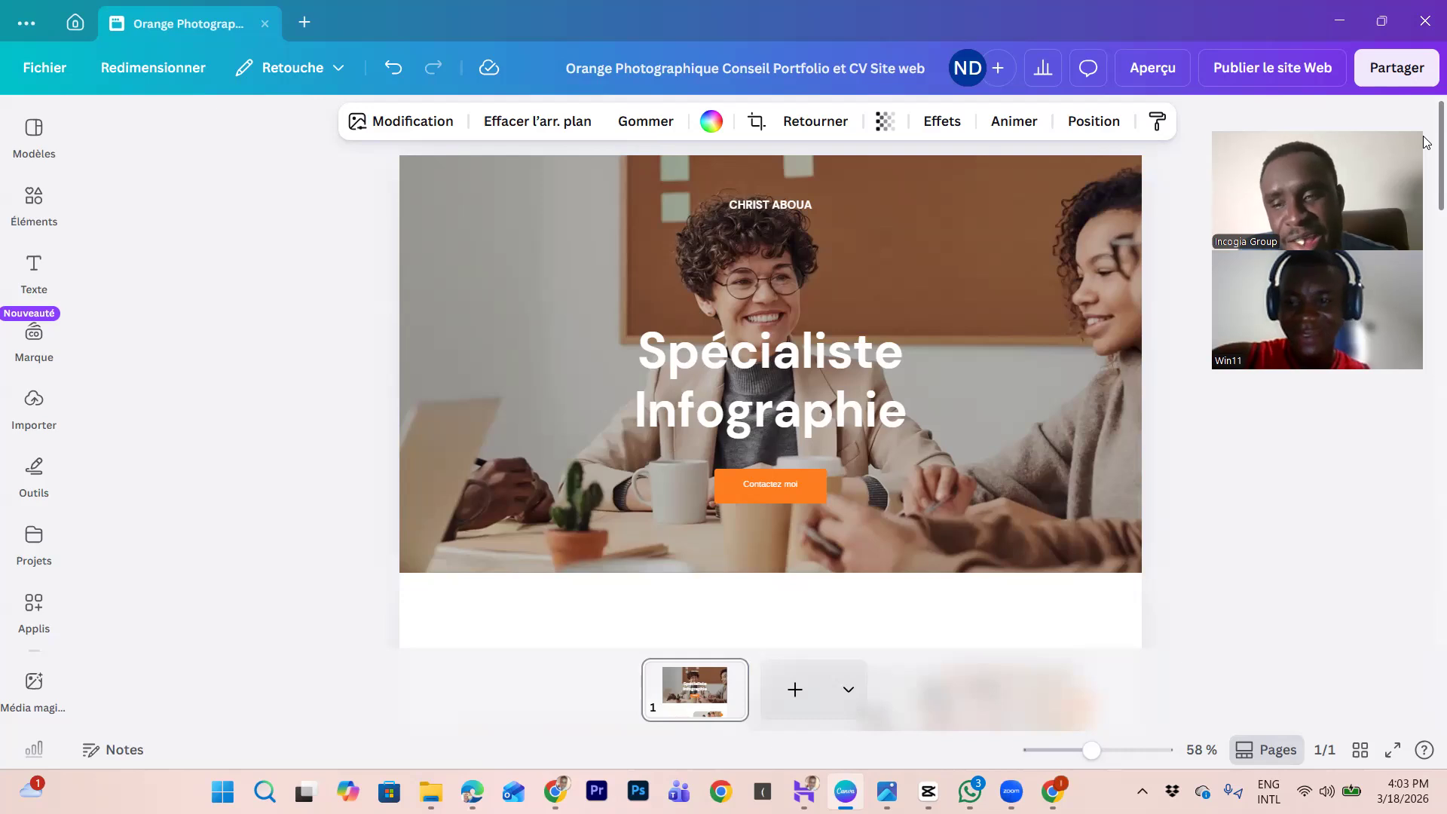
scroll(1423, 151, "down", 2)
left_click_drag(1424, 168, 1424, 233)
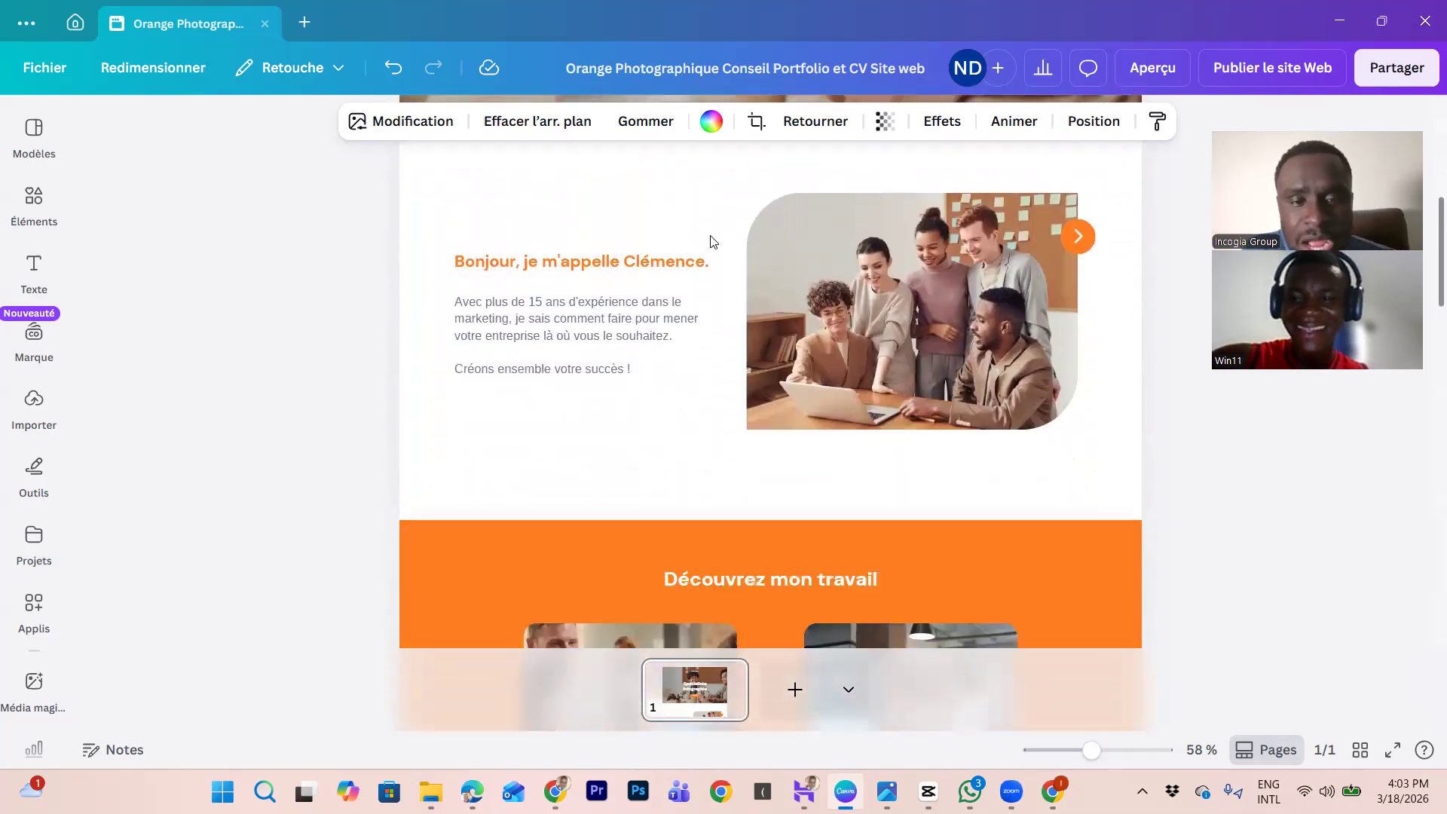
left_click(665, 260)
double_click(665, 260)
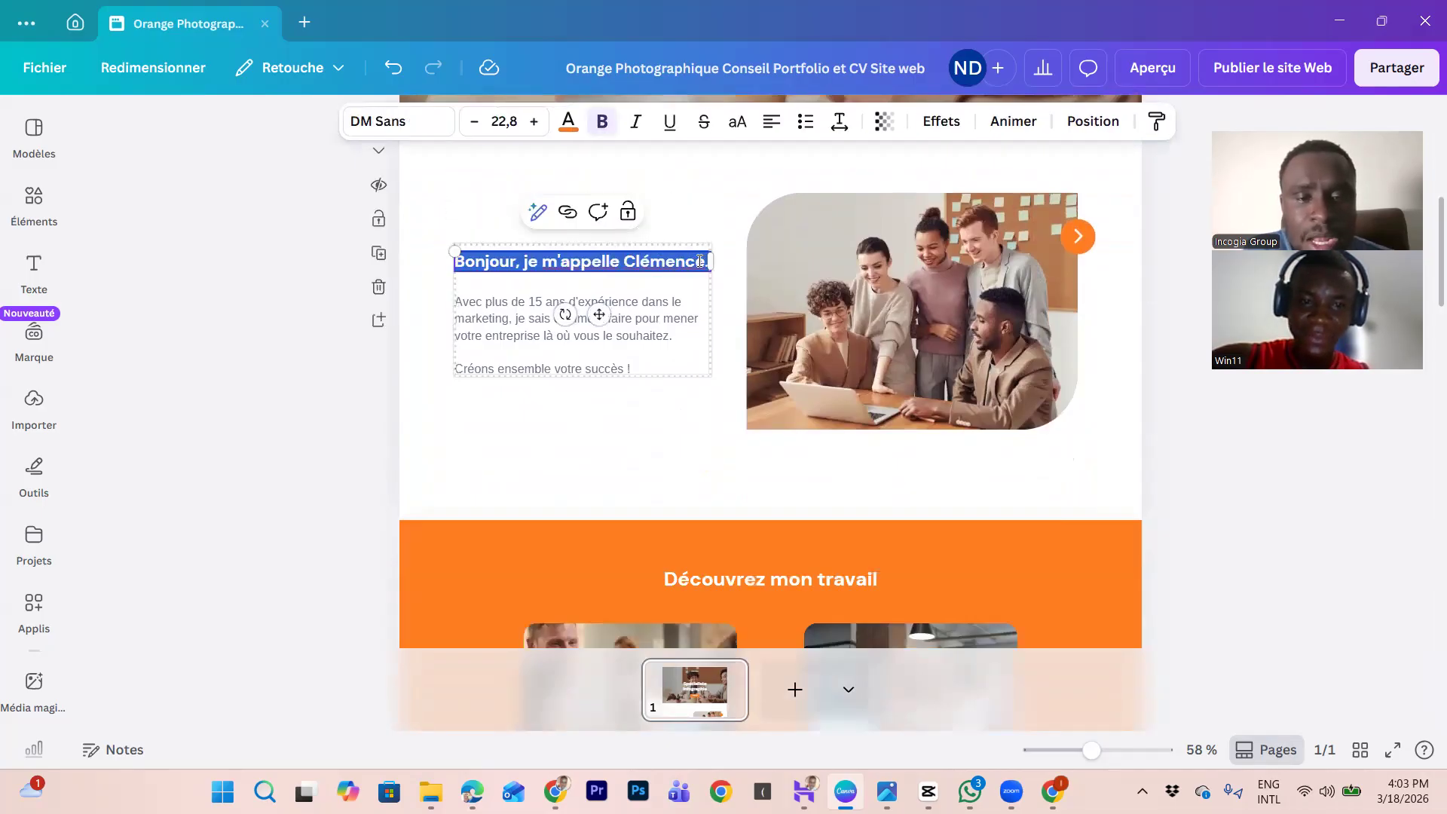
left_click(705, 261)
key("BackSpace")
key("BackSpace")
key("BackSpace")
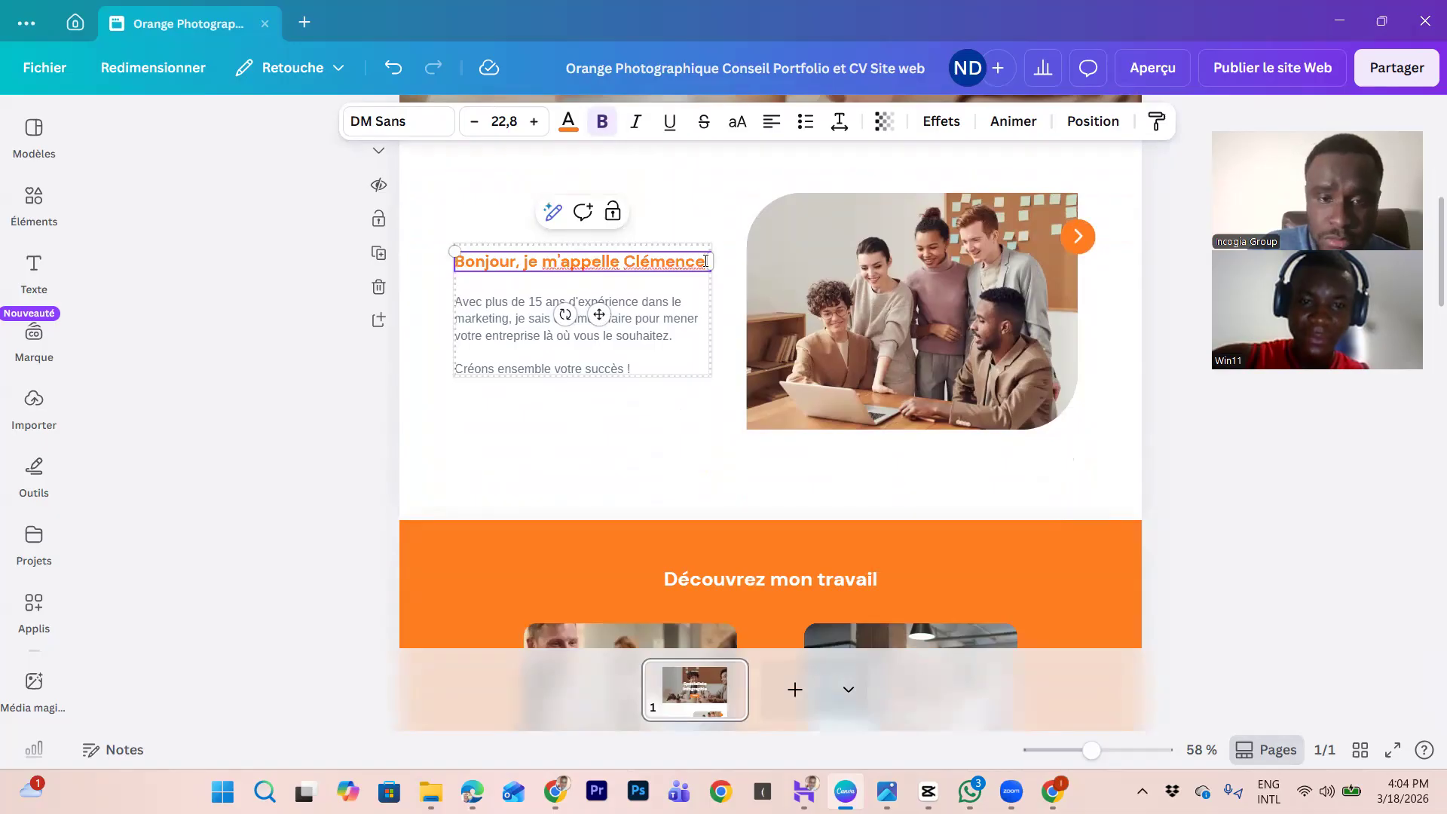
key("BackSpace")
key("BackSpace")
key("BackSpace")
key("BackSpace")
type("hrist.")
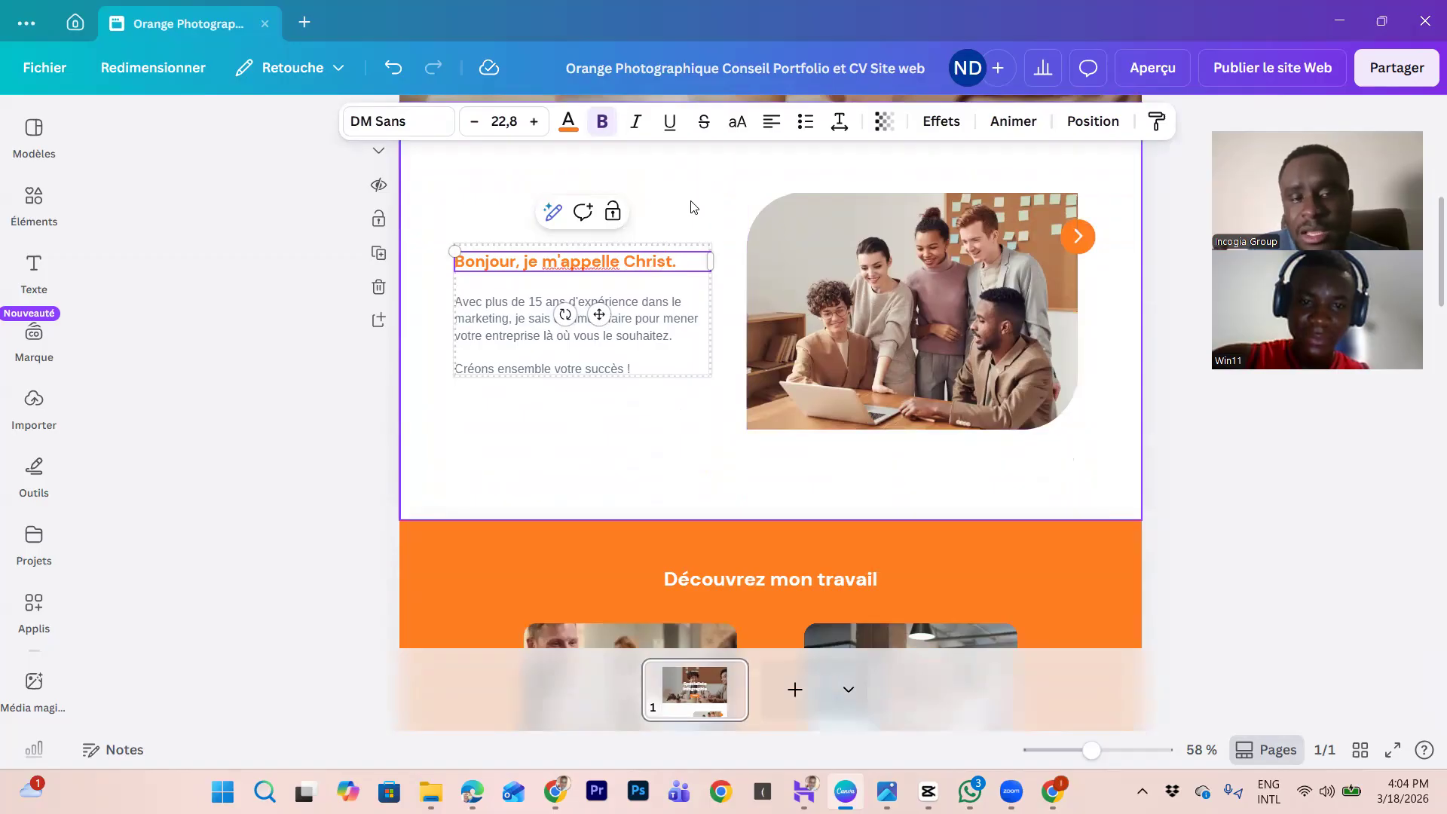
left_click(708, 171)
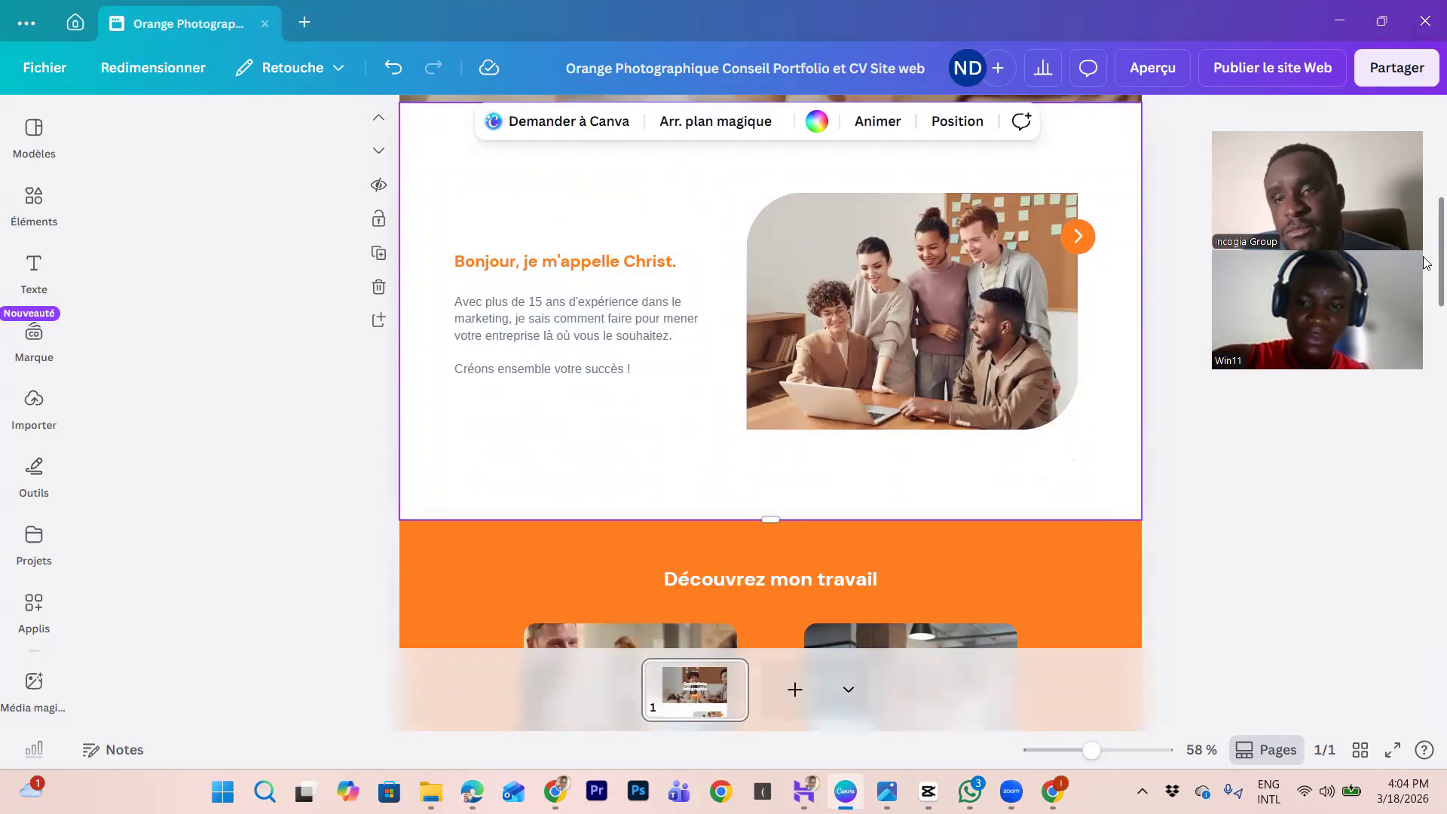
left_click(1283, 68)
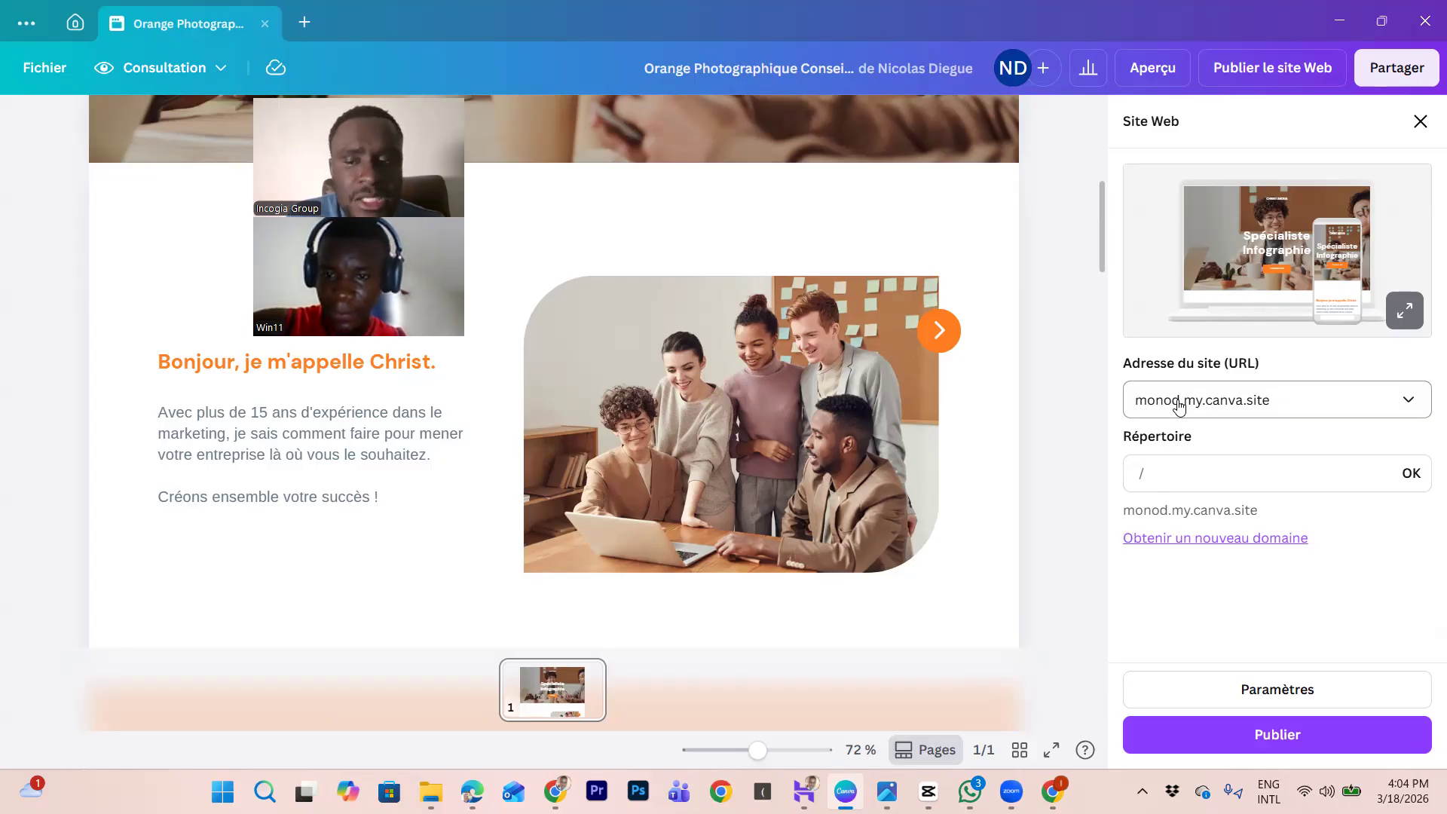
Step: Enter 'portfolio' as the site directory, fixing the typo, for monod.my.canva.site/portfolio
left_click(1154, 473)
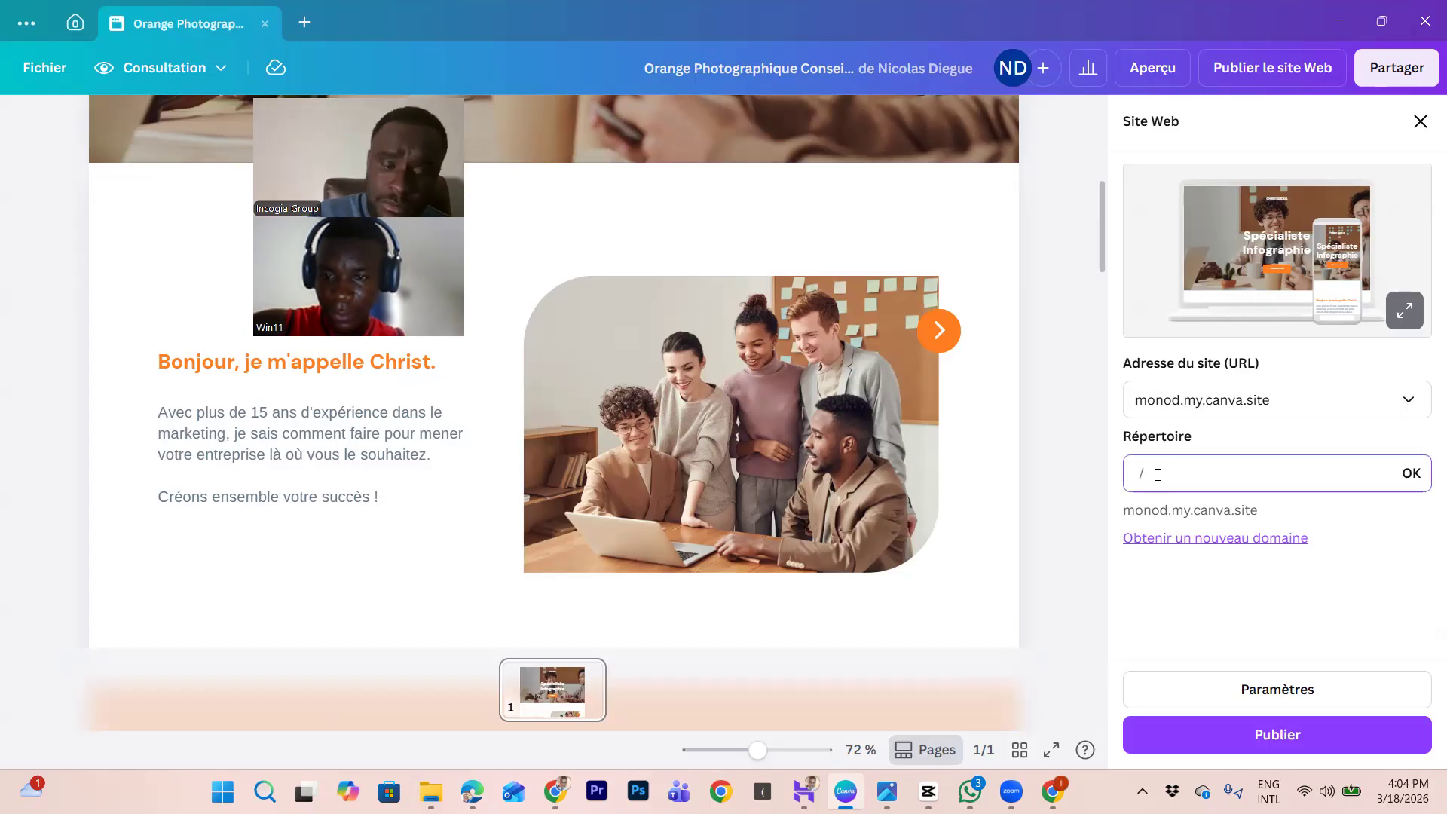
type("portfo")
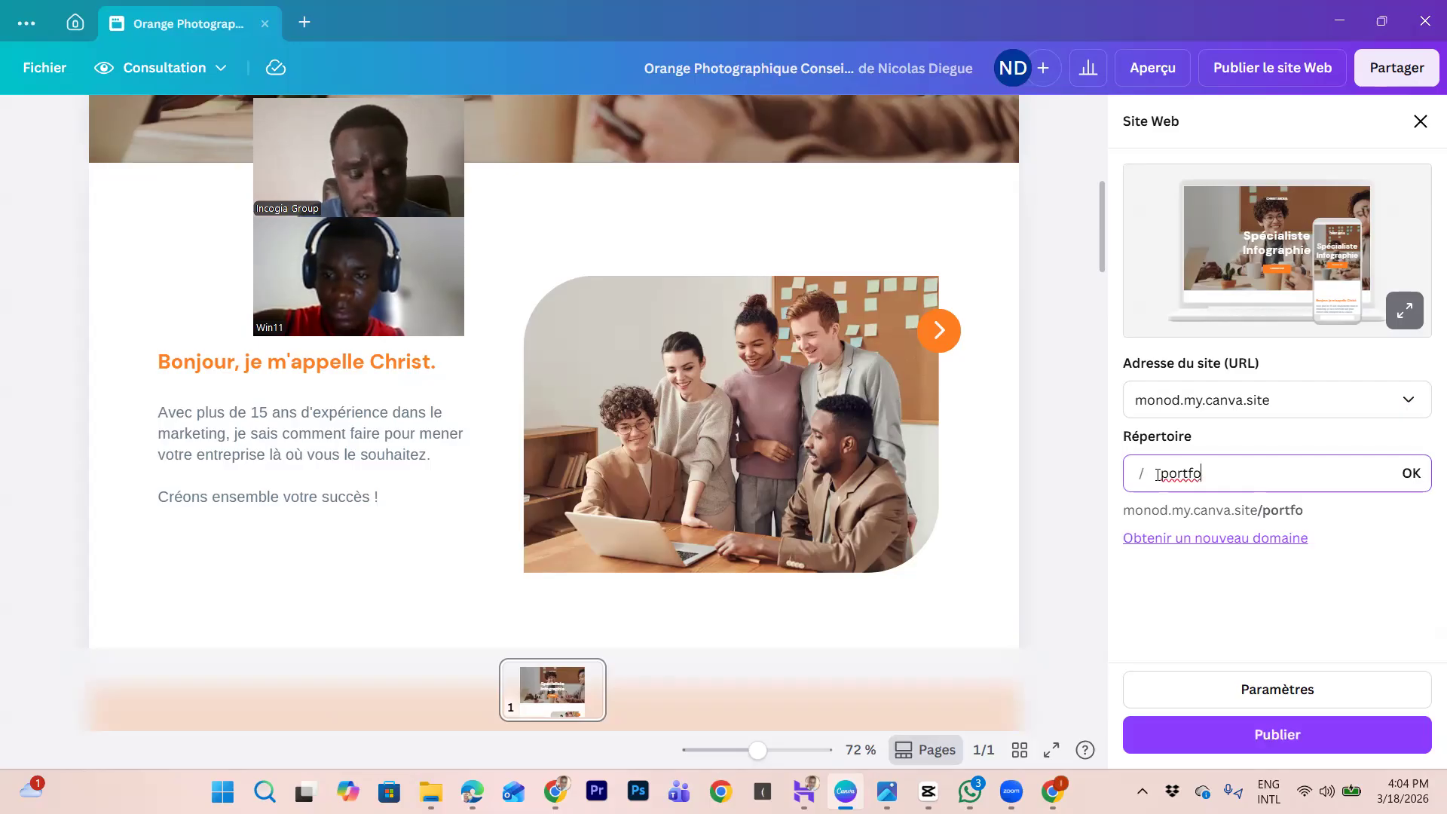
type("liio")
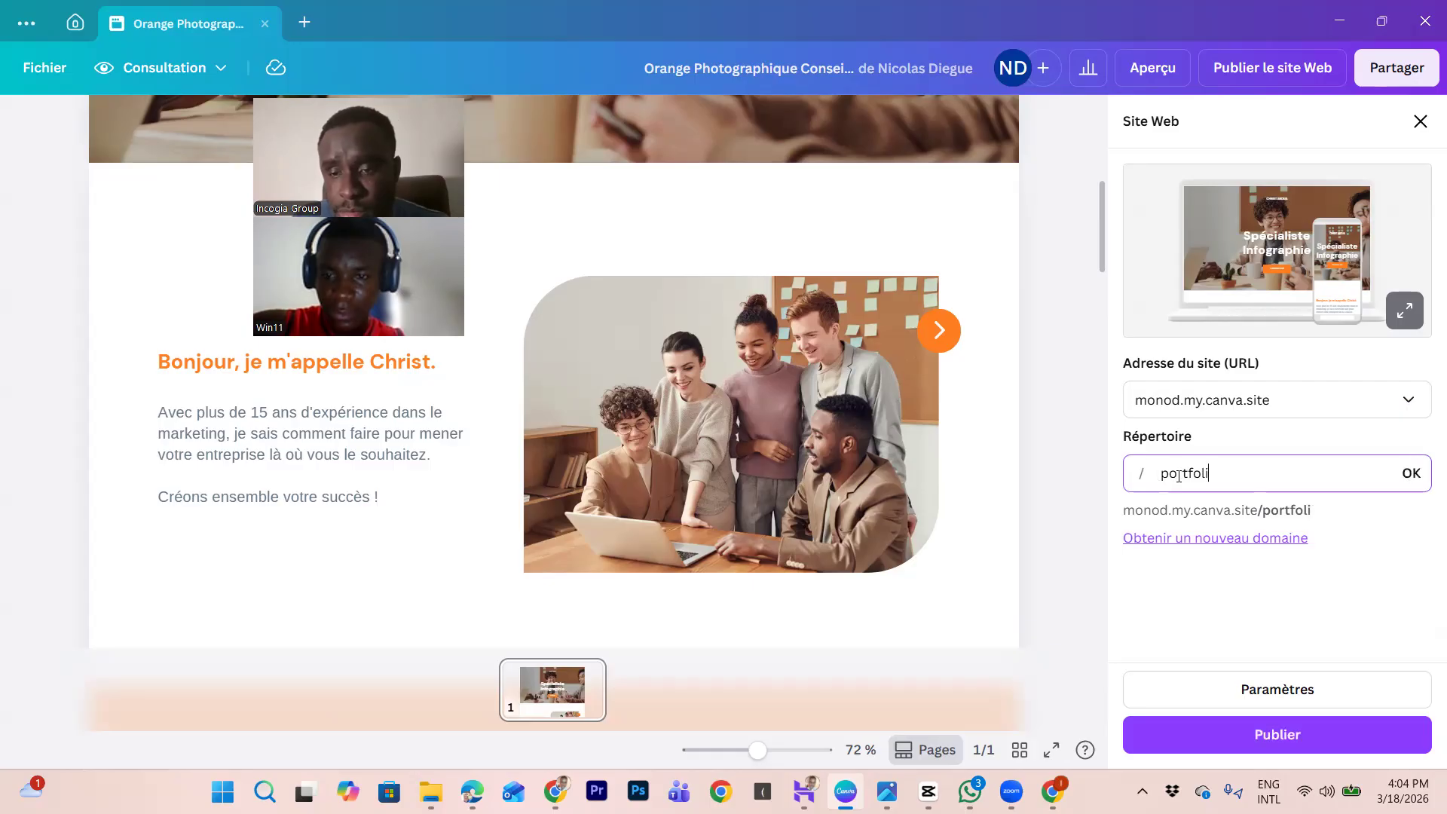
key("BackSpace")
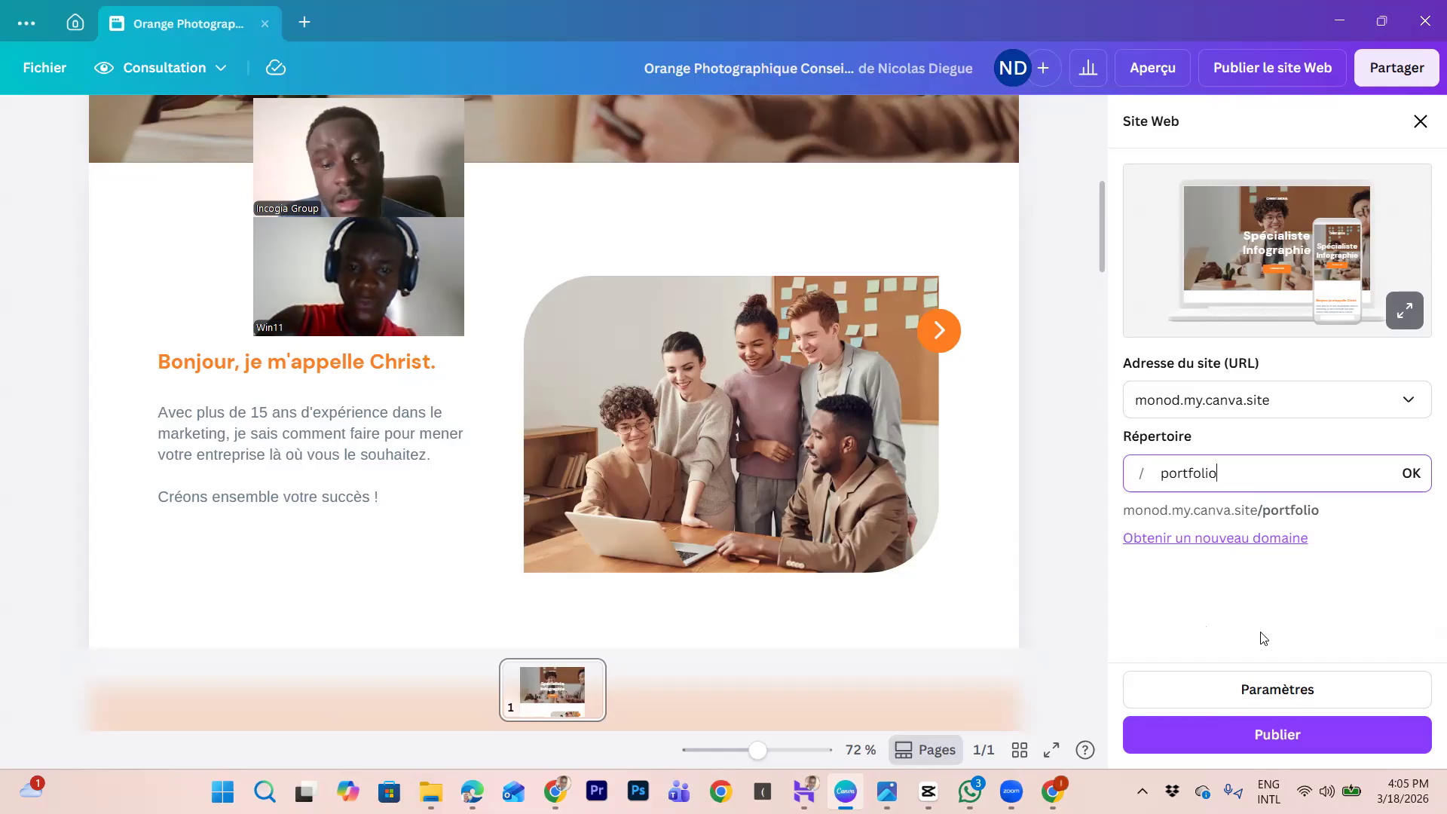
Step: Look into buying a new custom domain, then abandon it and return to the publishing options
left_click(1204, 540)
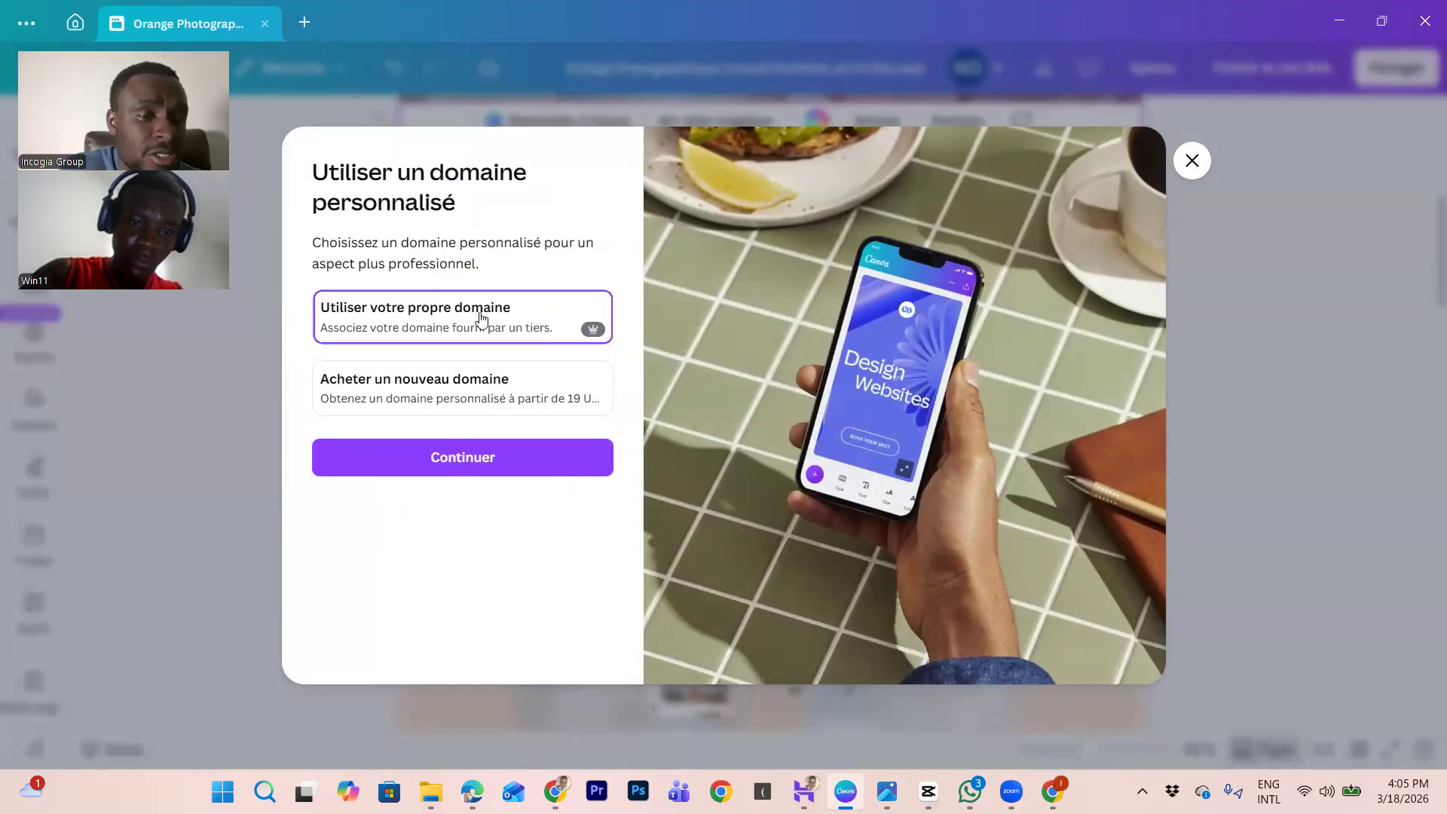
left_click(500, 387)
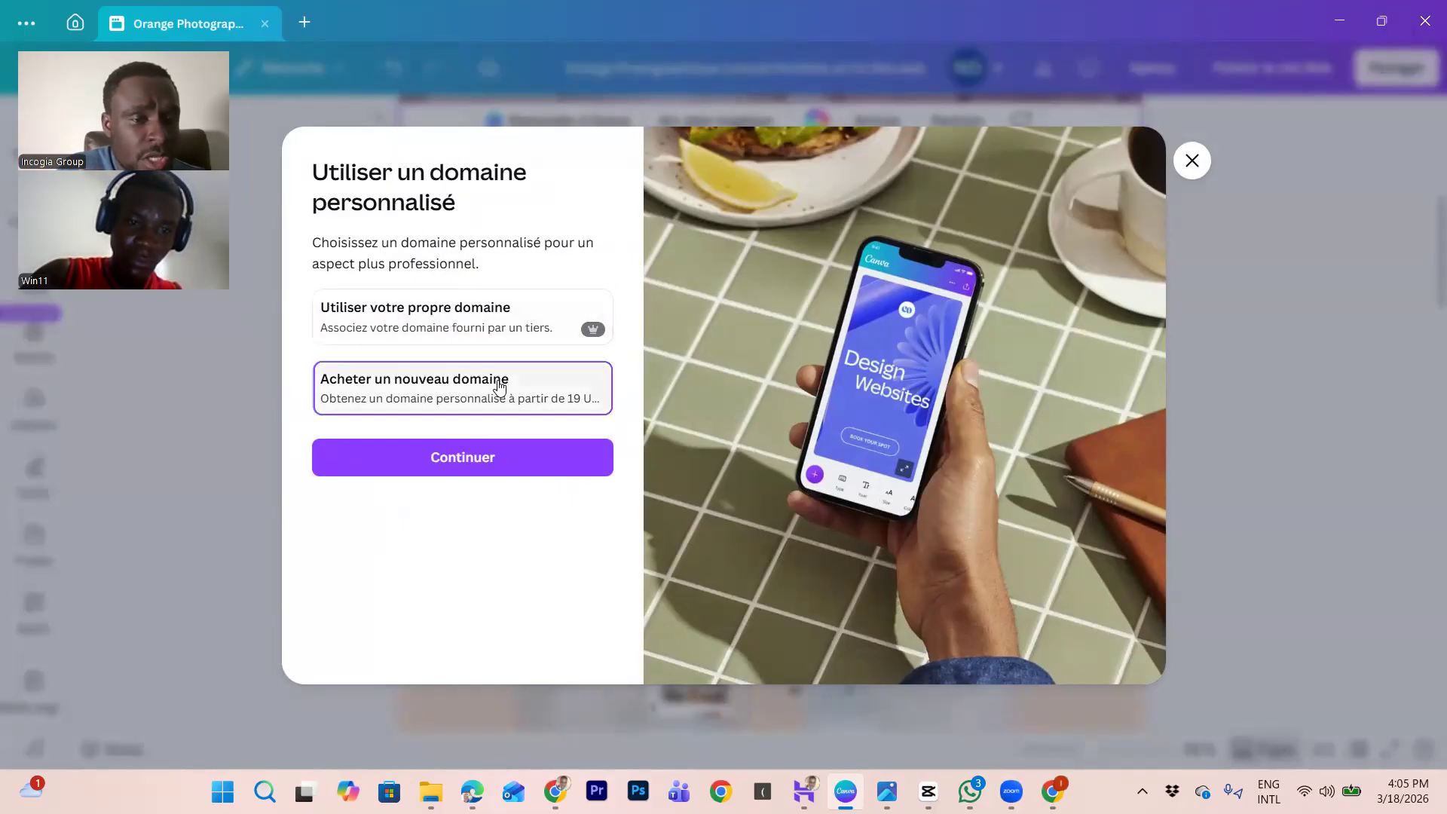
left_click(482, 461)
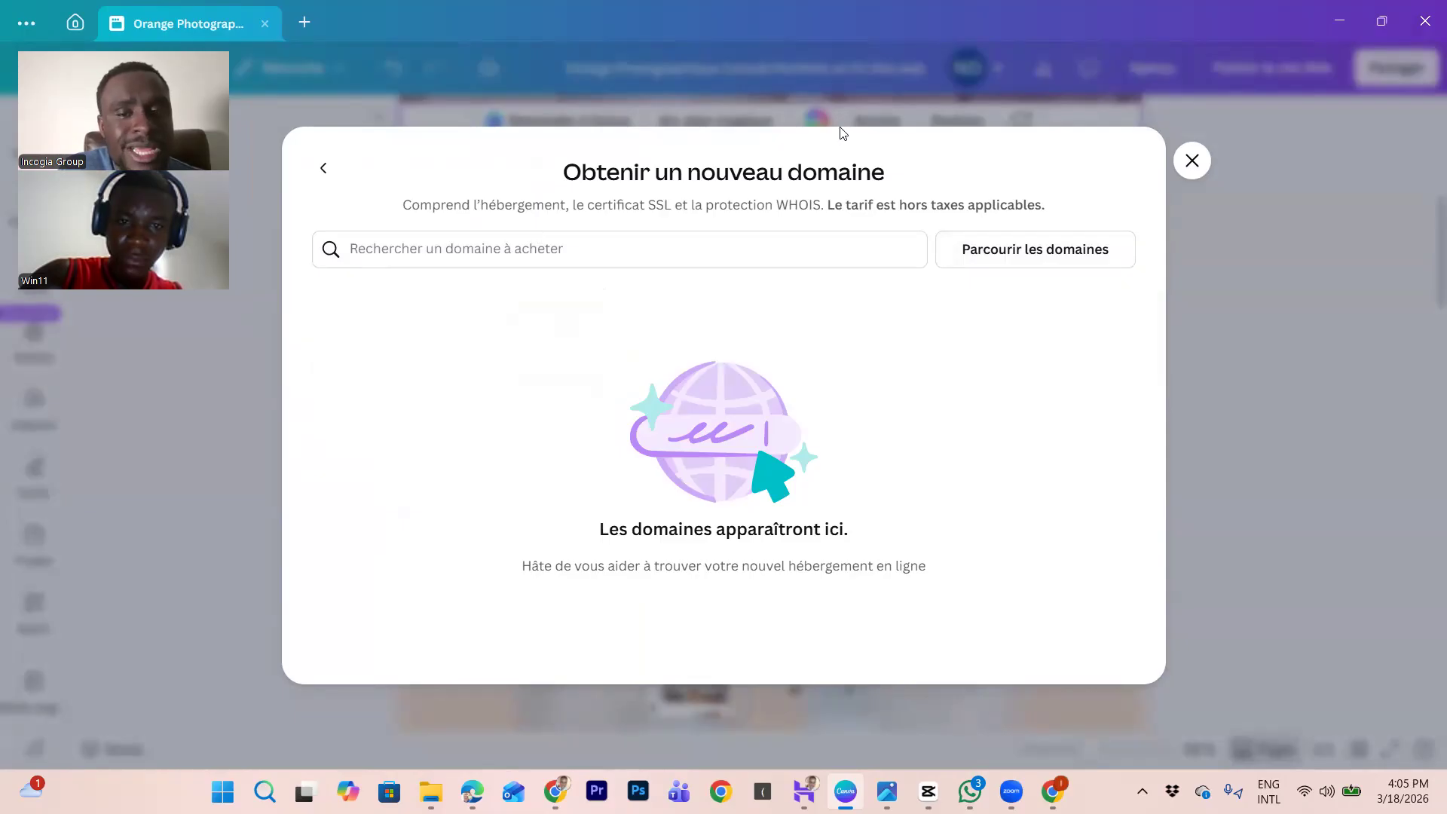
left_click(1192, 161)
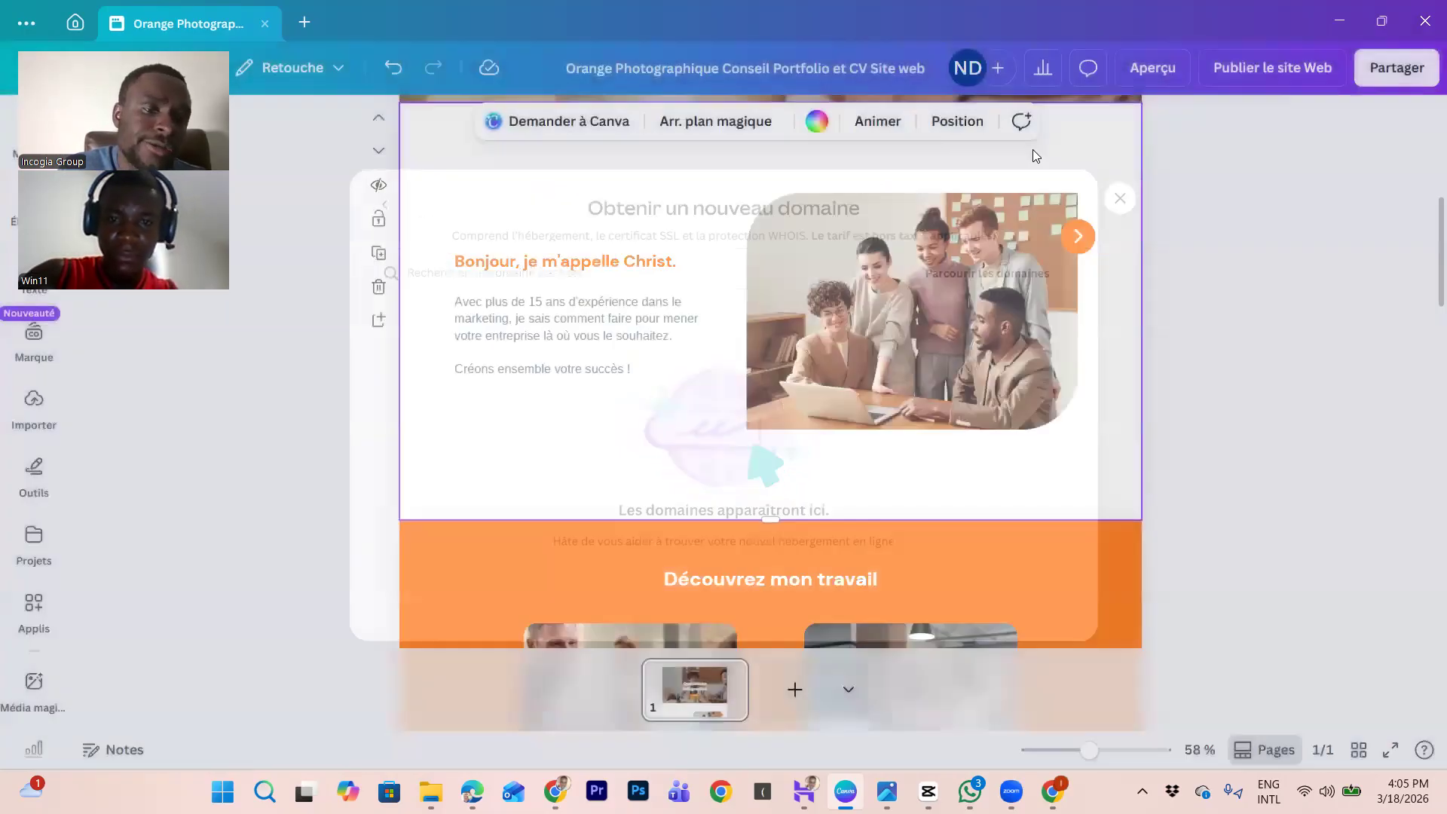
left_click(1276, 67)
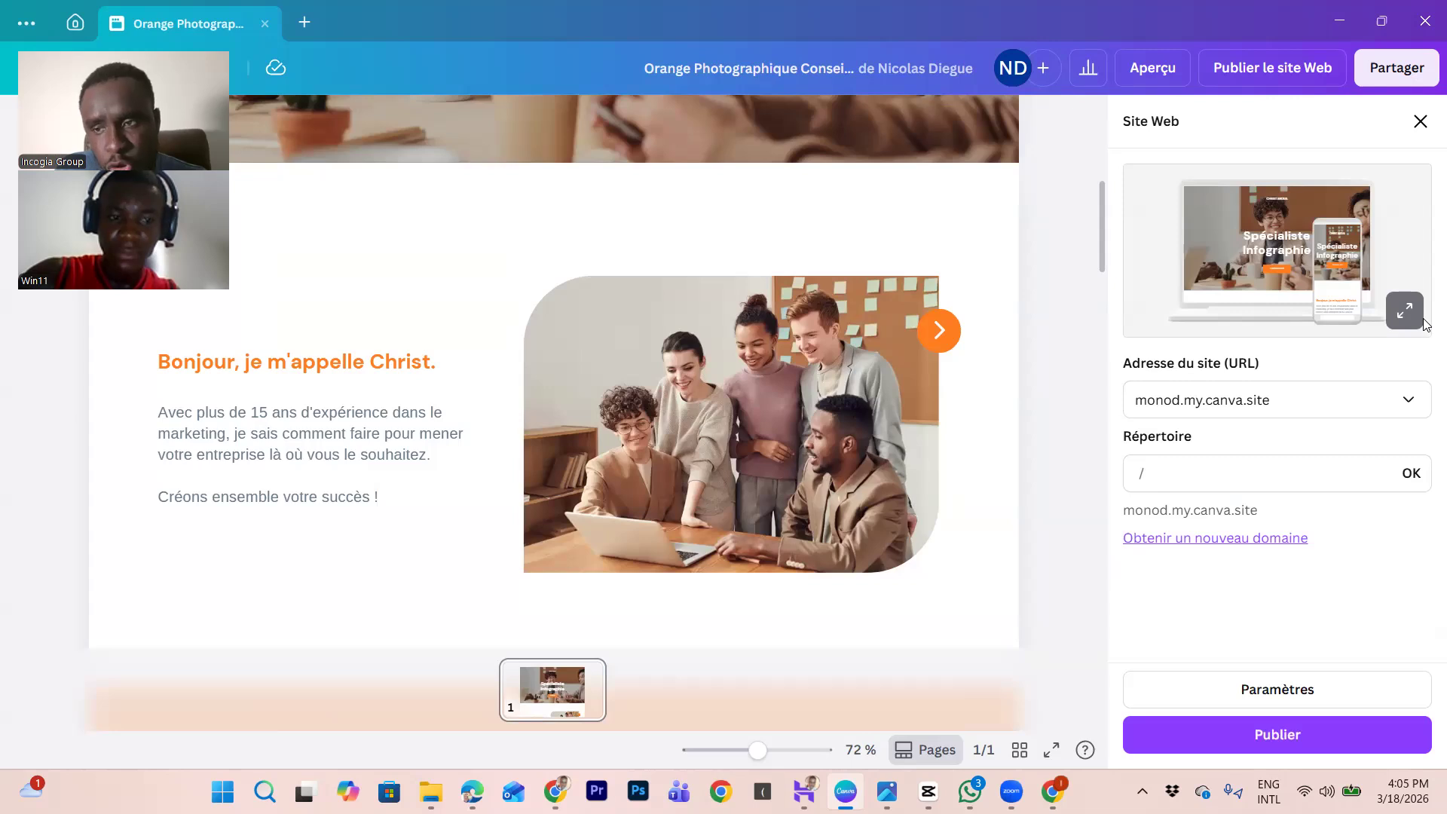
Step: Set the site path to 'portfolio' and turn on search-engine visibility and navigation menu, leaving social link preview off
left_click(1164, 477)
type("portfolio")
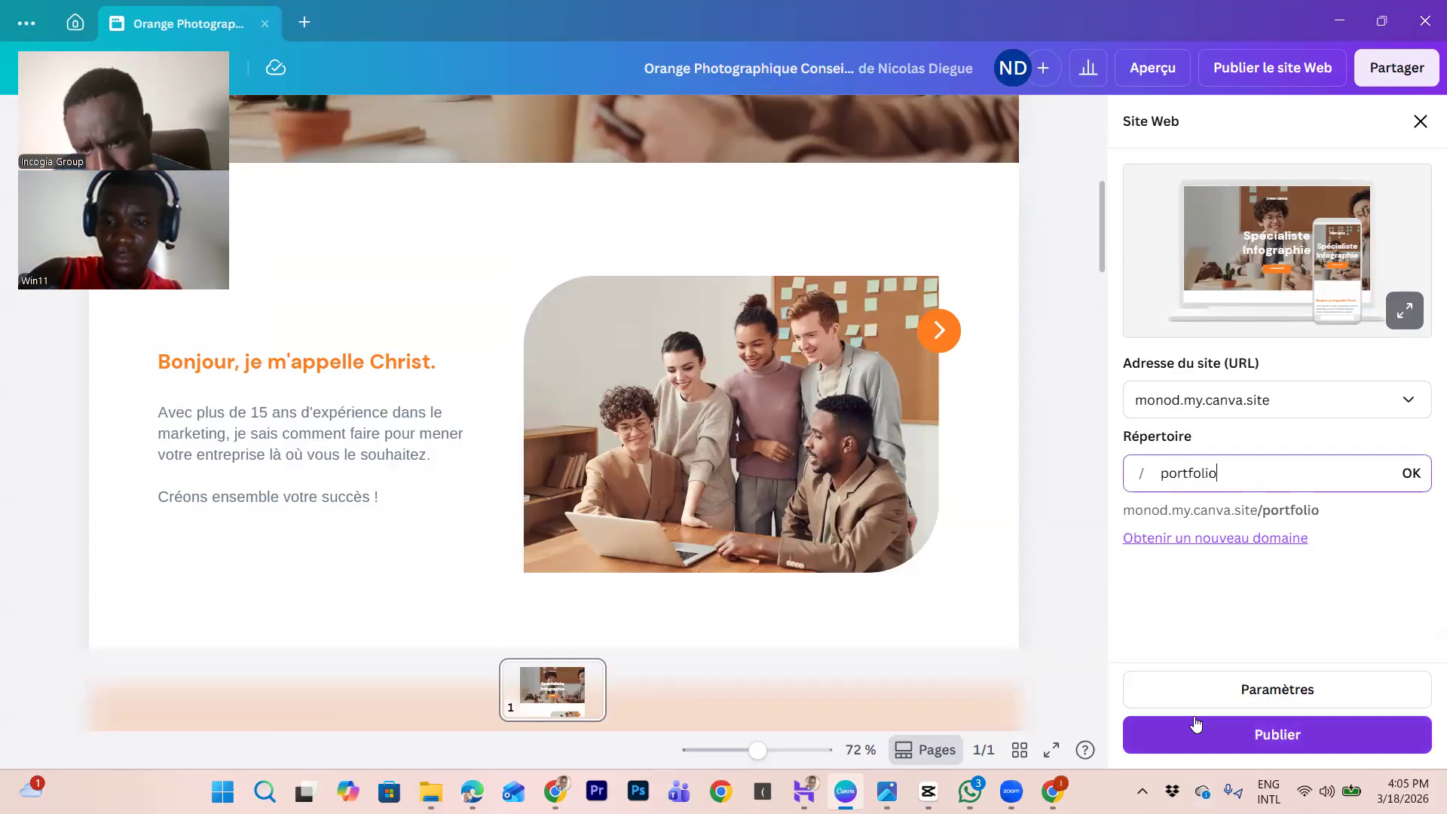
left_click(1294, 703)
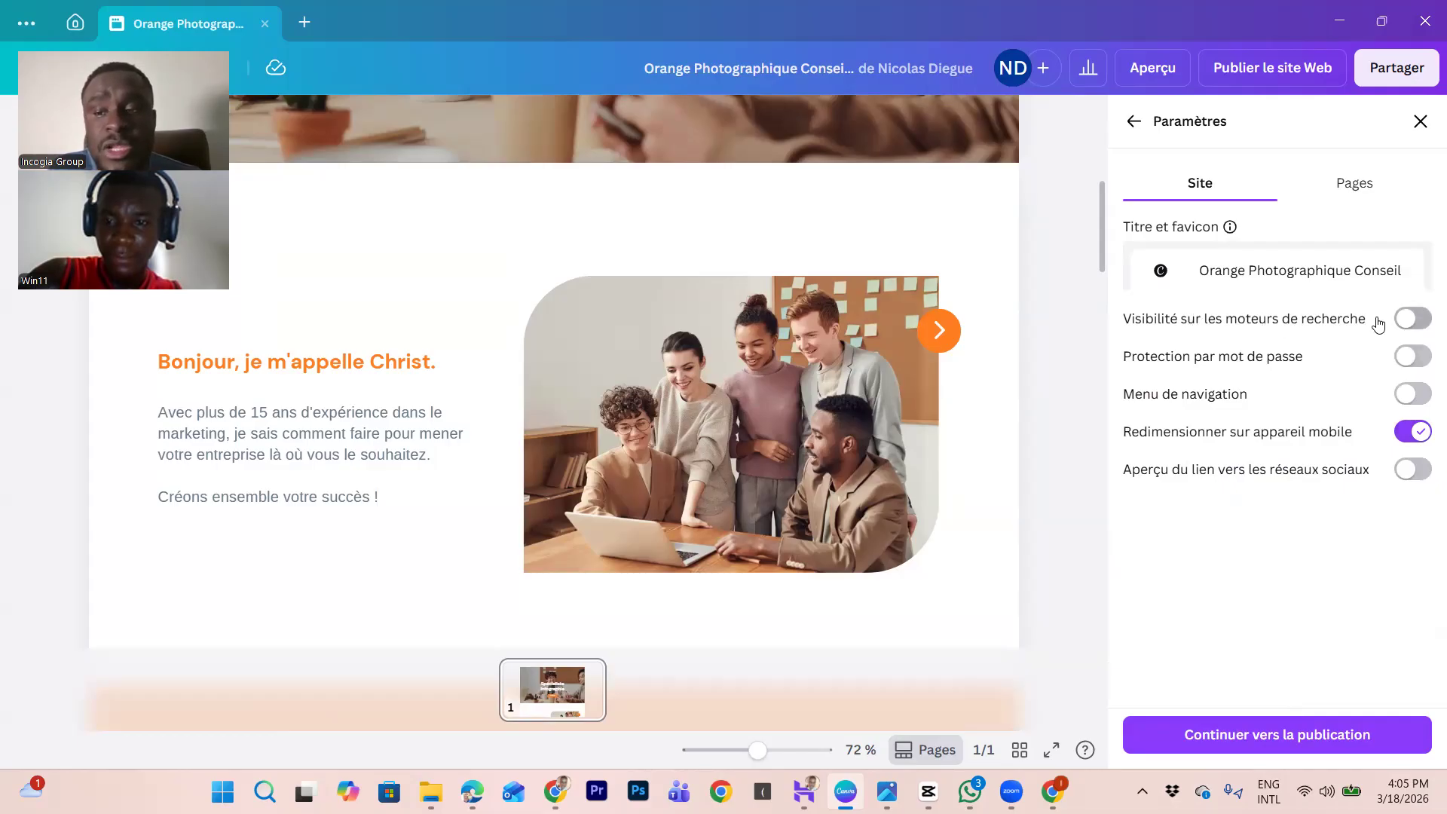
left_click(1417, 318)
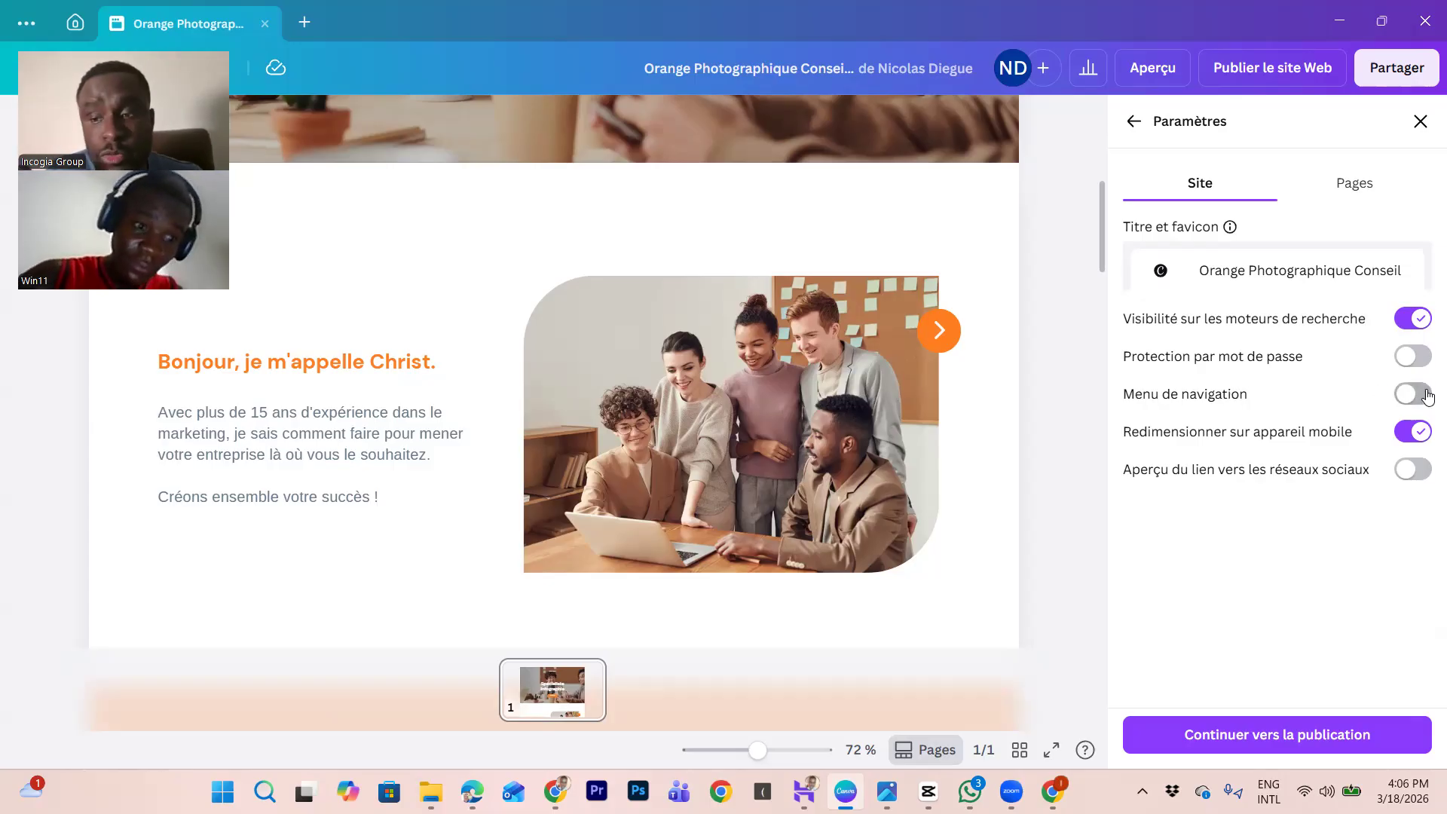
left_click(1403, 393)
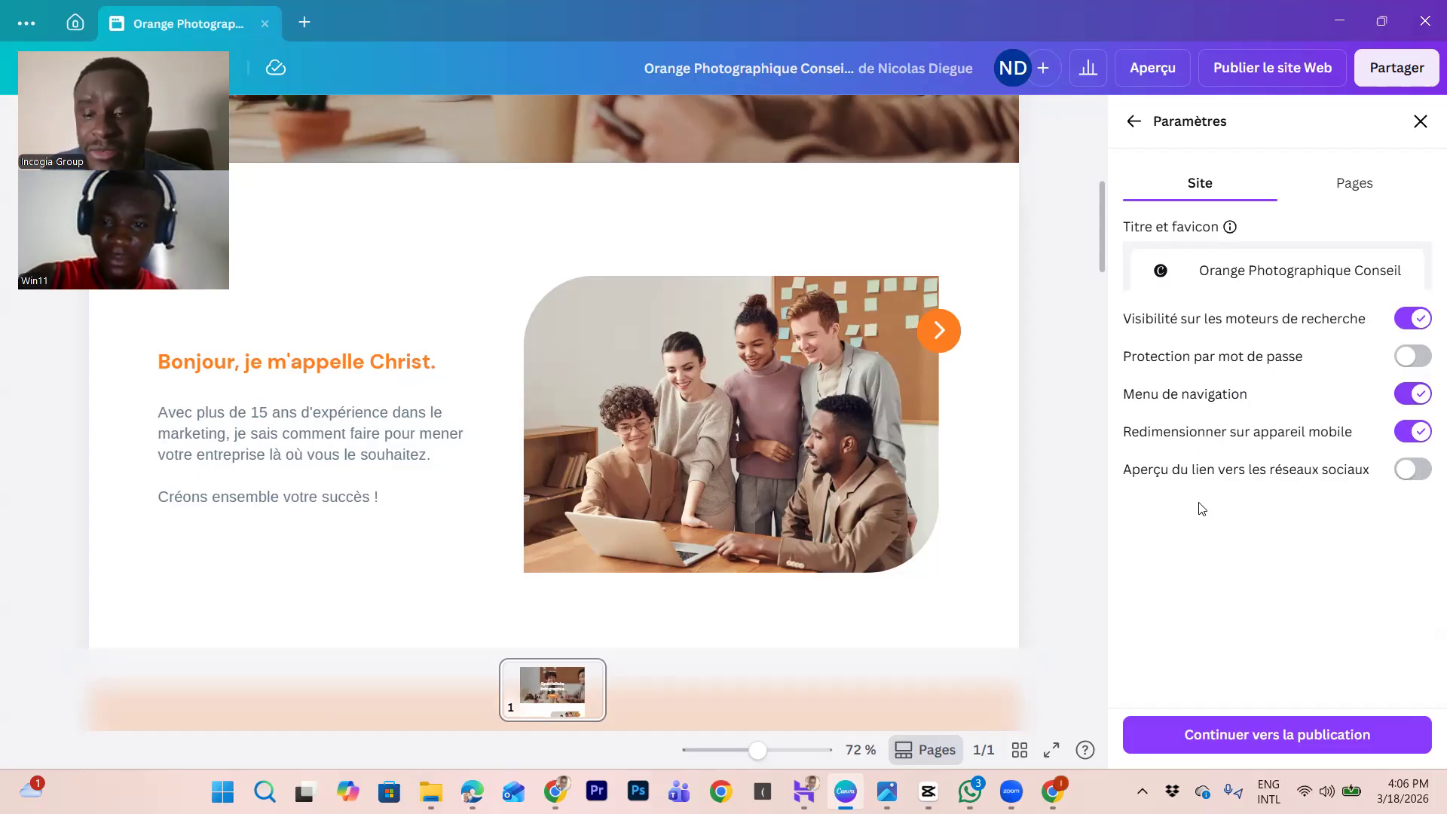
left_click(1416, 472)
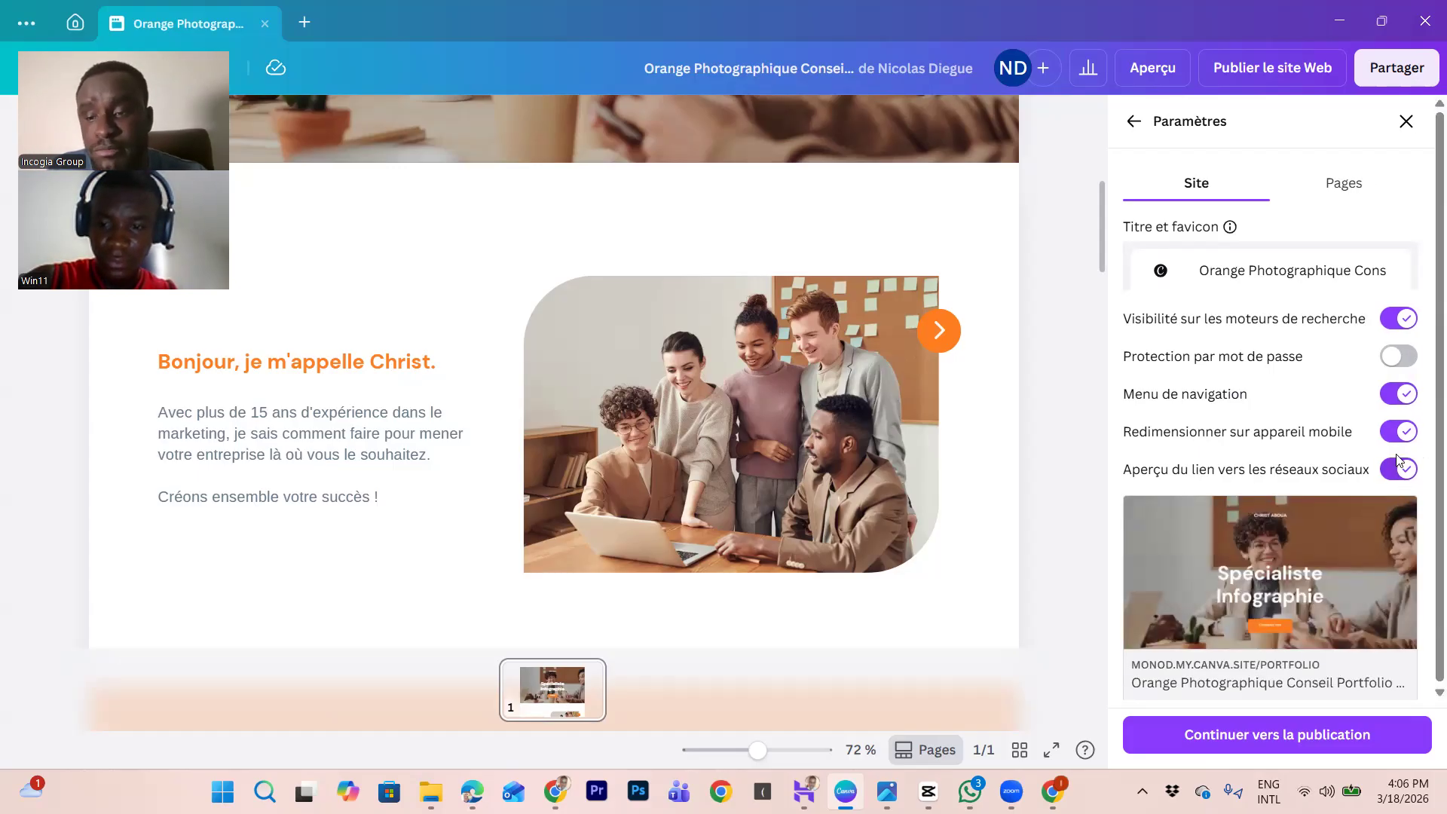
left_click(1405, 471)
left_click(1405, 471)
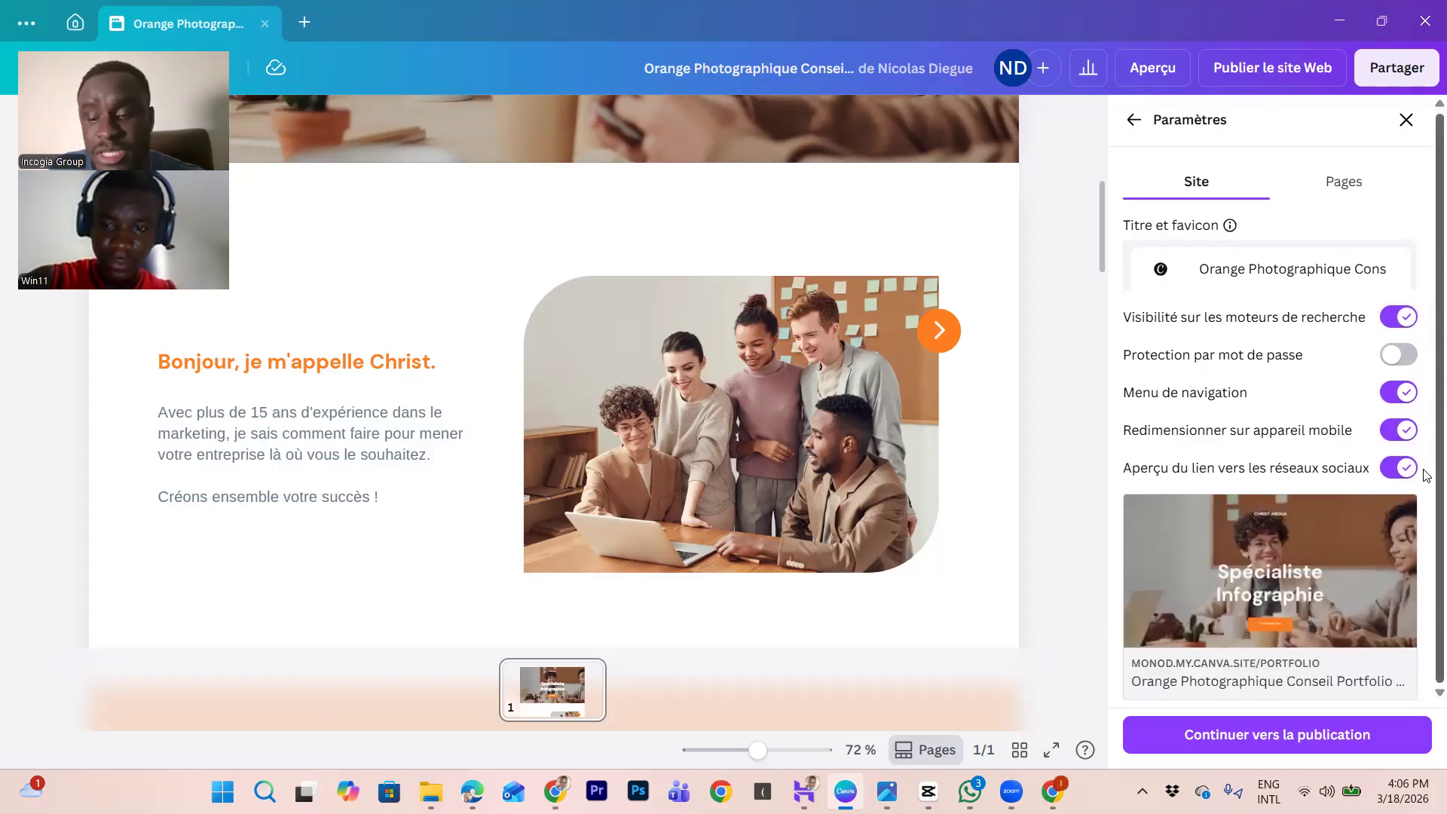
left_click(1406, 469)
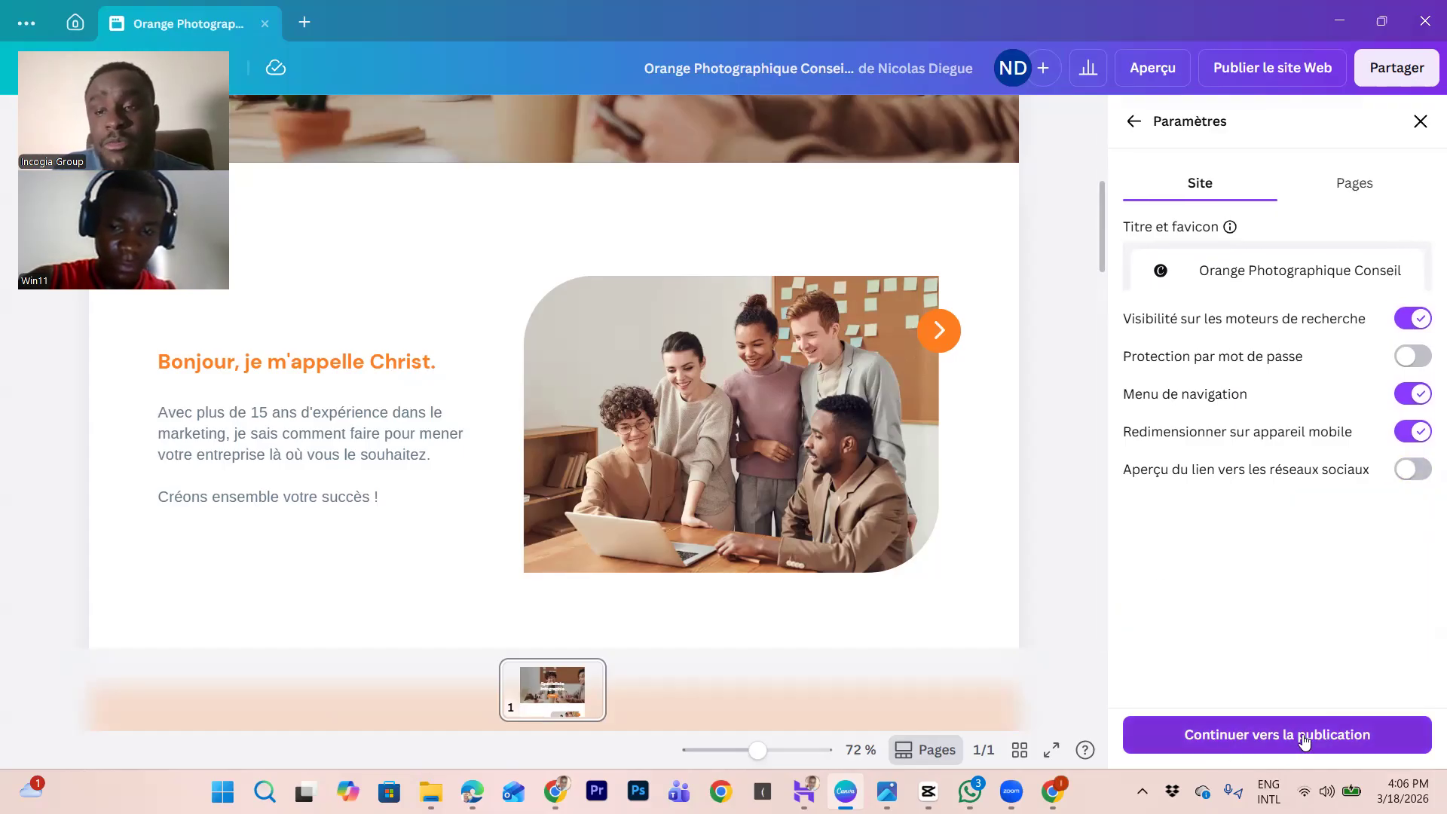
Step: Review the Page 1 settings in the Pages tab, then continue to publishing
left_click(1356, 184)
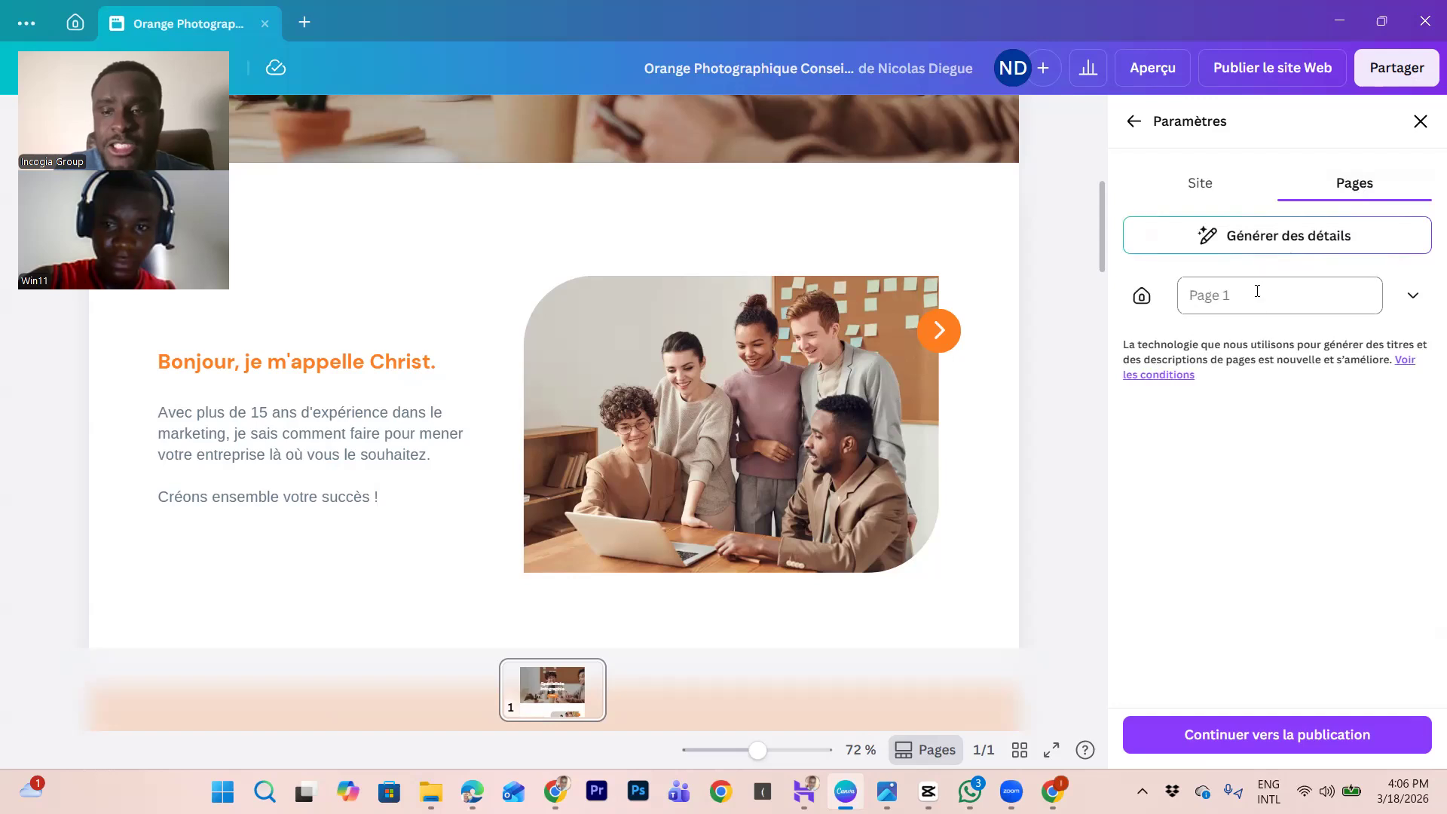
left_click(1415, 295)
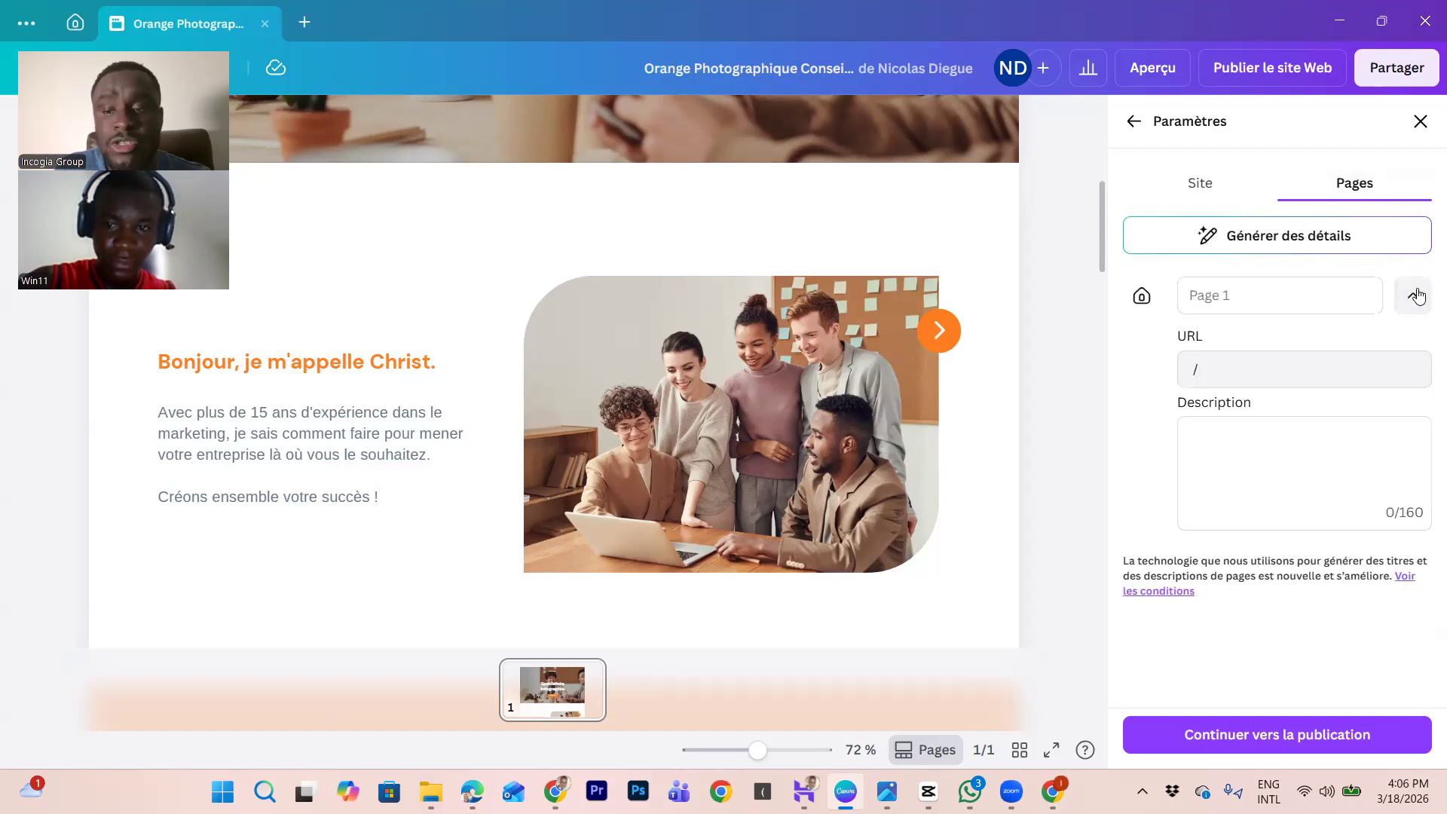
left_click(1415, 295)
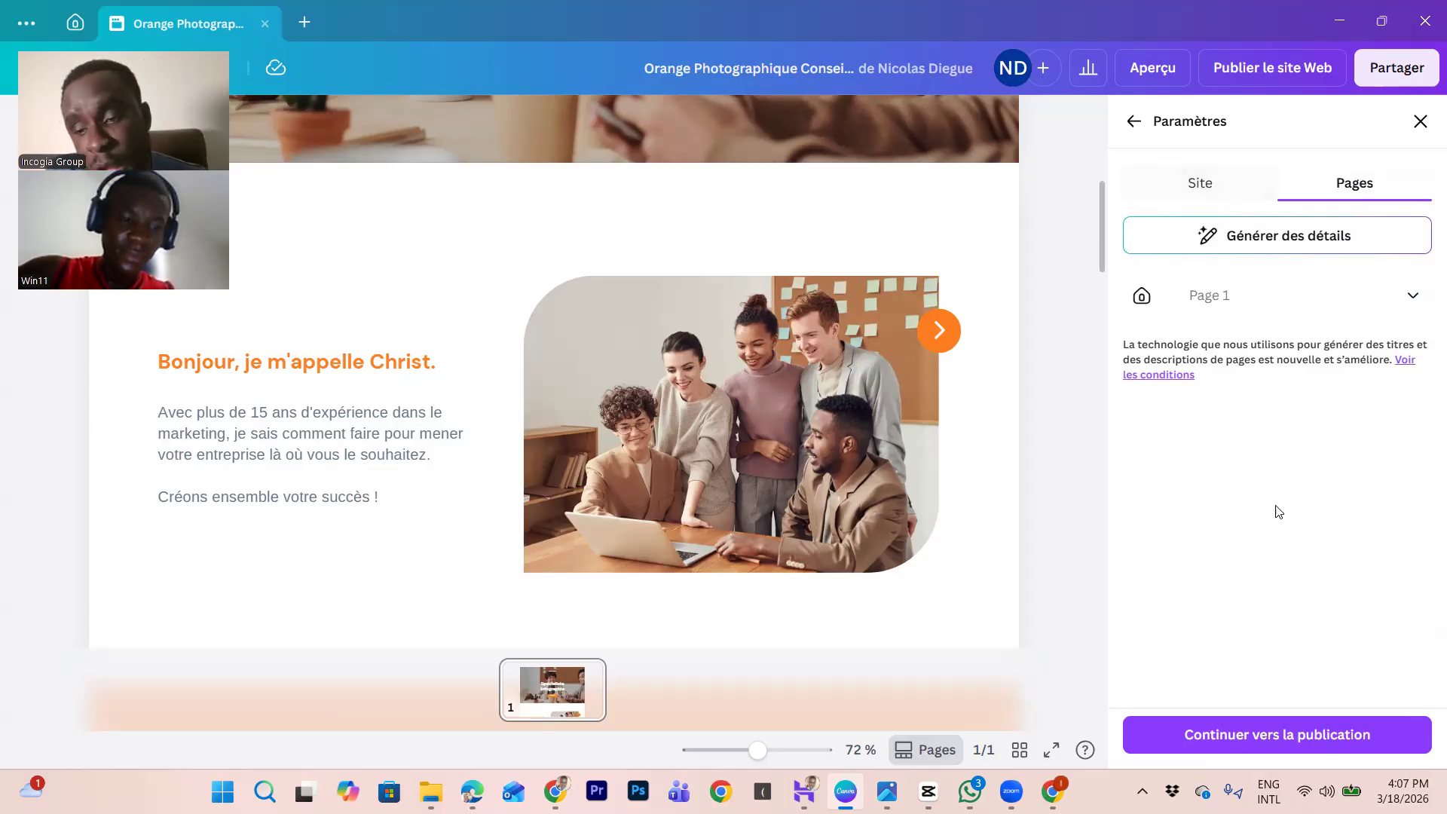
left_click(1299, 736)
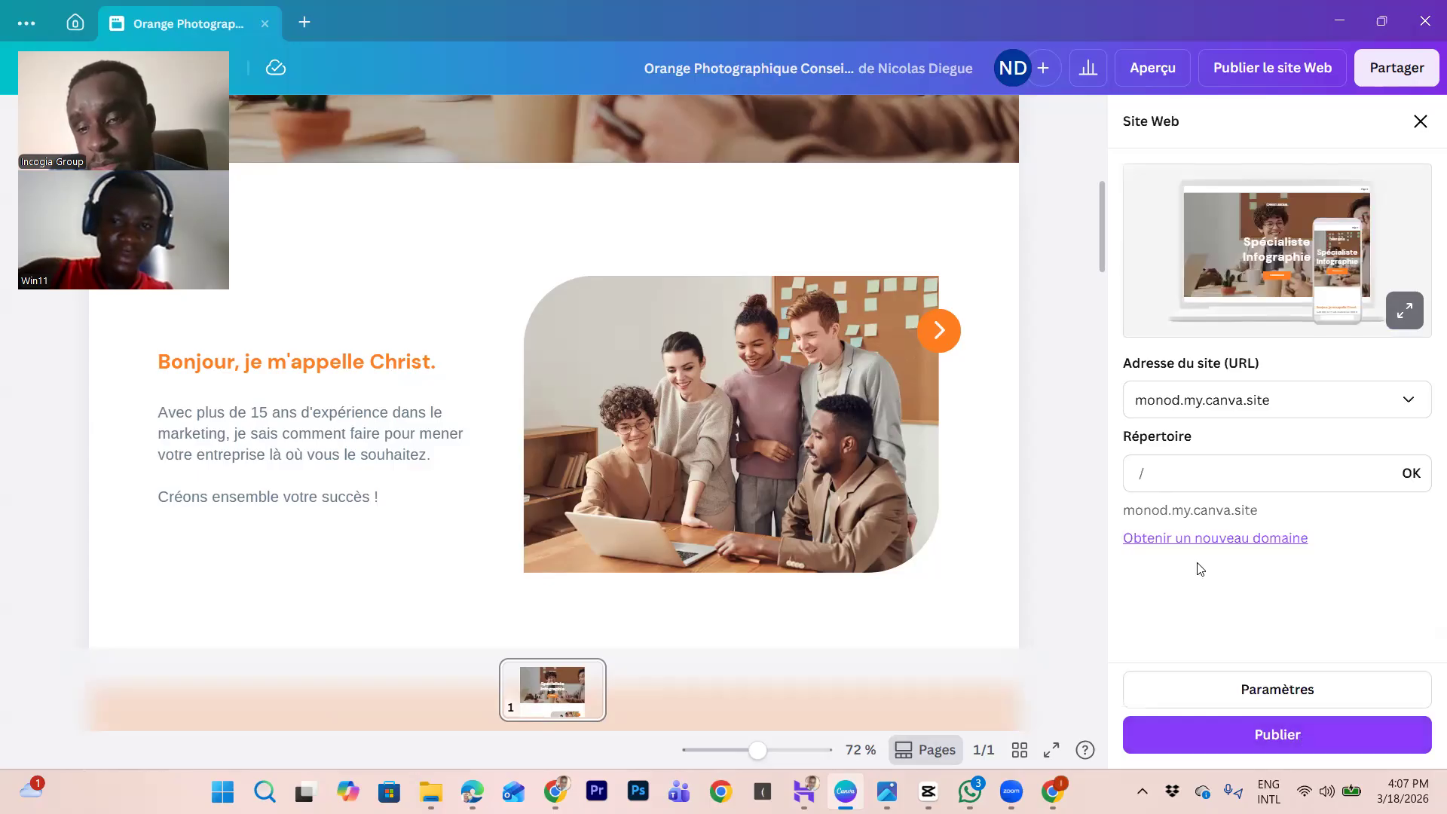
Step: Publish the site with directory 'portfolio' at monod.my.canva.site/portfolio and view it live
left_click(1176, 473)
type("portfoil")
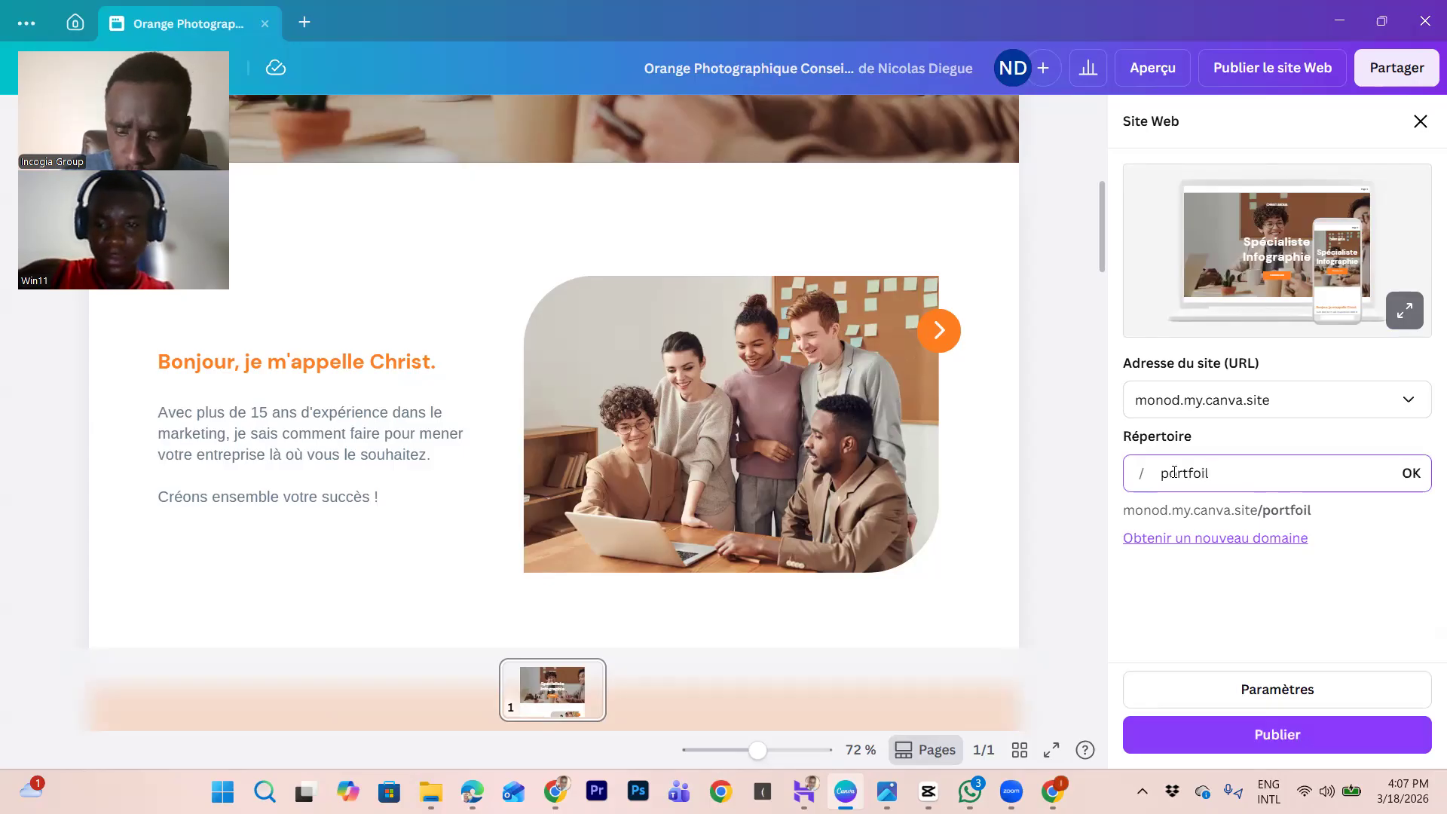
key("BackSpace")
key("BackSpace")
type("lio")
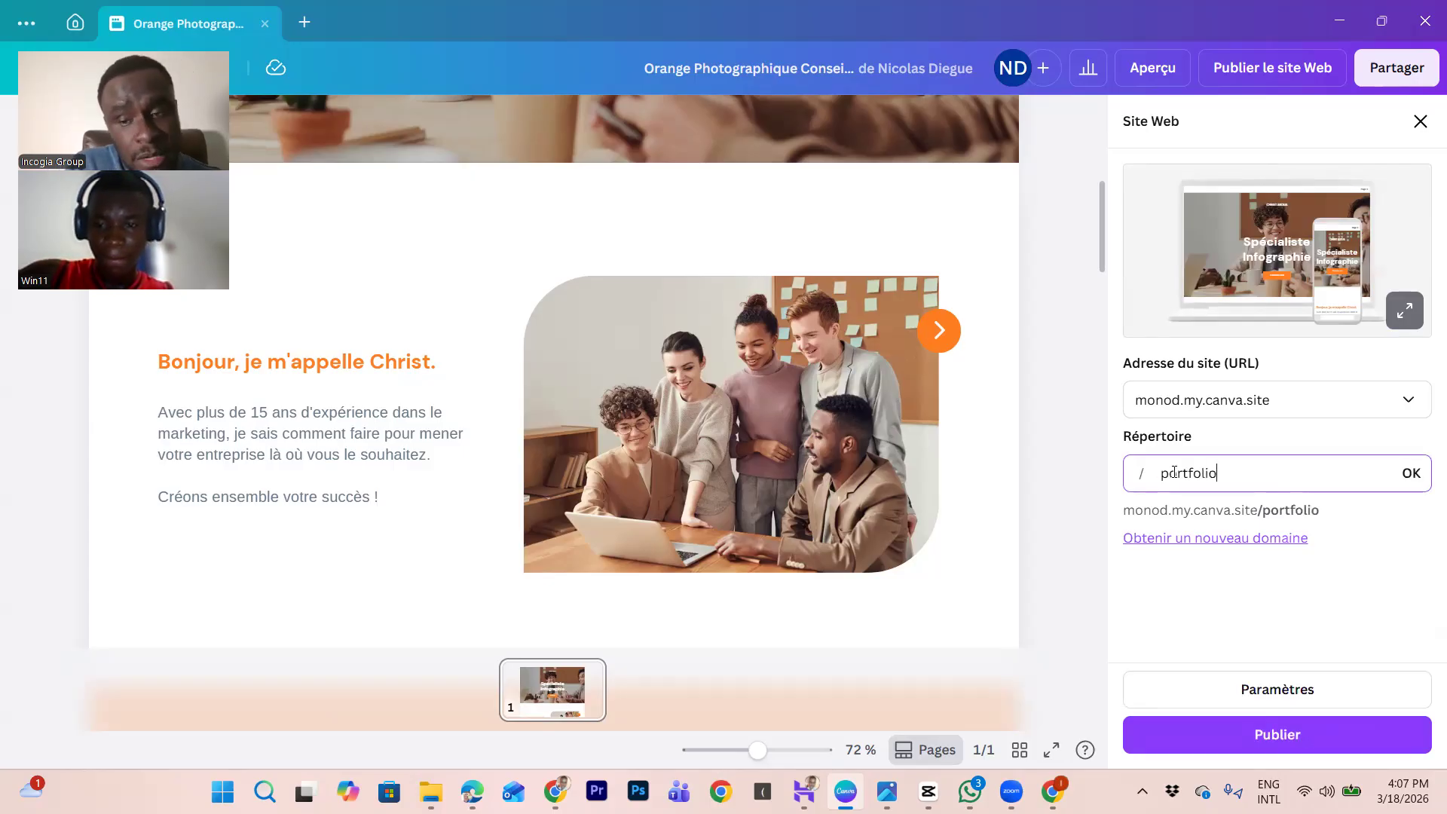
left_click(1302, 738)
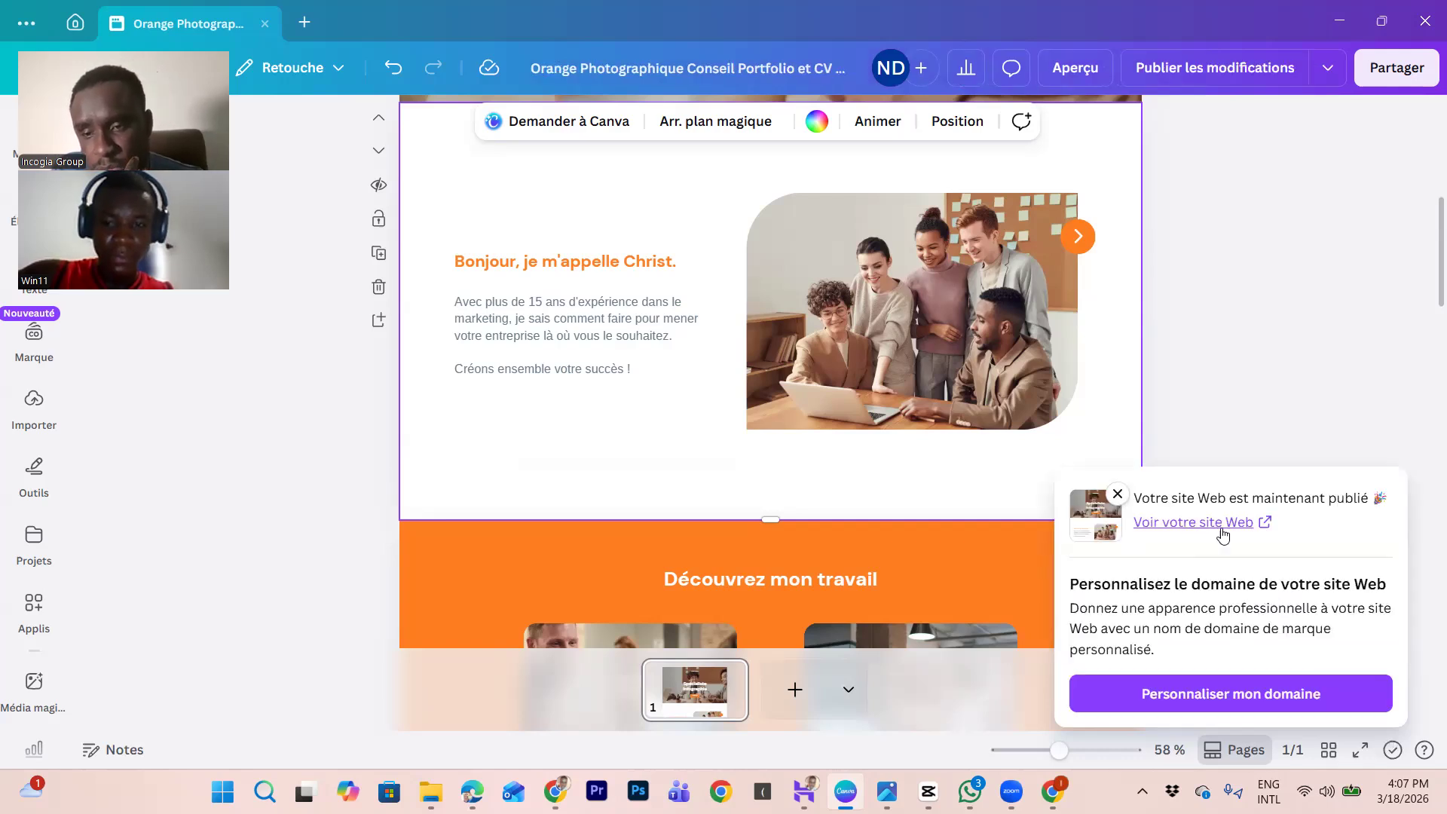
left_click(1254, 525)
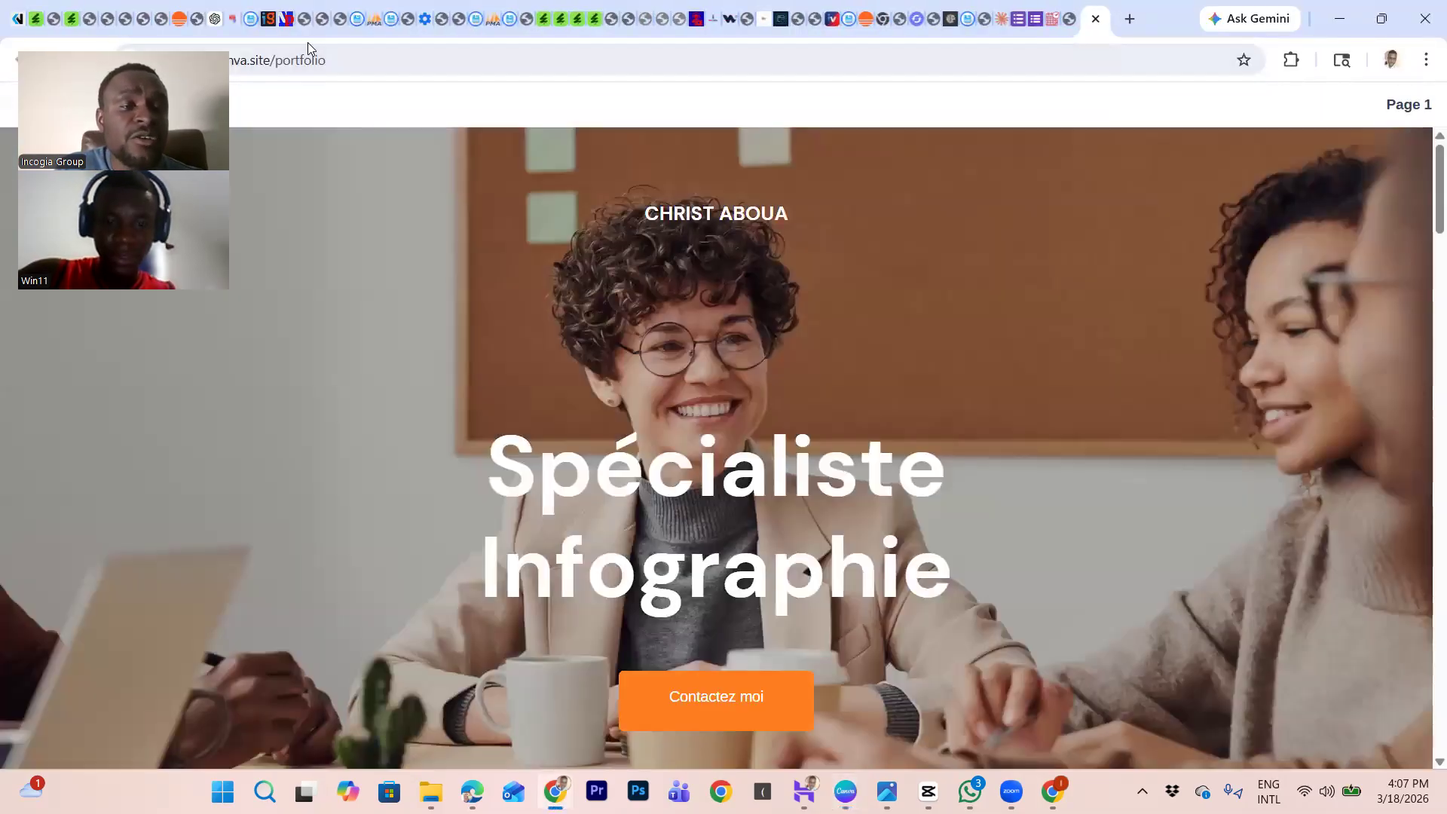
Step: Check the live site's address monod.my.canva.site/portfolio in Chrome's address bar
left_click(324, 61)
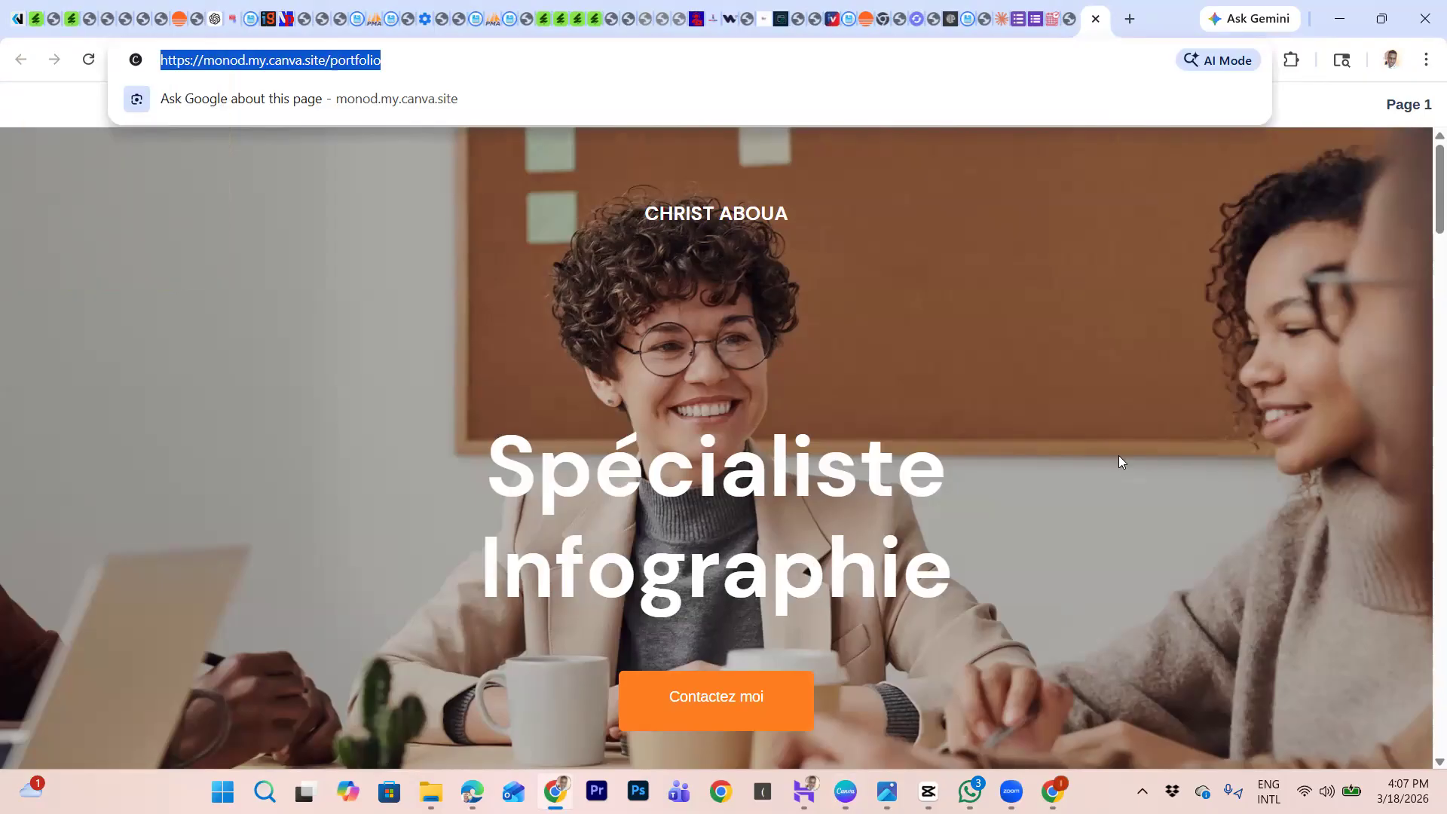
left_click(551, 712)
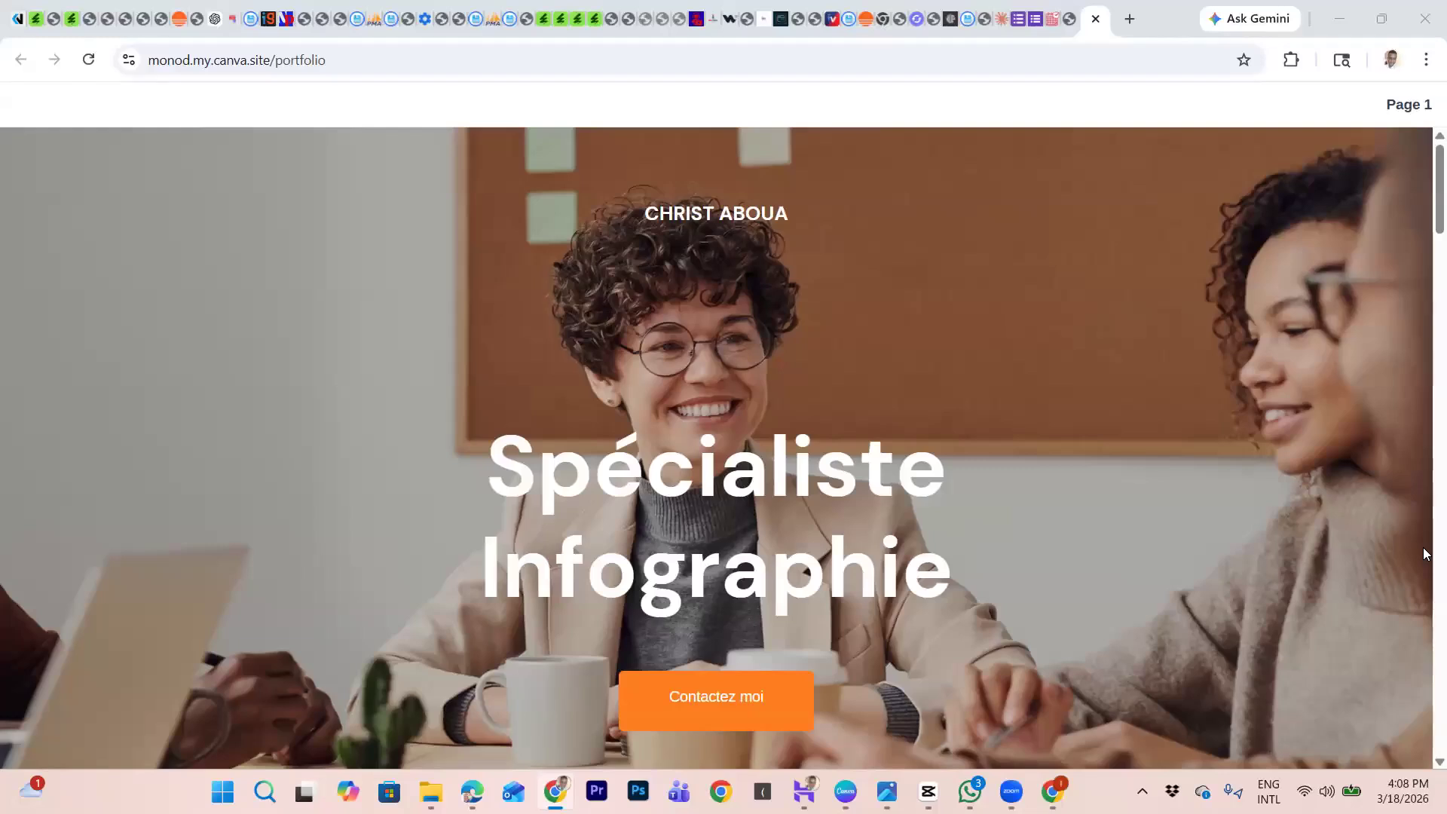
Step: Switch back to the Canva editor window with Alt+Tab
key("alt+Tab")
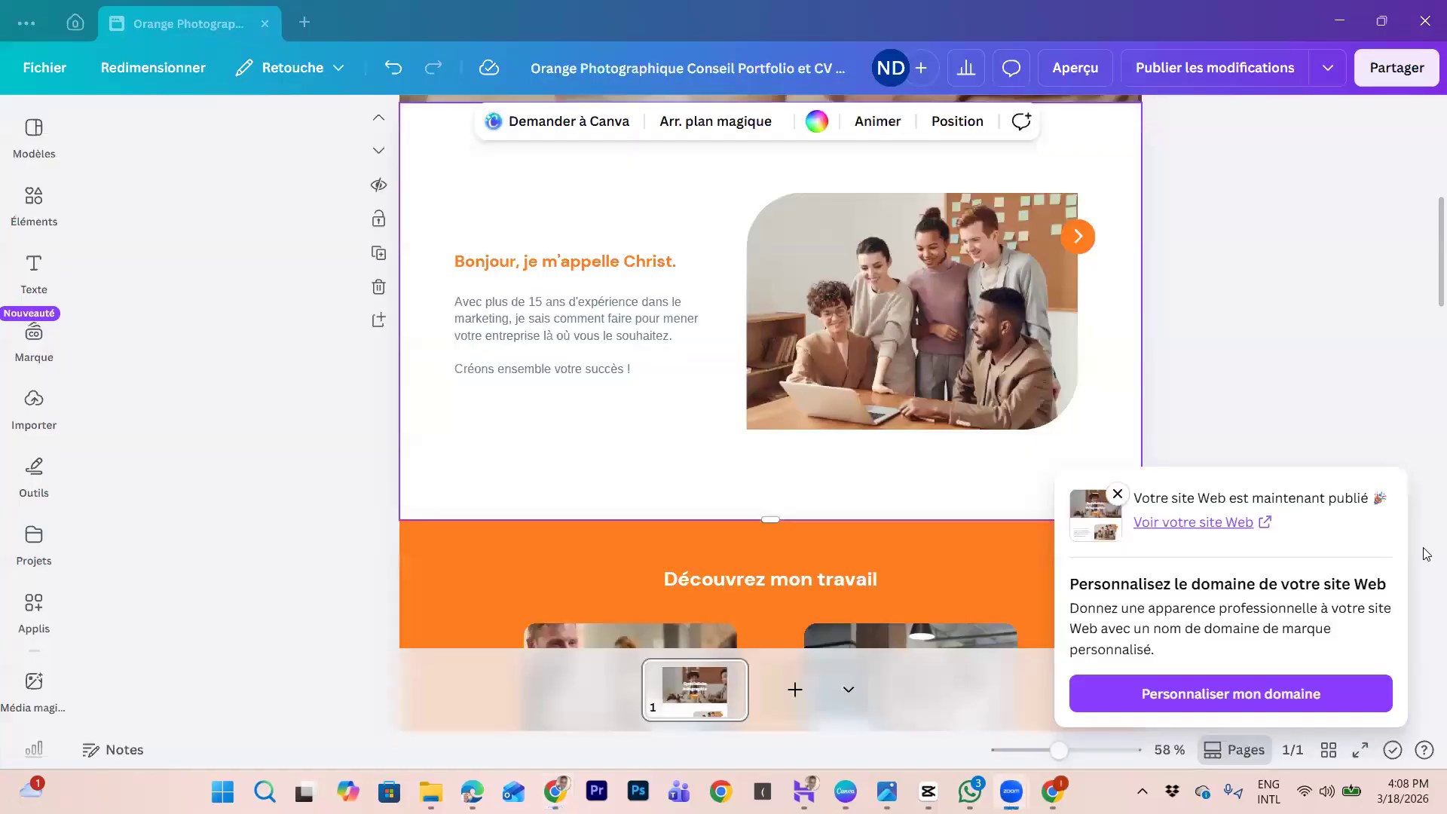